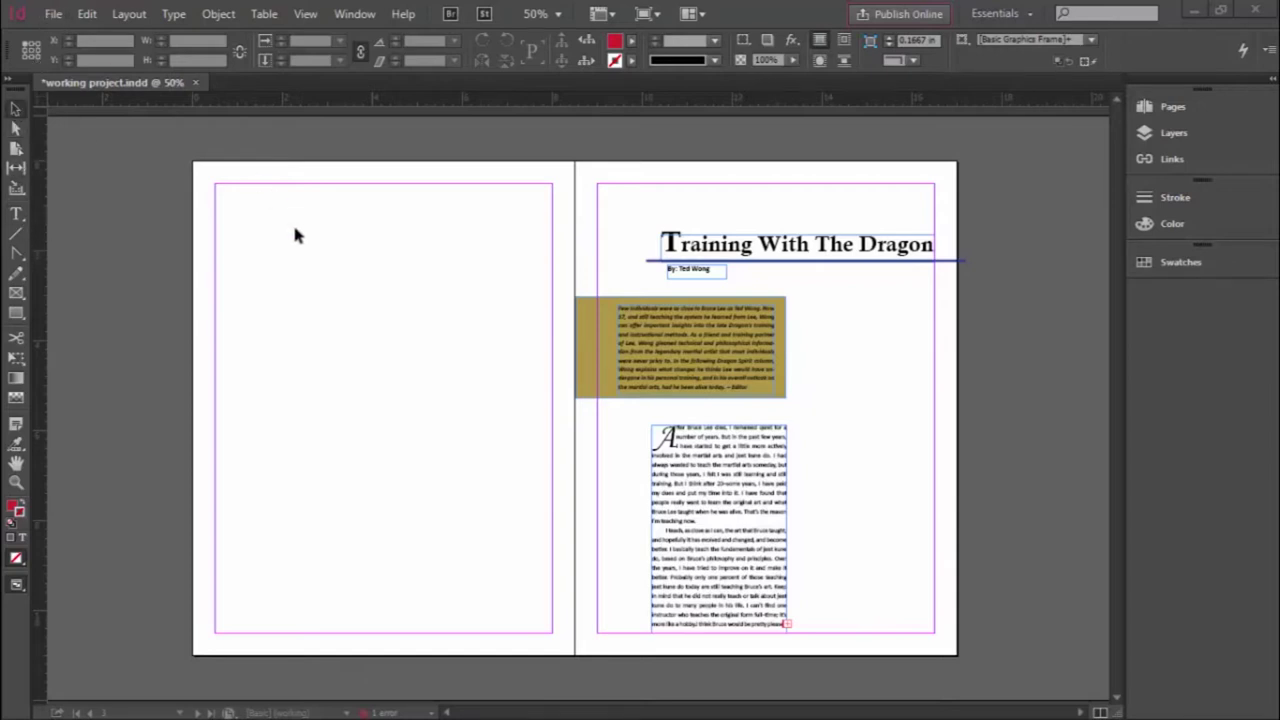
- Open the File menu over the blank left page and article spread
click(53, 15)
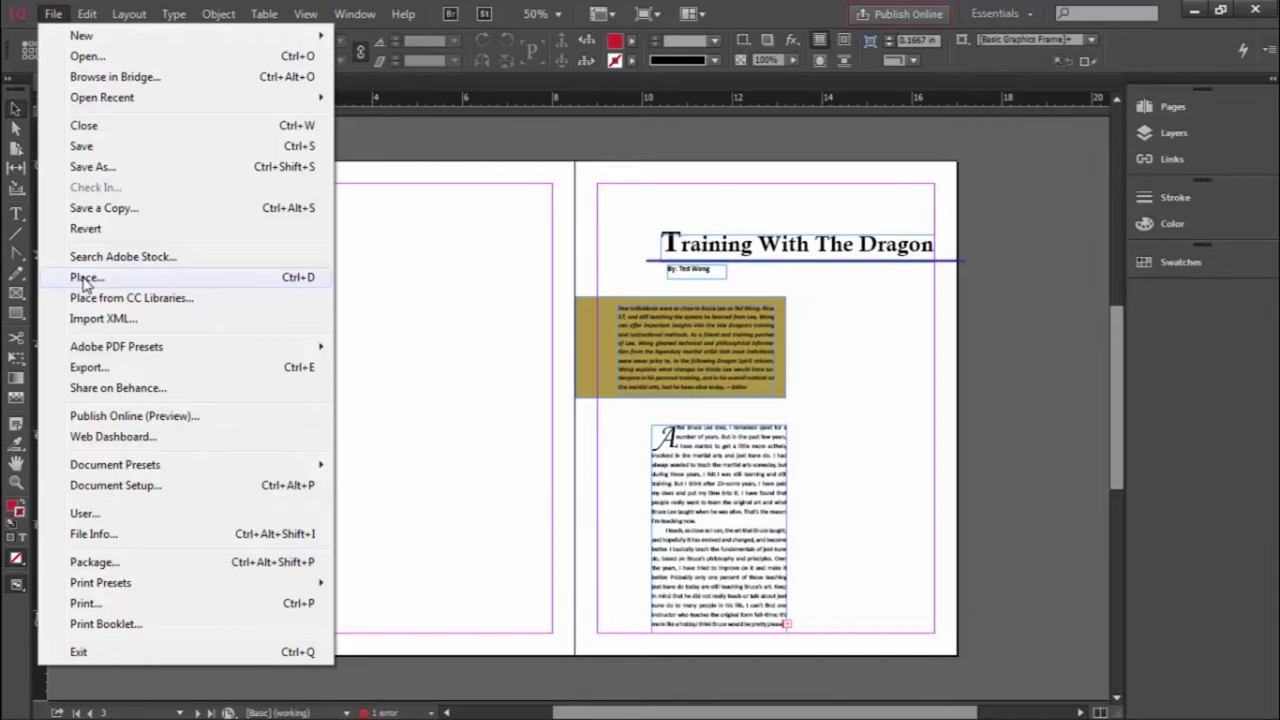
- Load bruce_lee.jpg from the Indesign Materials 1 folder for placing
key(Escape)
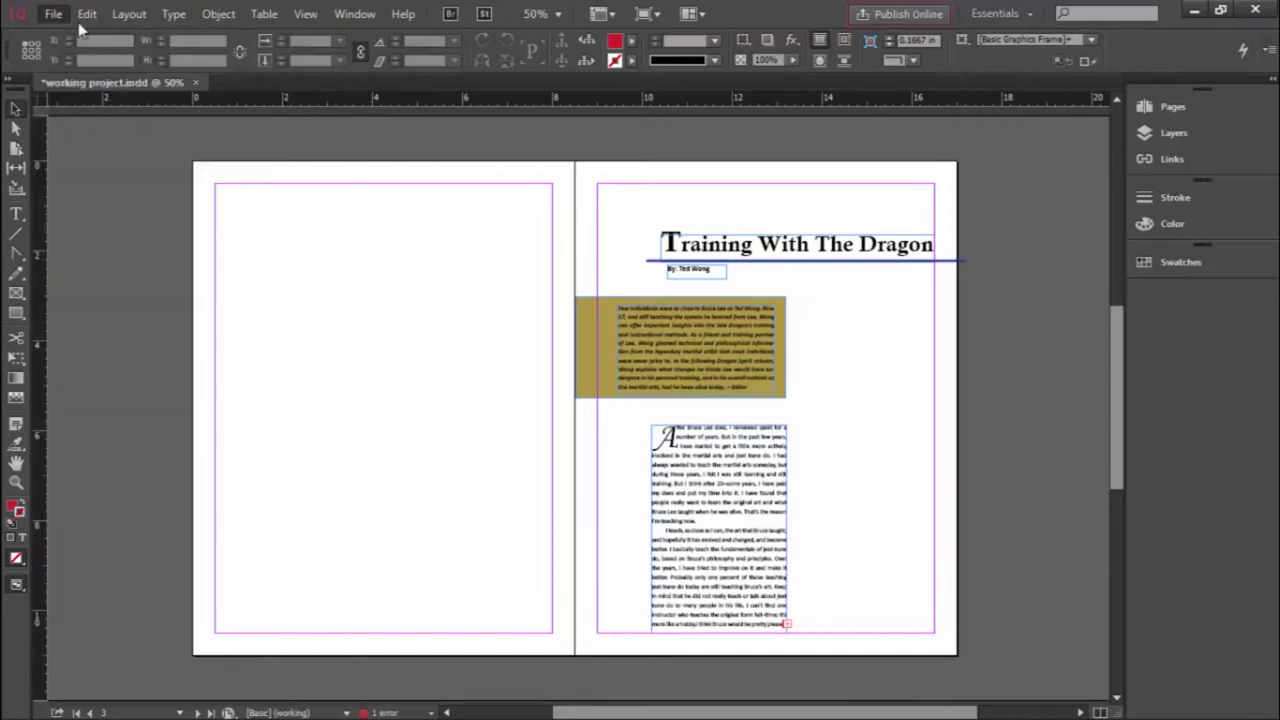
click(53, 15)
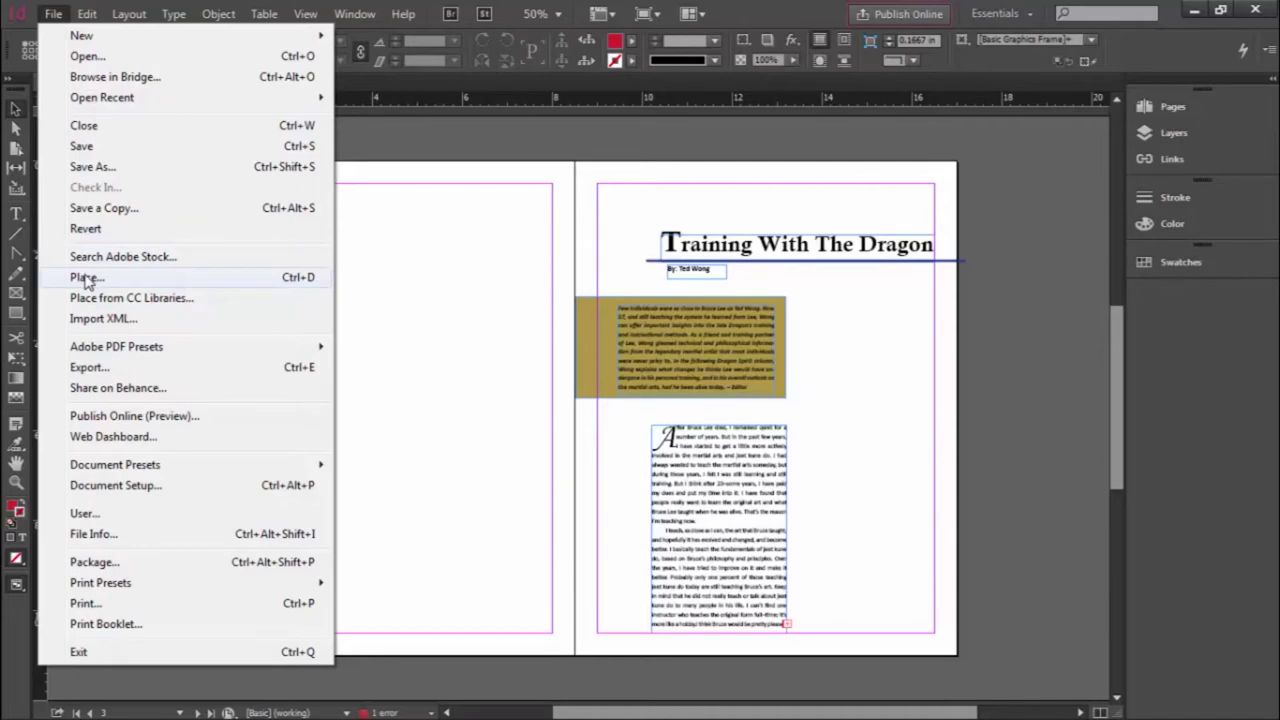
click(87, 280)
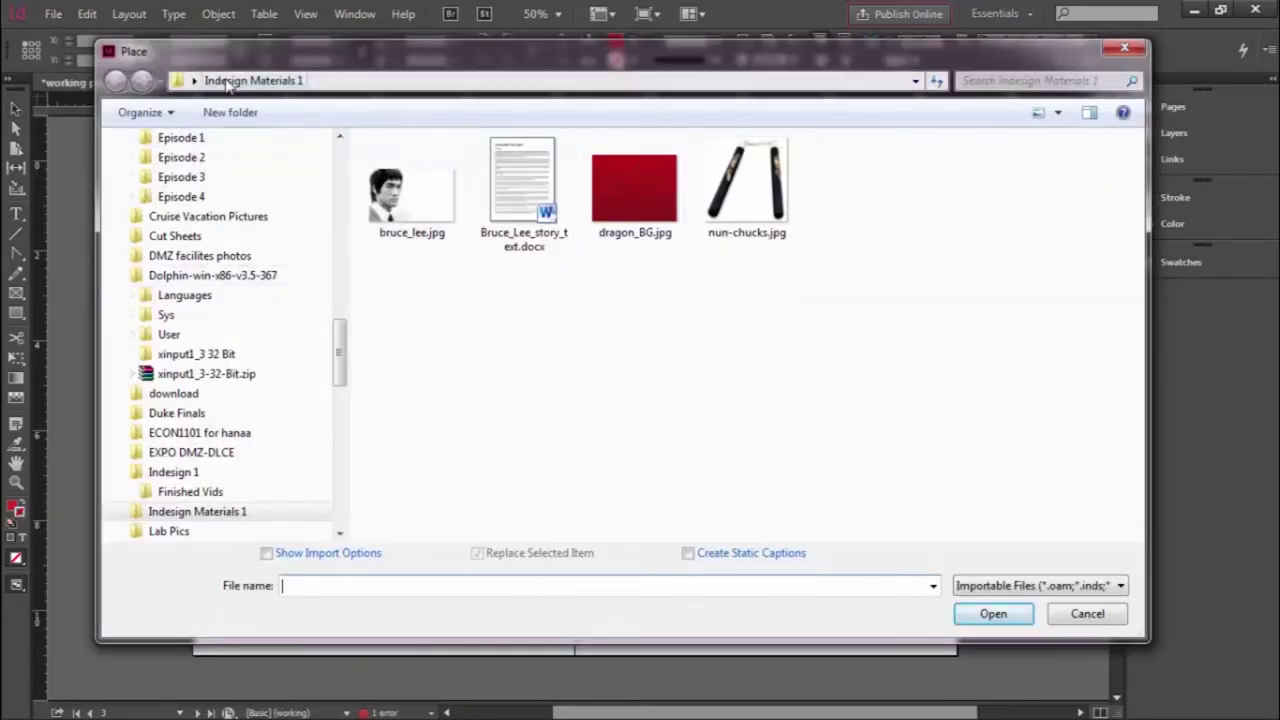
click(409, 206)
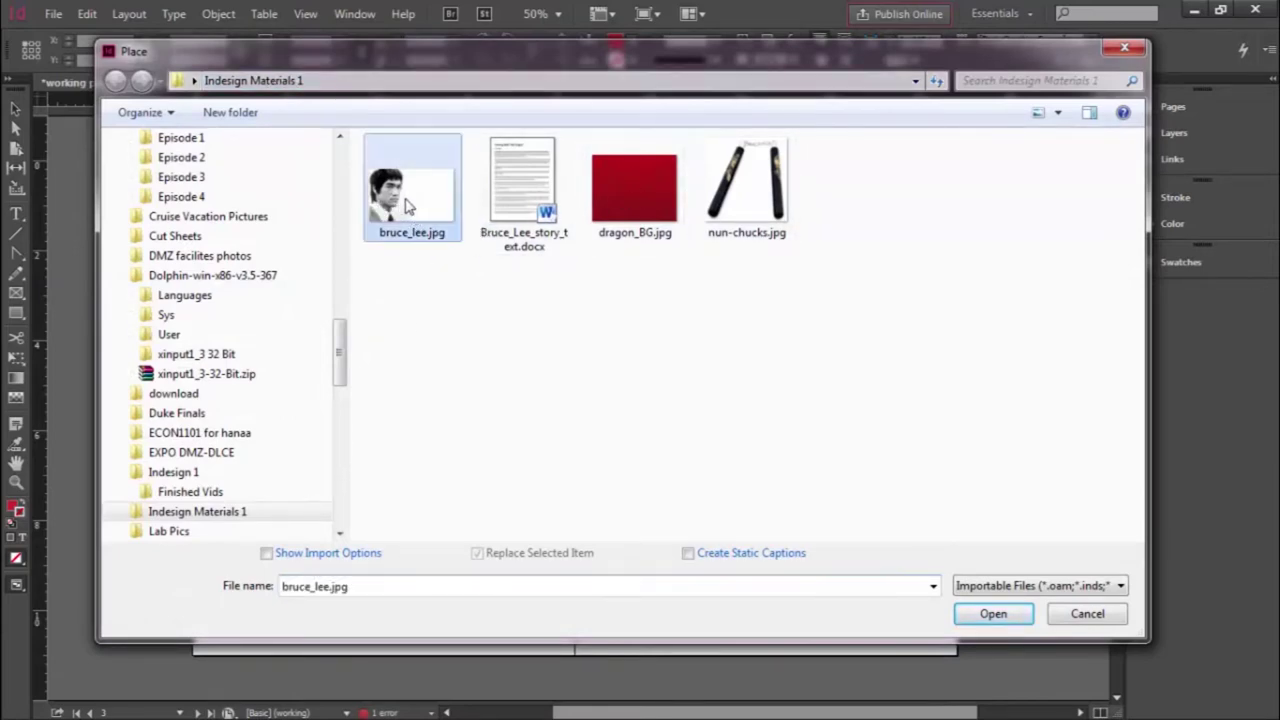
click(990, 614)
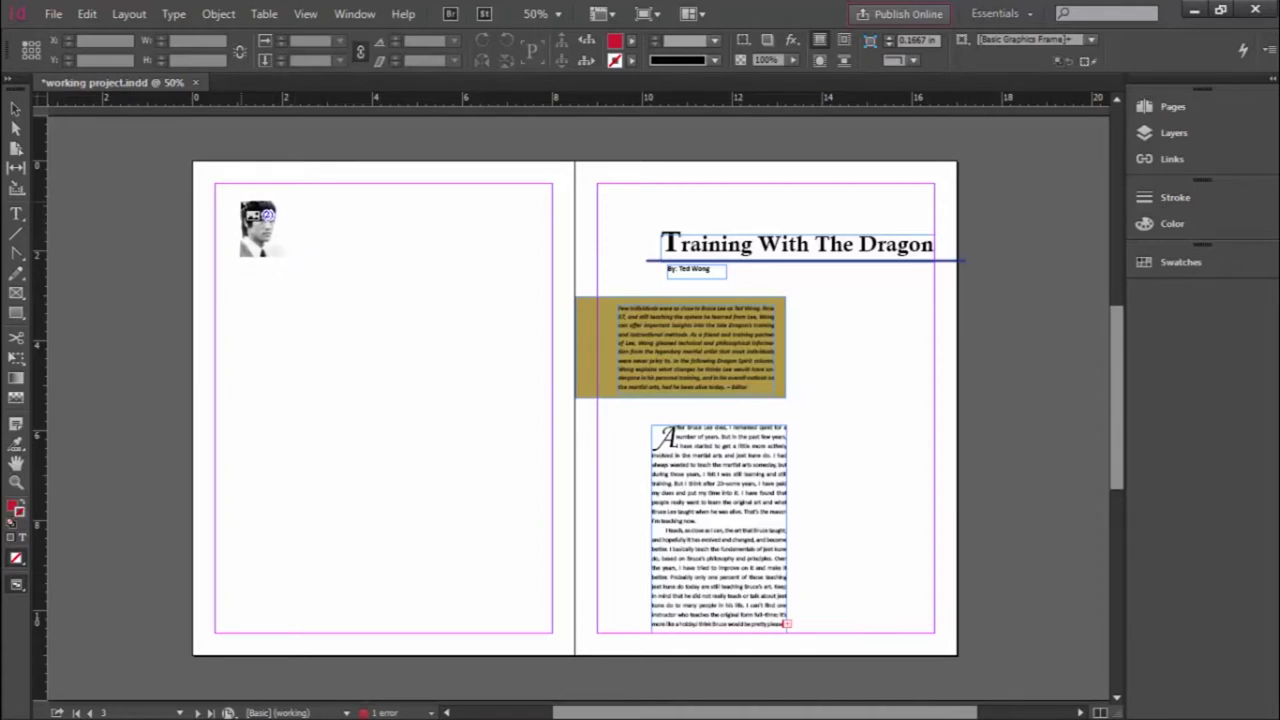
- Place the Bruce Lee photo on the left page and settle it near the top
click(241, 202)
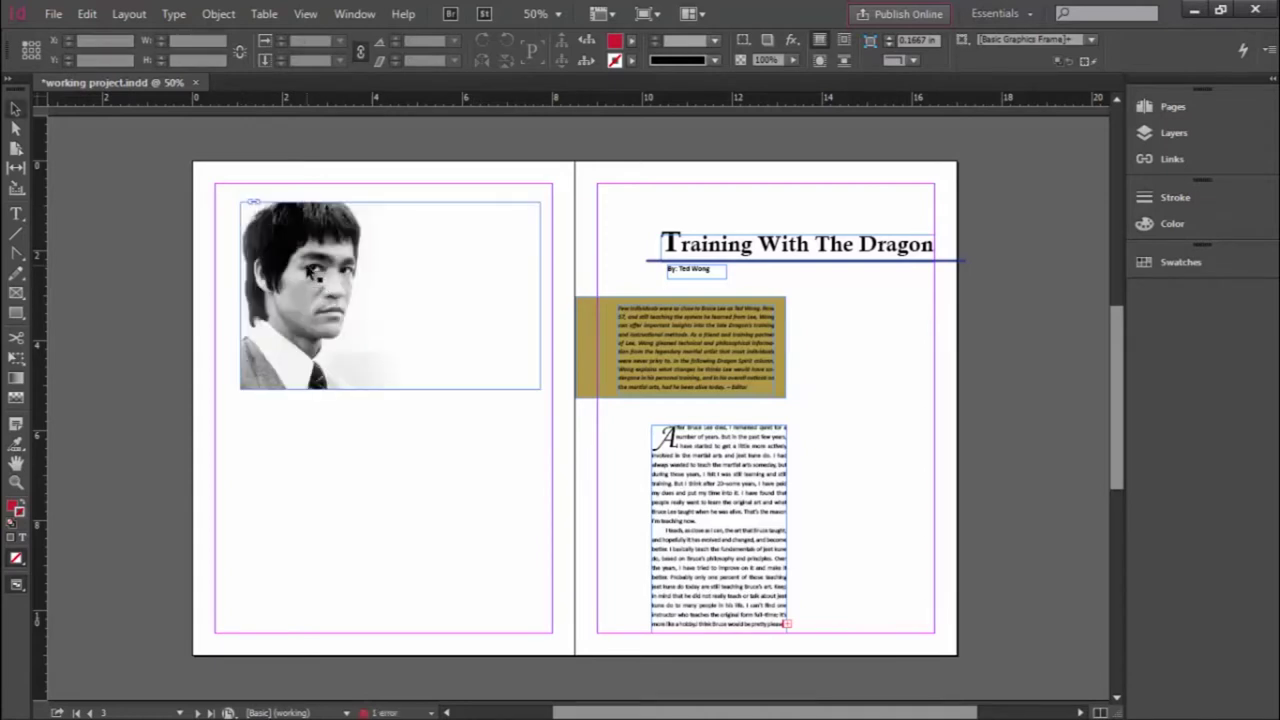
drag(327, 254, 300, 292)
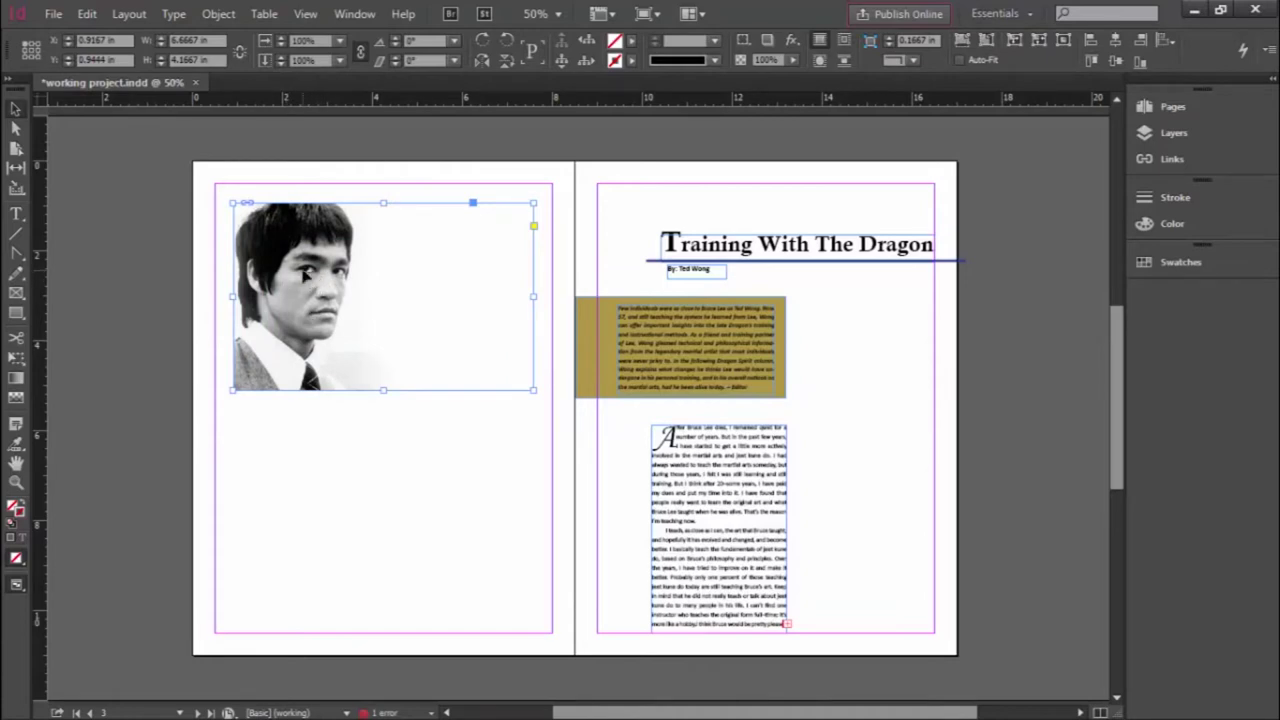
drag(304, 277, 310, 288)
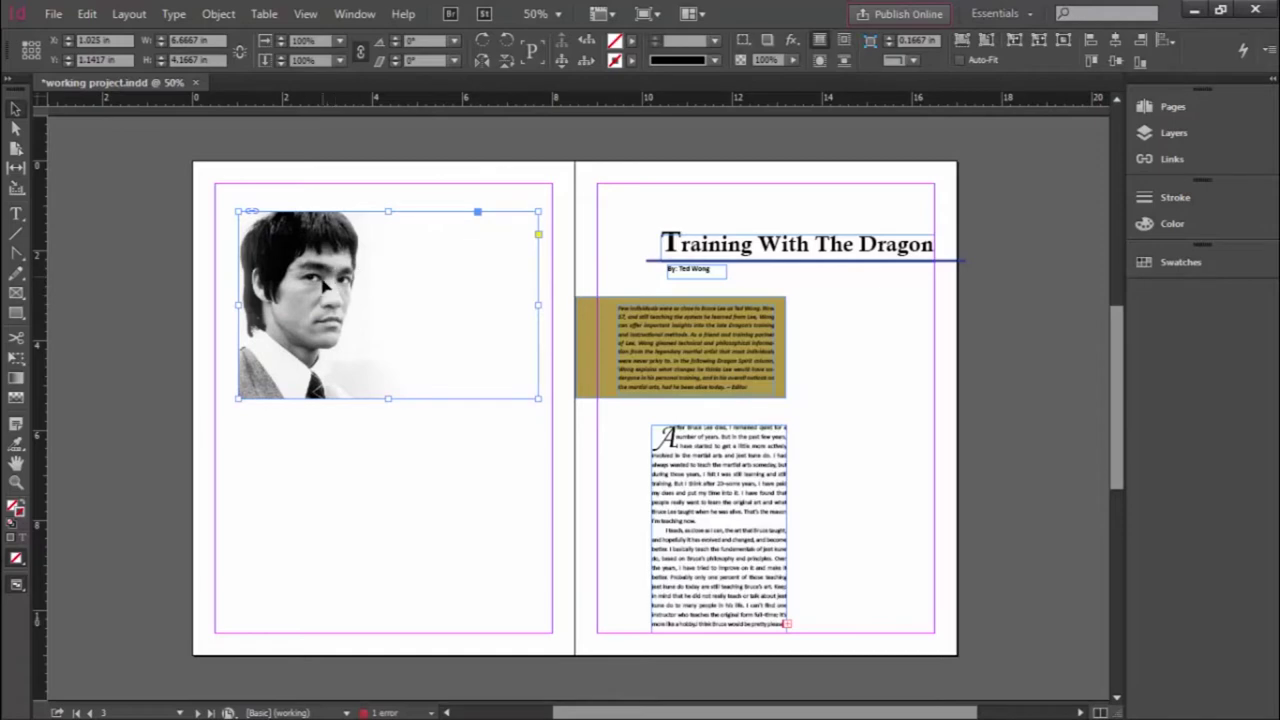
drag(317, 281, 271, 246)
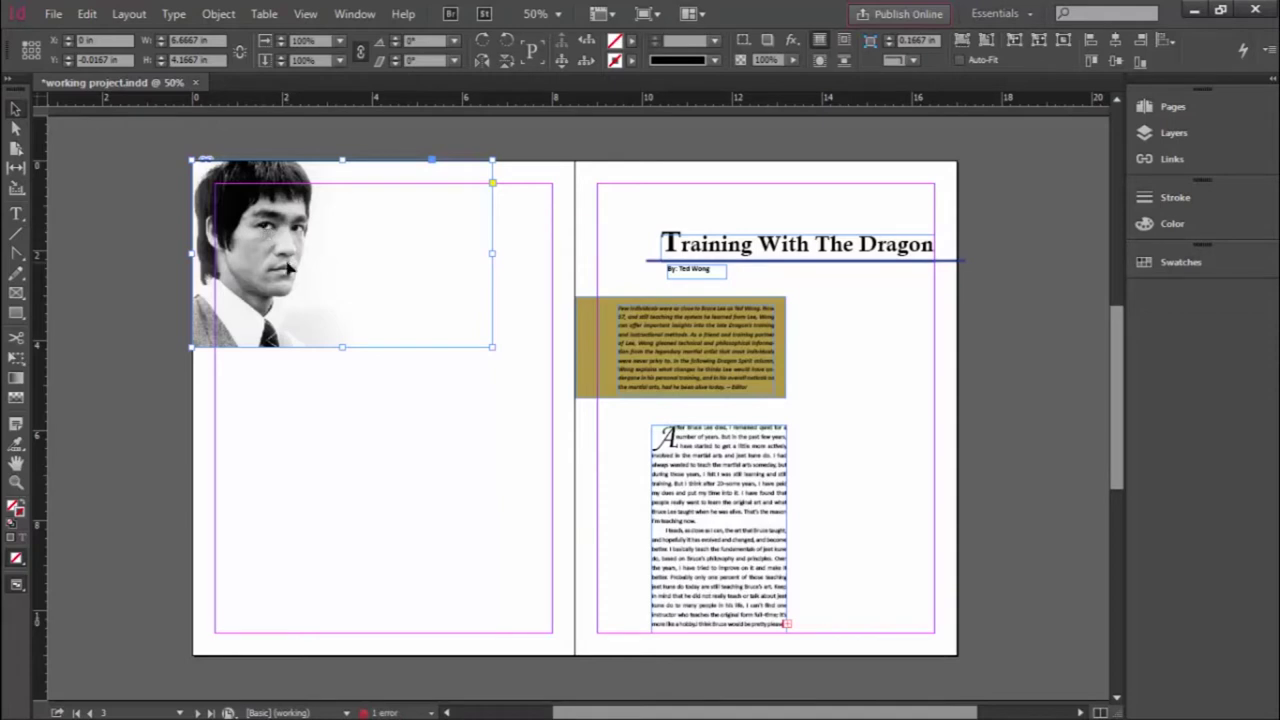
mouse_move(273, 239)
mouse_down()
mouse_move(262, 236)
mouse_move(283, 222)
mouse_move(270, 235)
mouse_up()
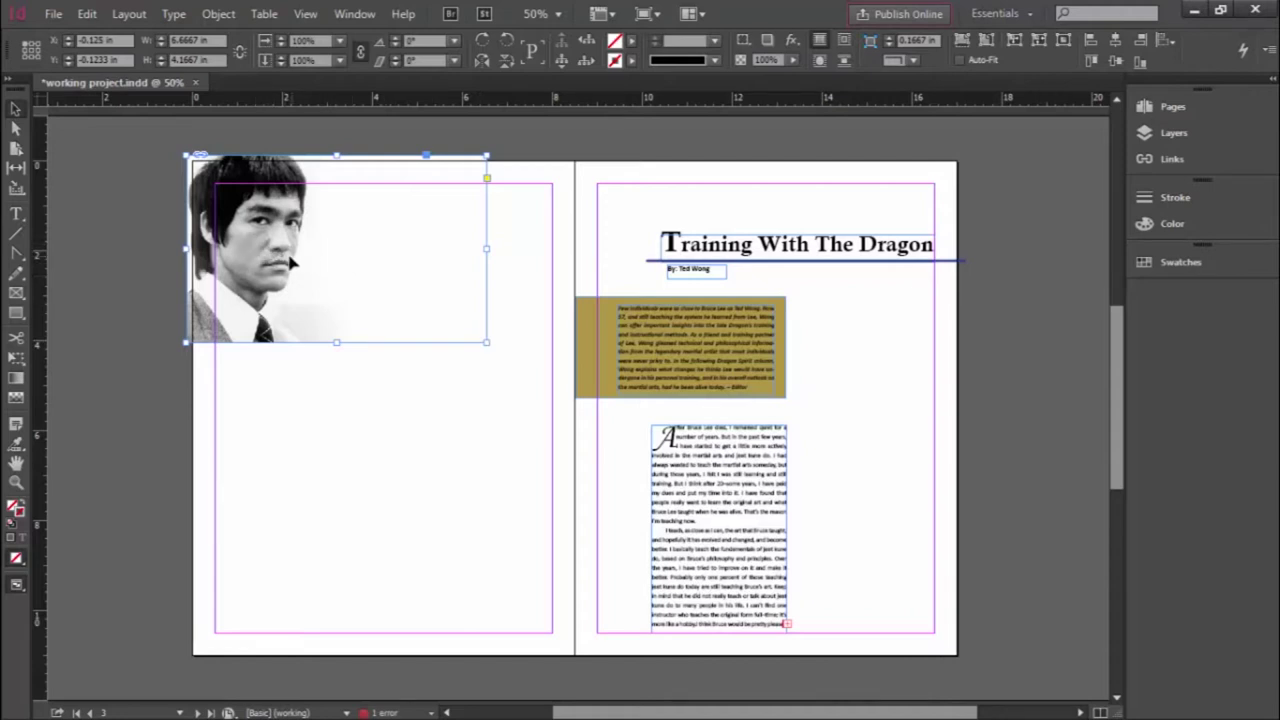
drag(270, 260, 322, 281)
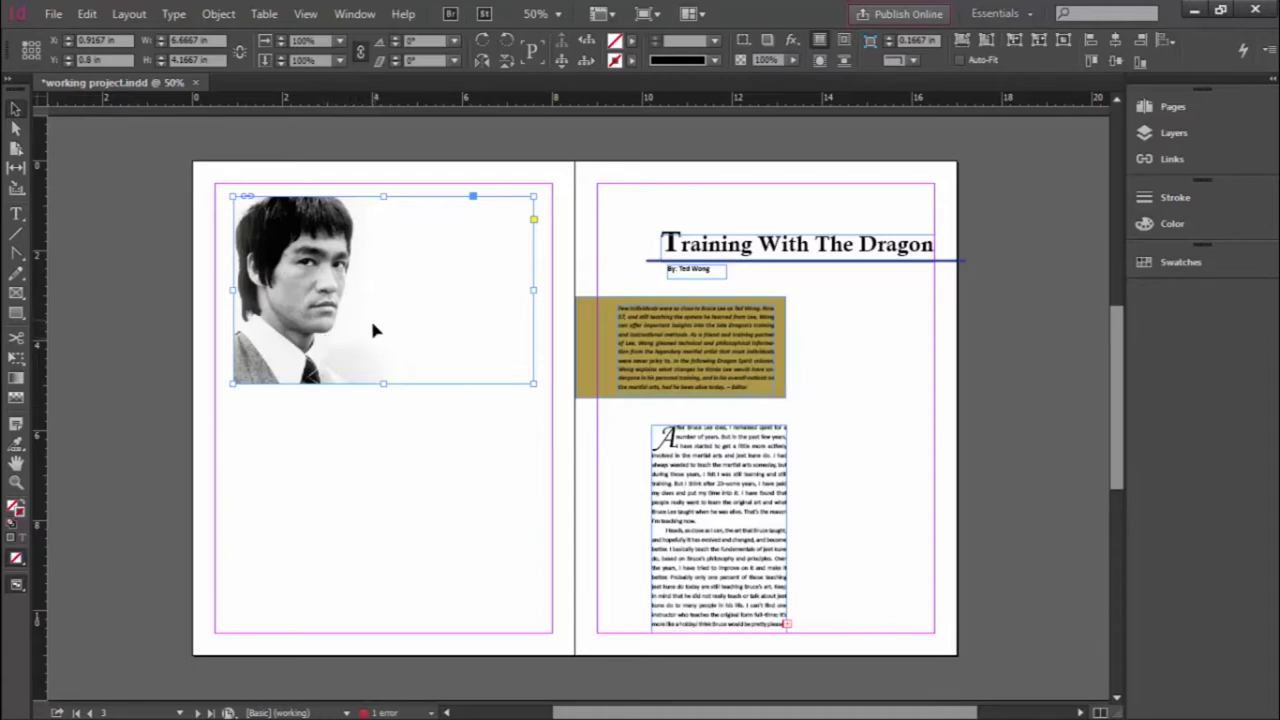
drag(358, 348, 324, 311)
- Undo the small placement and redraw the photo as a large spread-wide frame
key(ctrl+z)
key(ctrl+z)
key(ctrl+z)
key(ctrl+z)
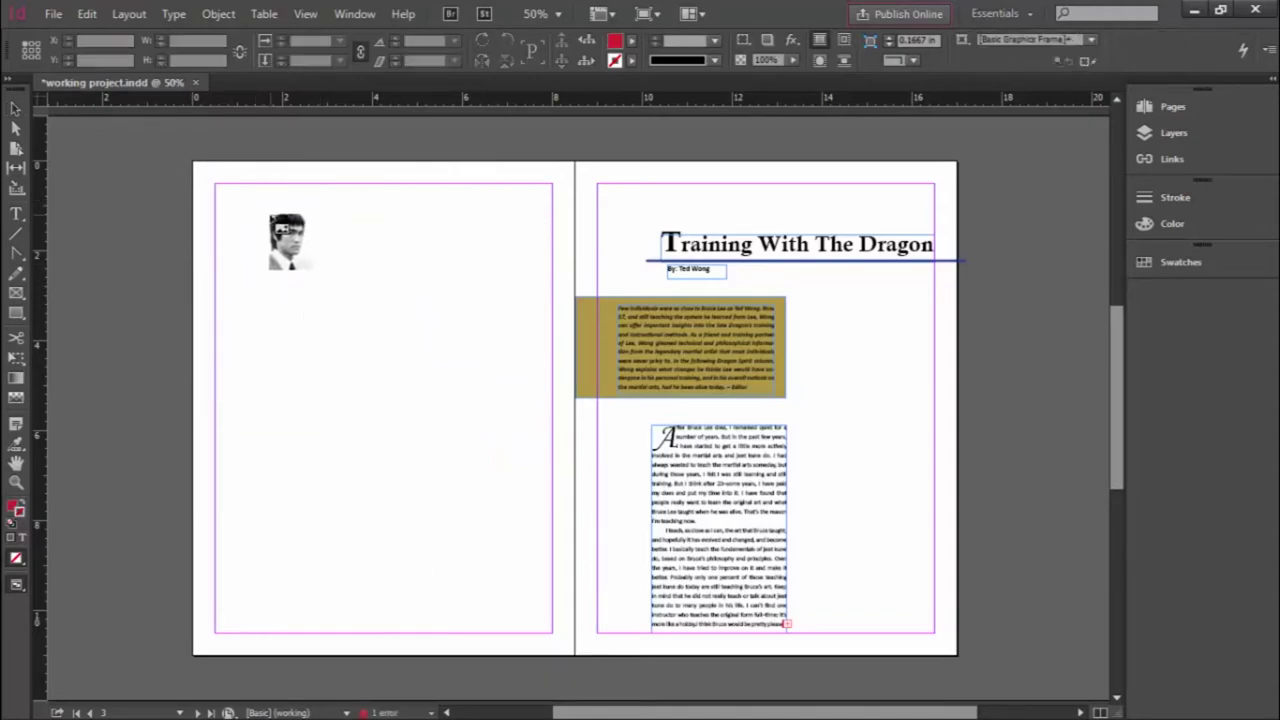
drag(234, 209, 535, 395)
key(ctrl+z)
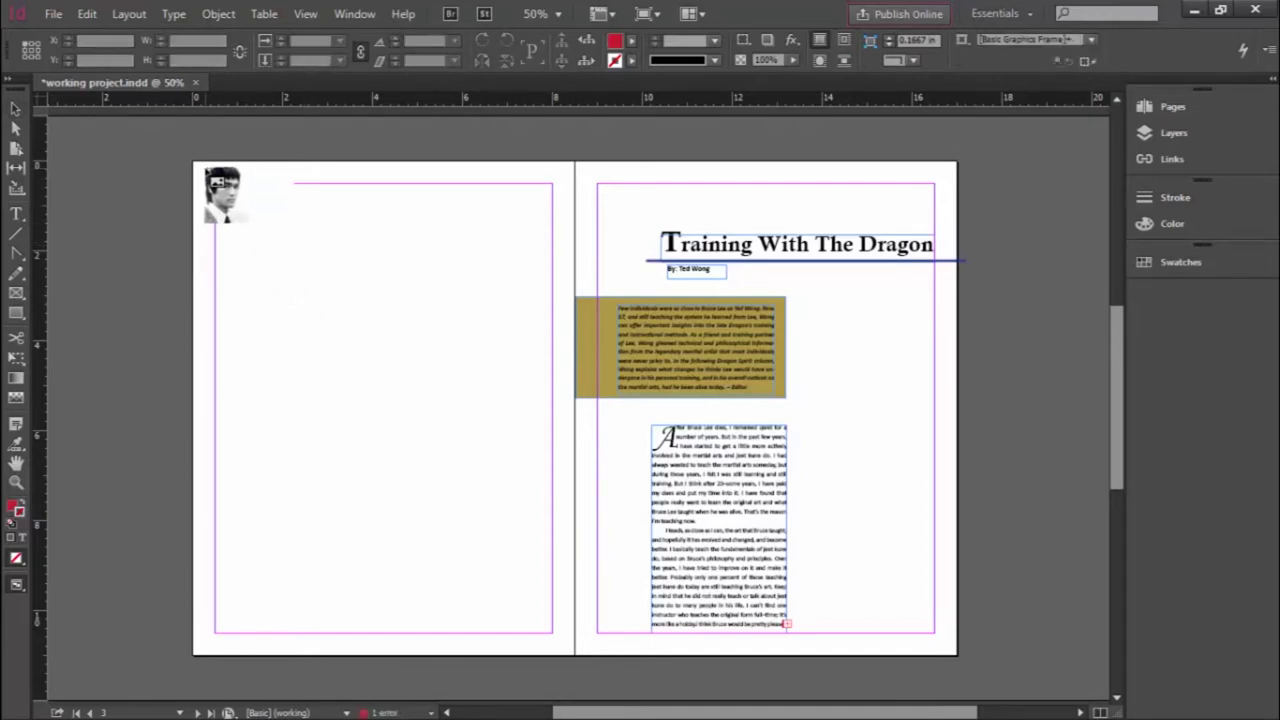
drag(206, 169, 1000, 684)
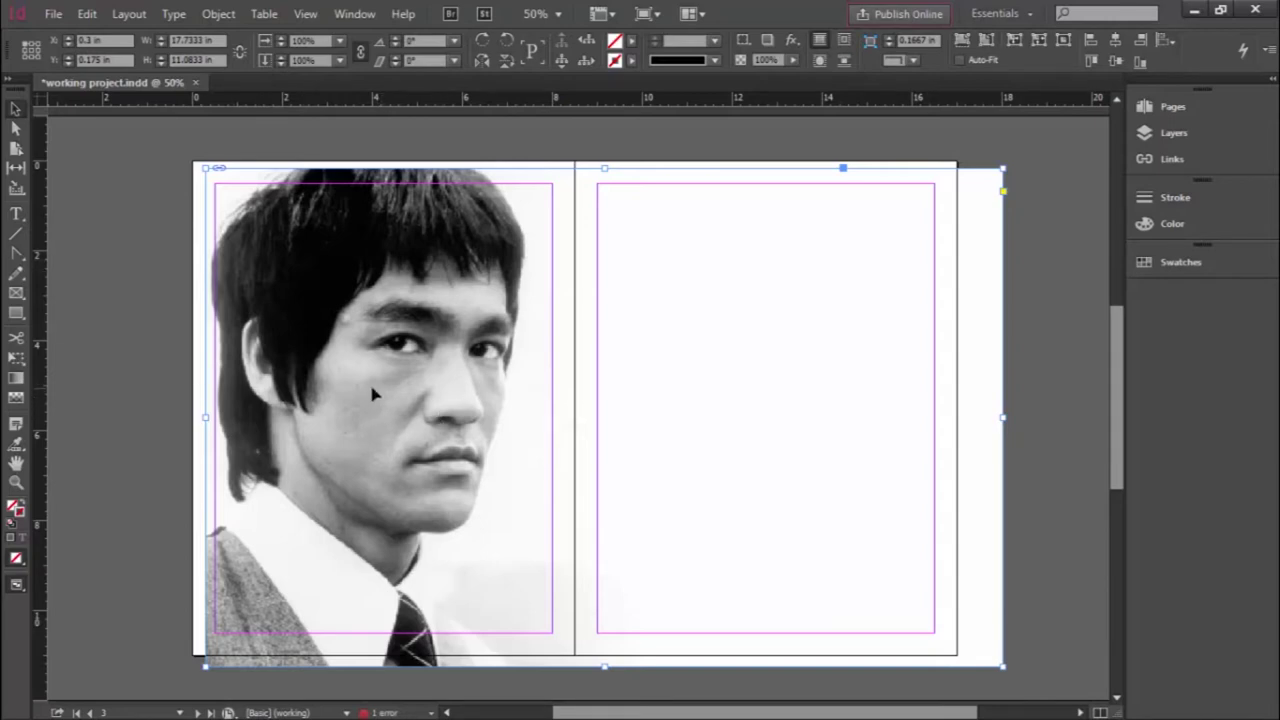
drag(377, 392, 352, 374)
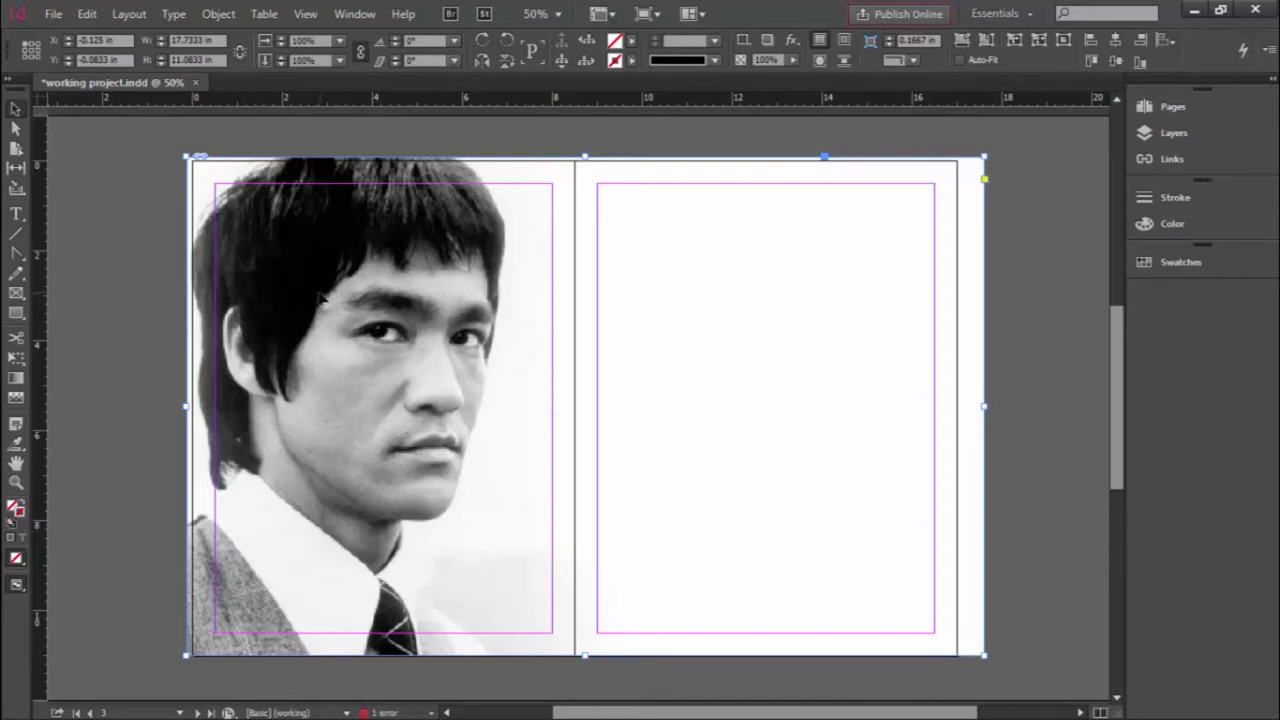
drag(331, 297, 313, 298)
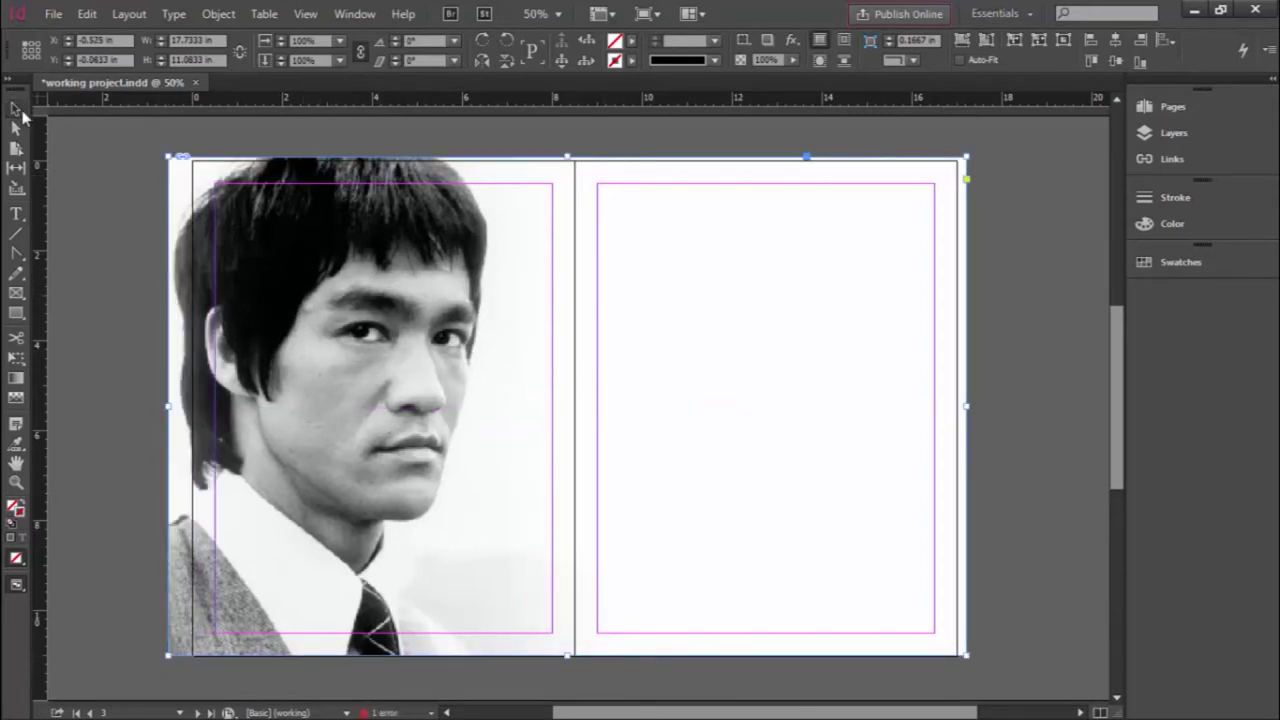
drag(413, 303, 371, 337)
drag(370, 291, 371, 291)
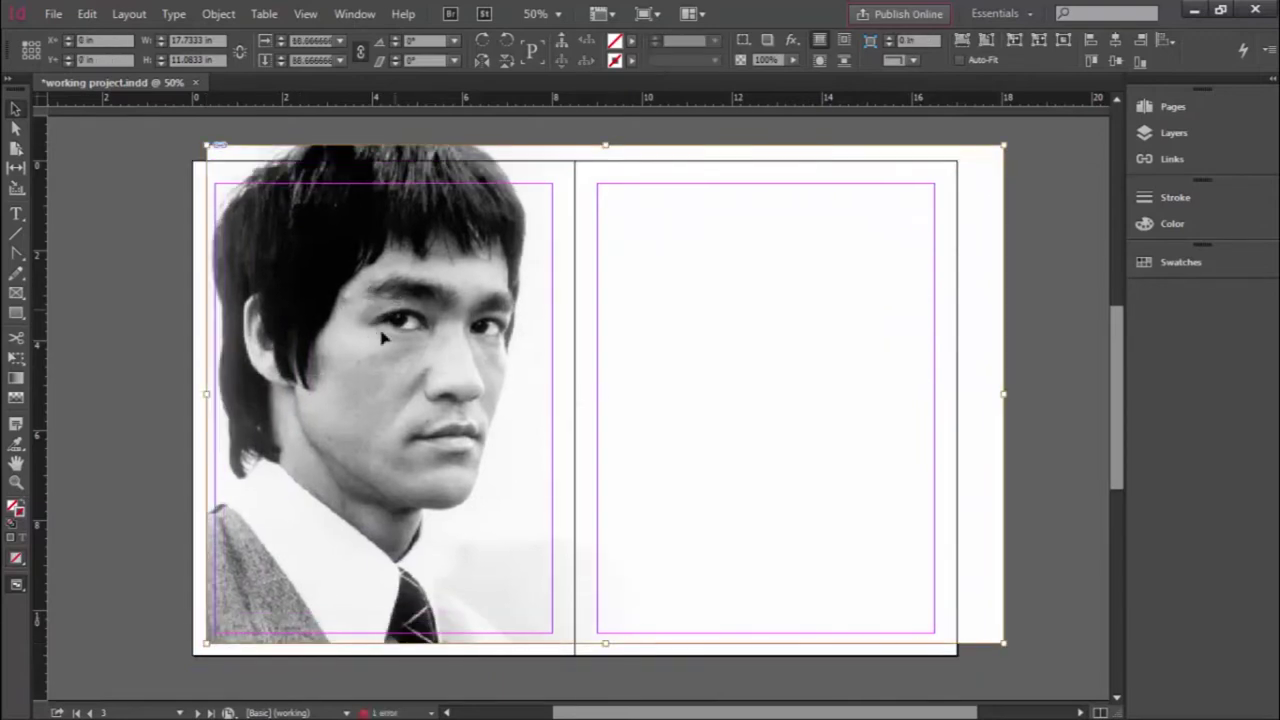
- Try repositioning the large photo across the spread, undoing the move onto the right page
drag(362, 381, 856, 450)
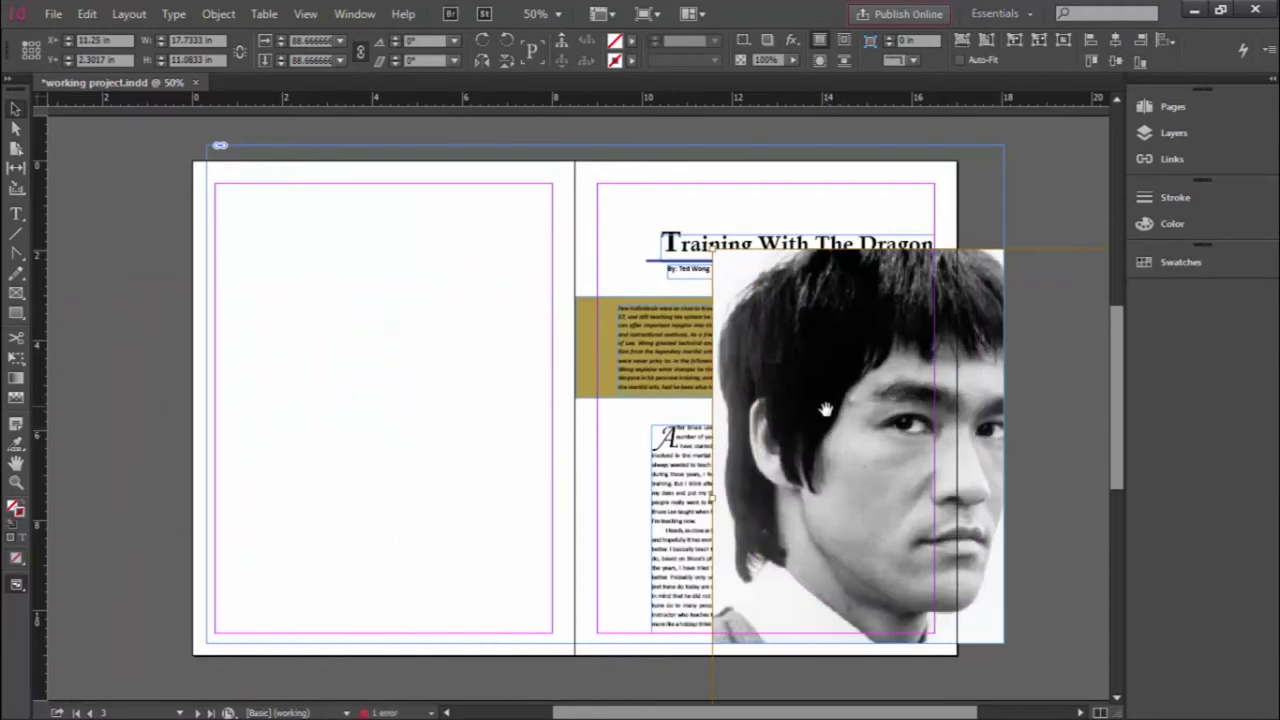
key(ctrl+z)
key(ctrl+z)
key(ctrl+z)
key(ctrl+z)
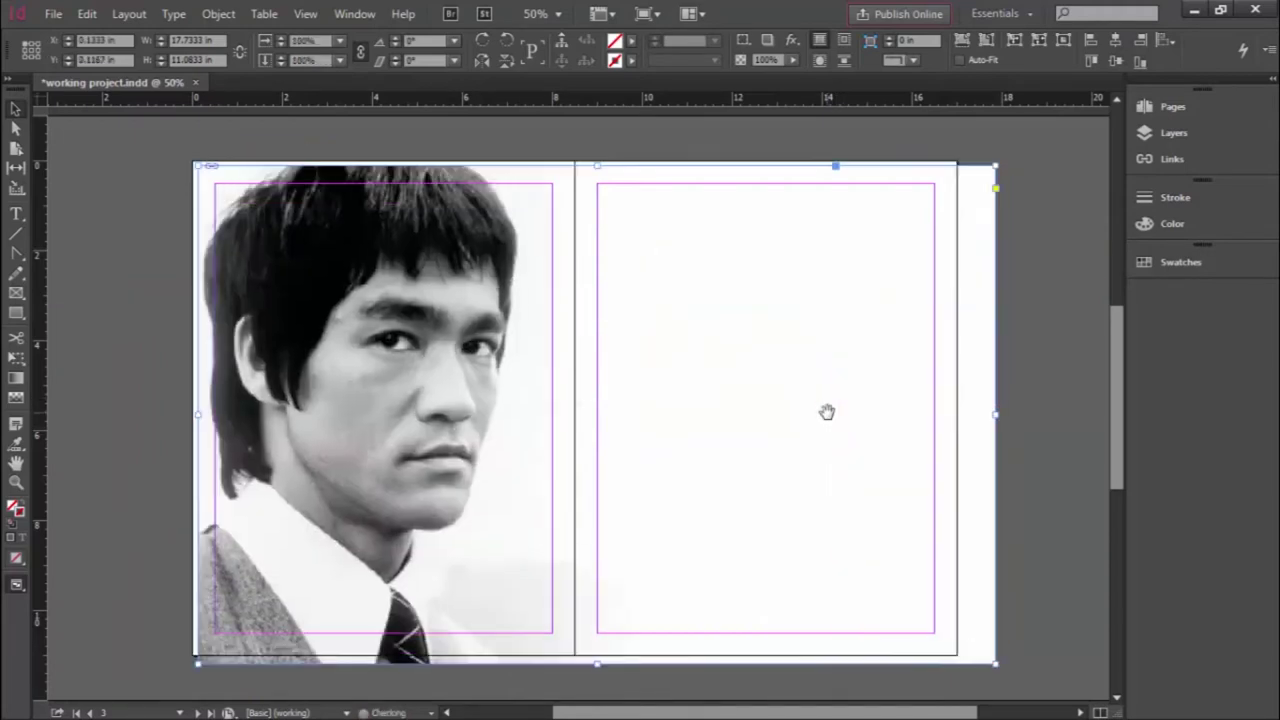
click(135, 338)
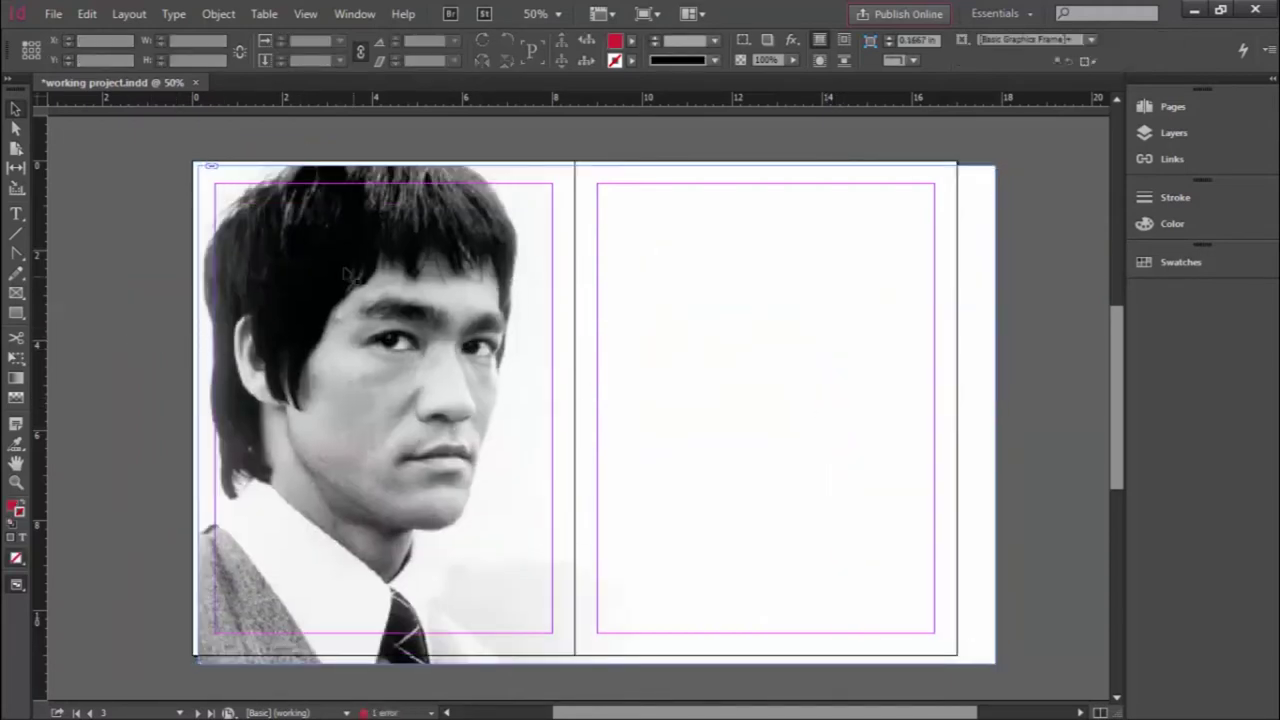
click(351, 349)
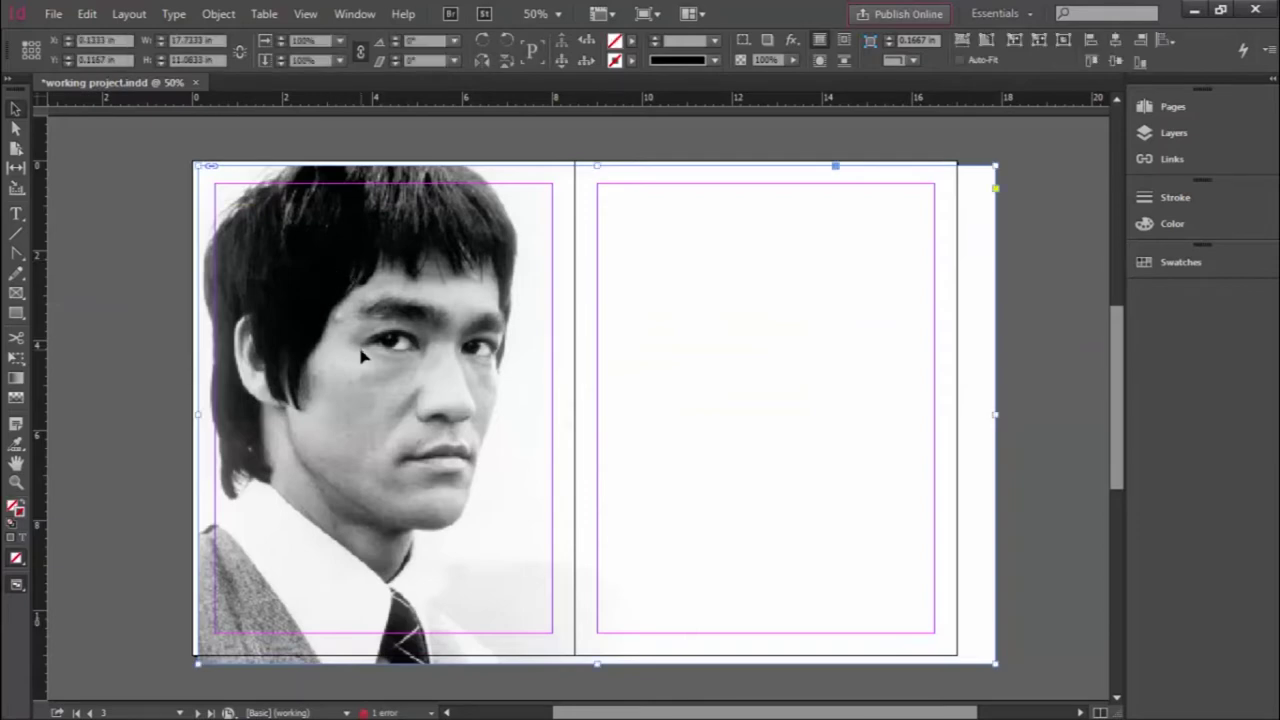
drag(346, 288, 288, 280)
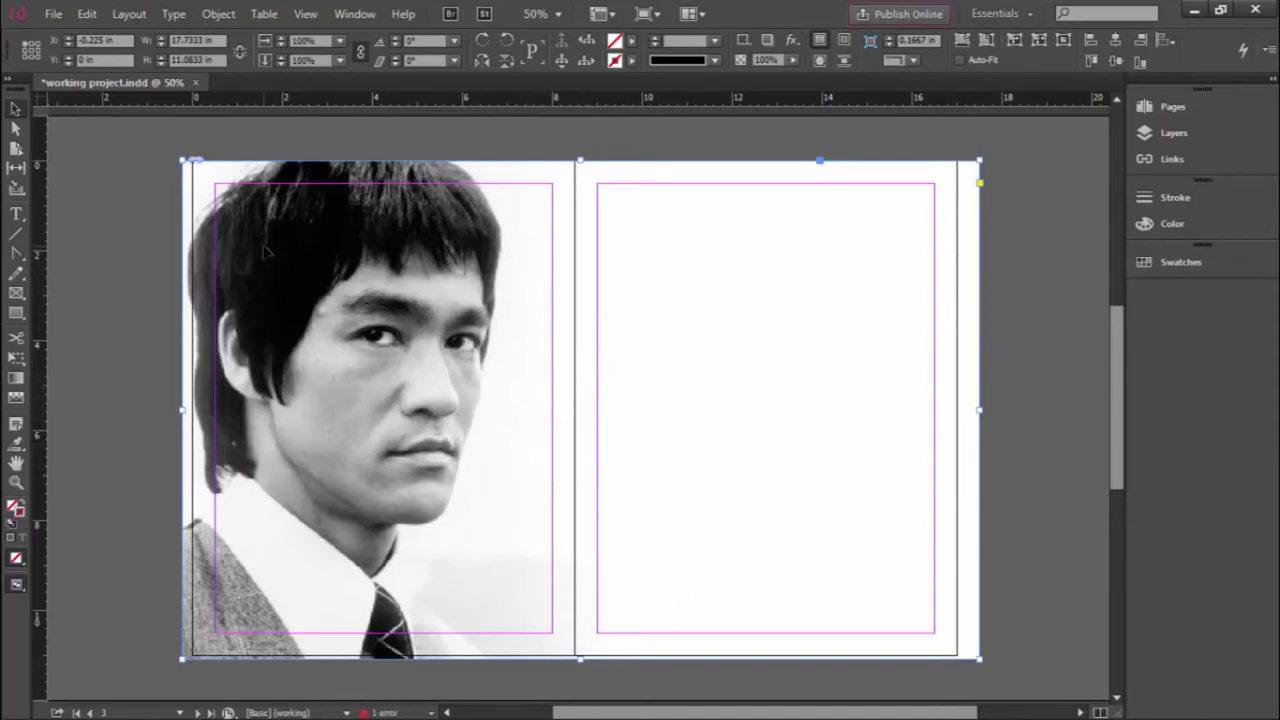
drag(268, 254, 231, 280)
drag(272, 329, 264, 326)
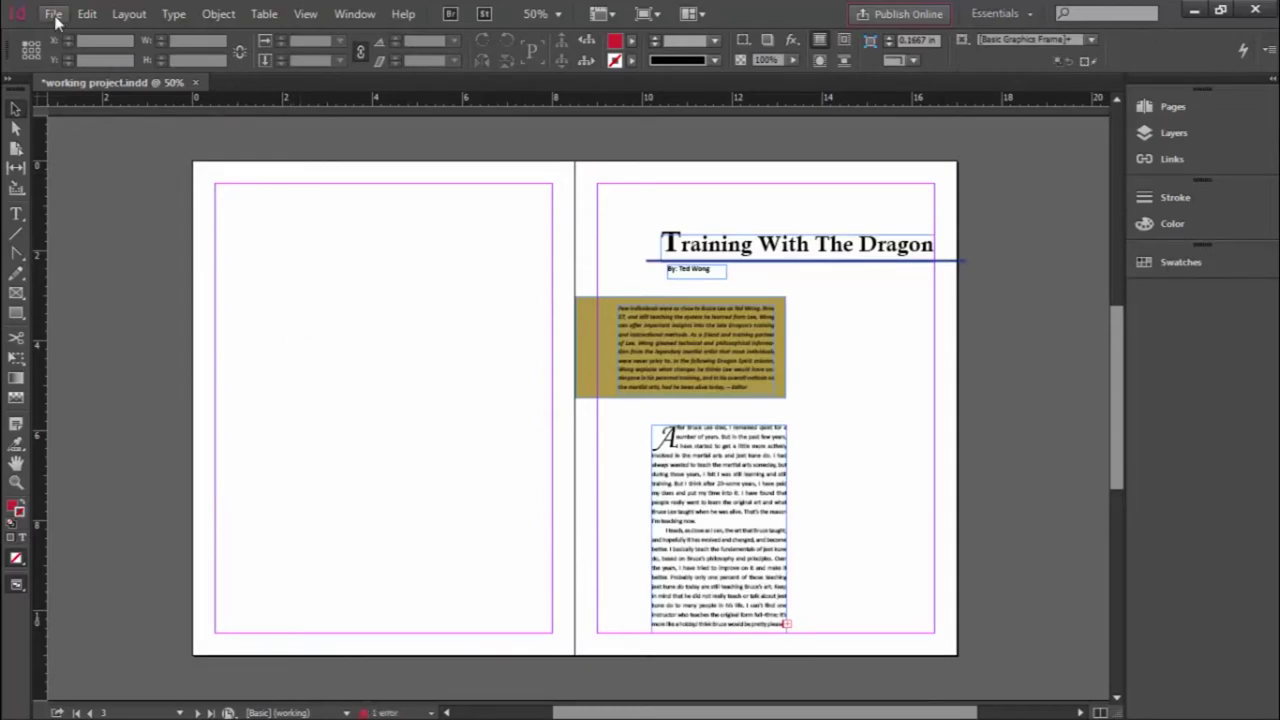
- Place bruce_lee.jpg in a 6.8 × 4.25 in frame drawn at the left page's top-left
click(53, 14)
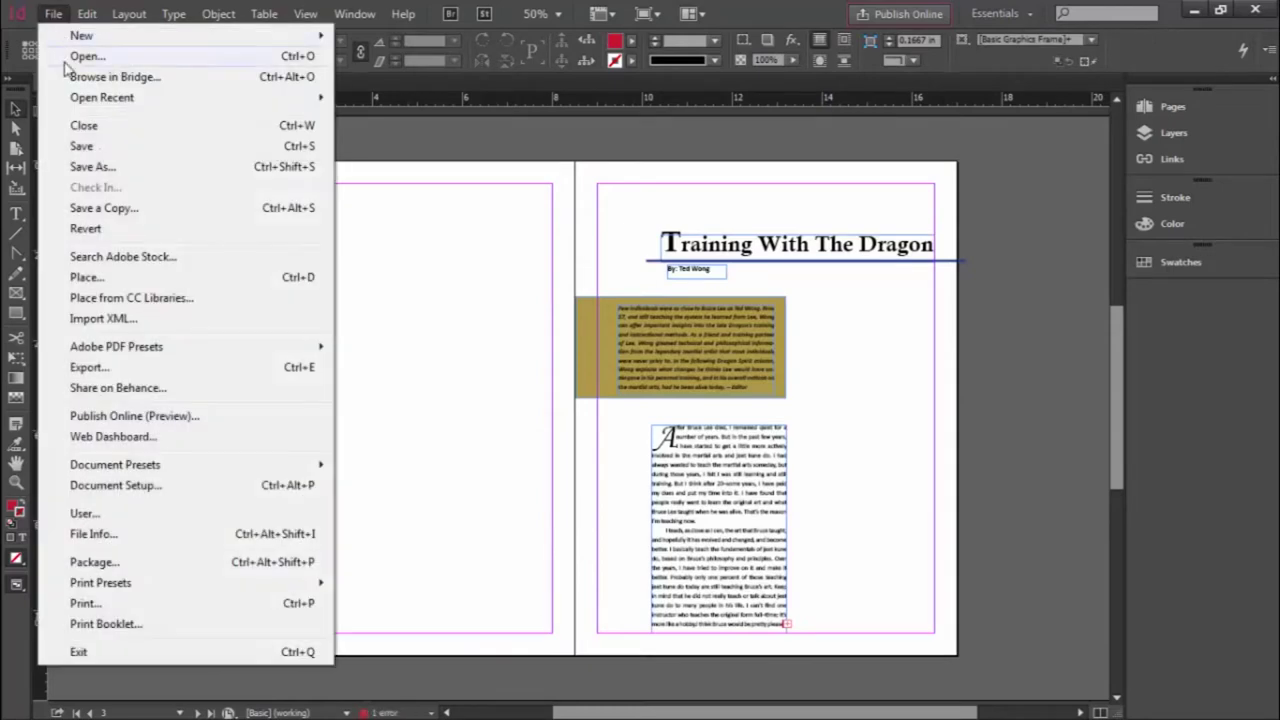
click(168, 280)
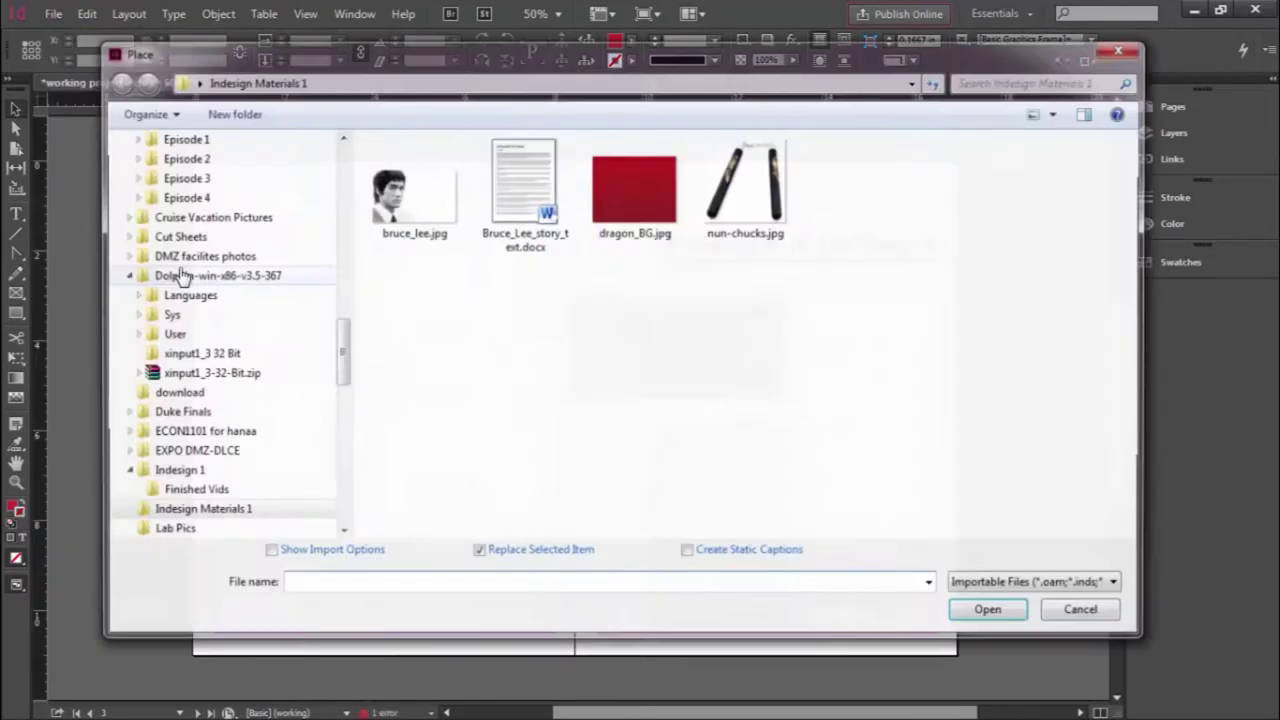
click(405, 200)
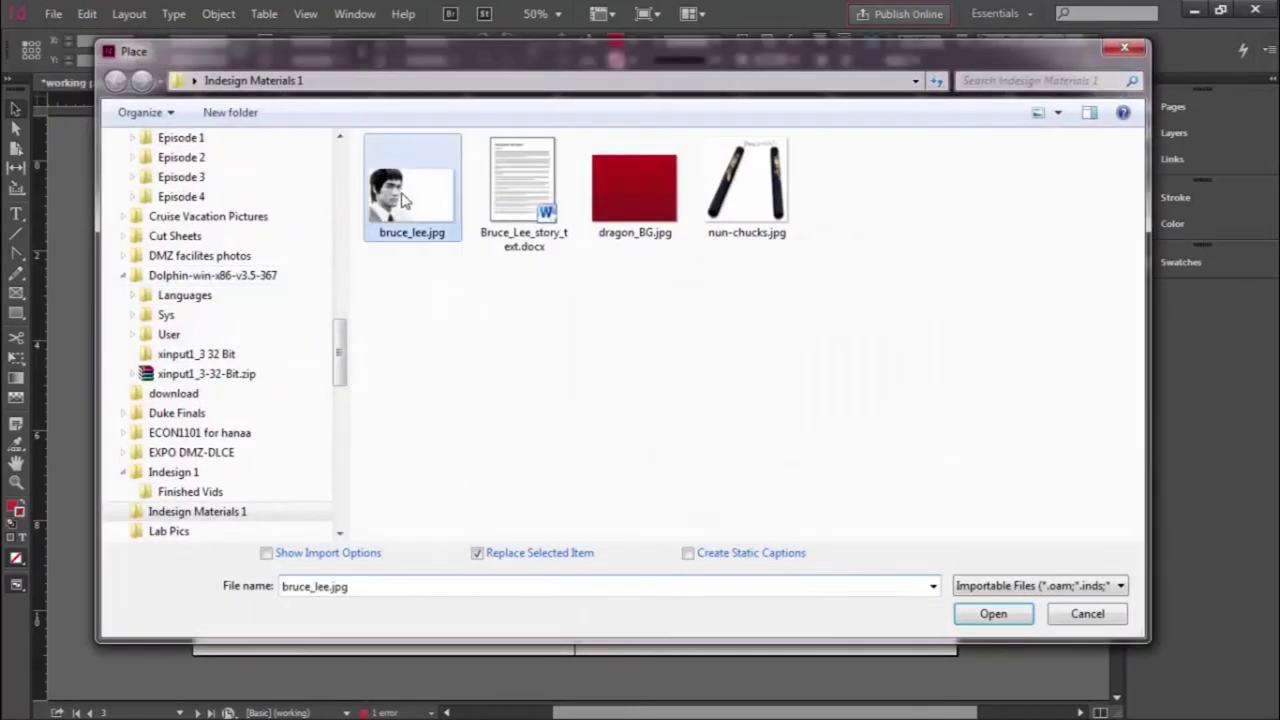
click(995, 618)
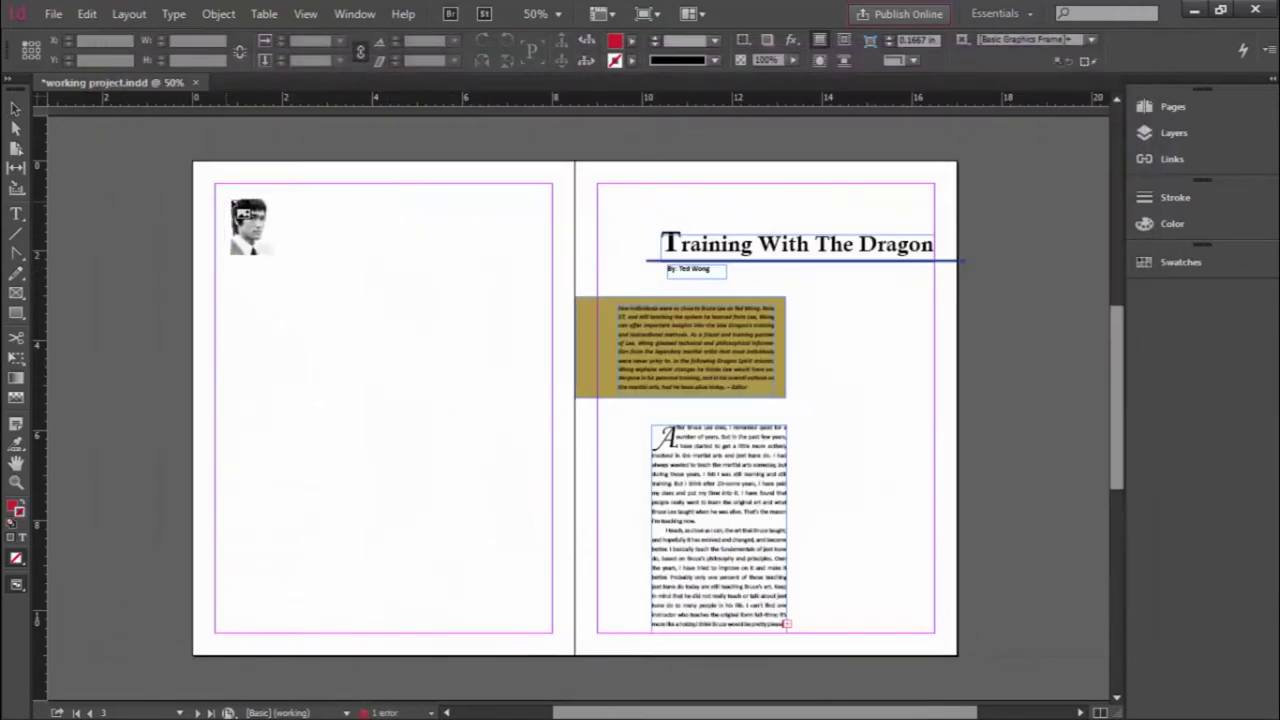
drag(228, 197, 535, 453)
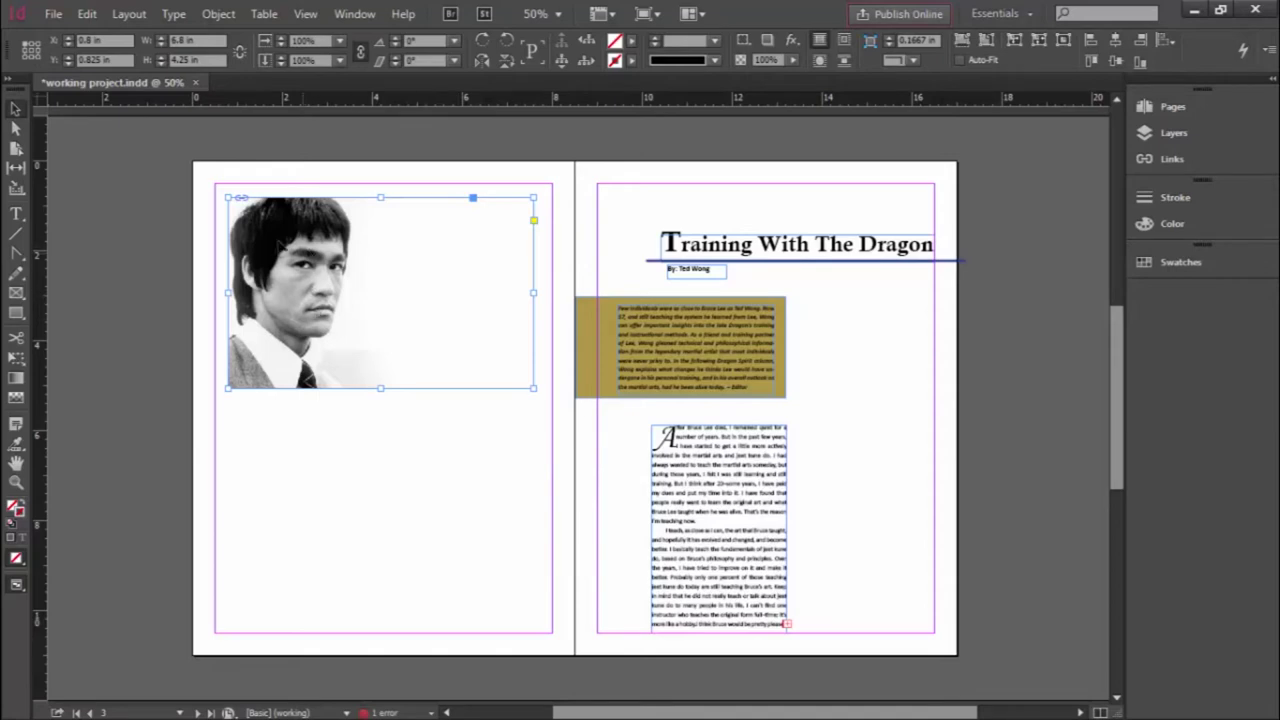
- Resize and crop the photo frame to 3 × 4.06 in, showing mainly the face
mouse_move(288, 250)
mouse_down()
mouse_move(300, 340)
mouse_move(290, 388)
mouse_move(292, 271)
mouse_up()
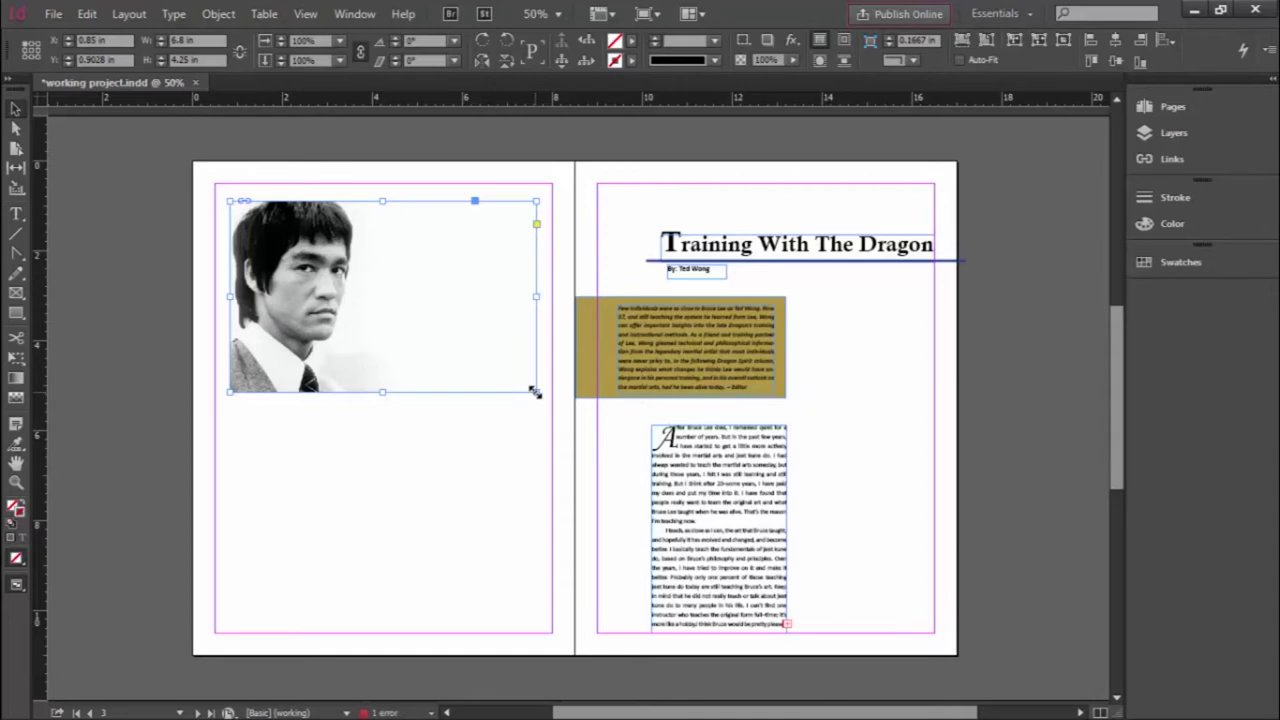
drag(535, 392, 352, 279)
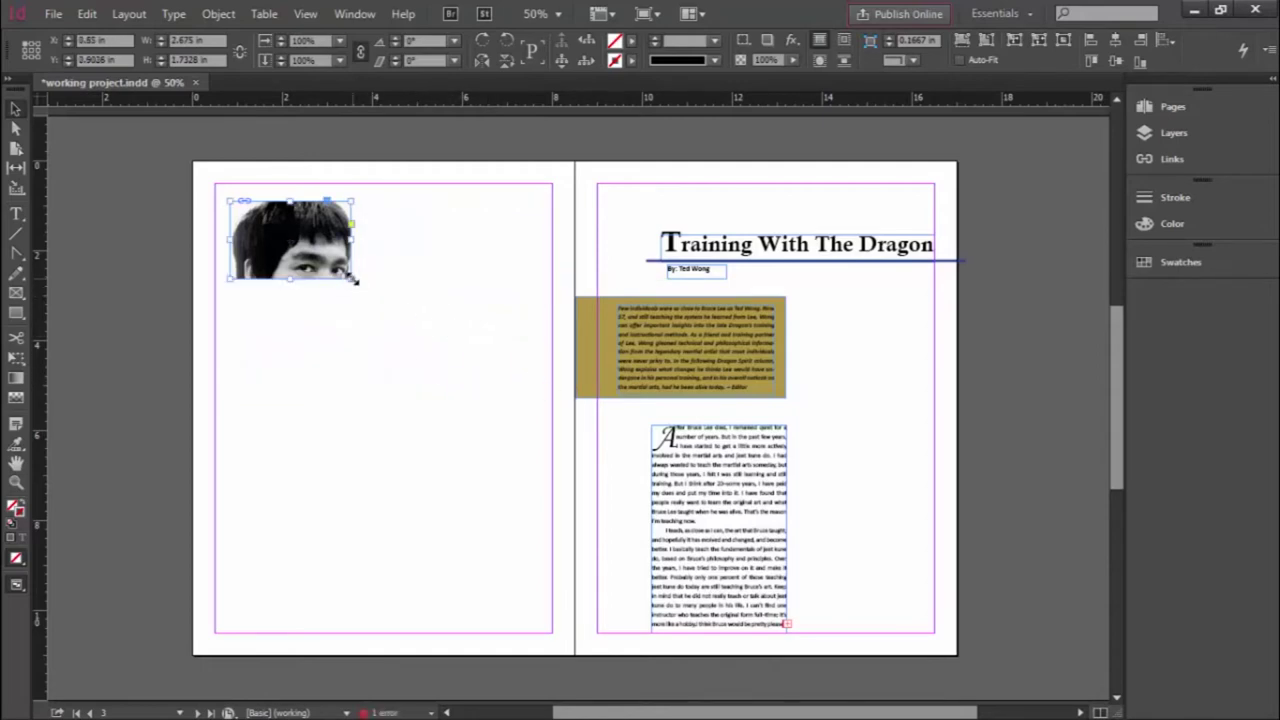
drag(354, 280, 494, 360)
drag(225, 283, 377, 281)
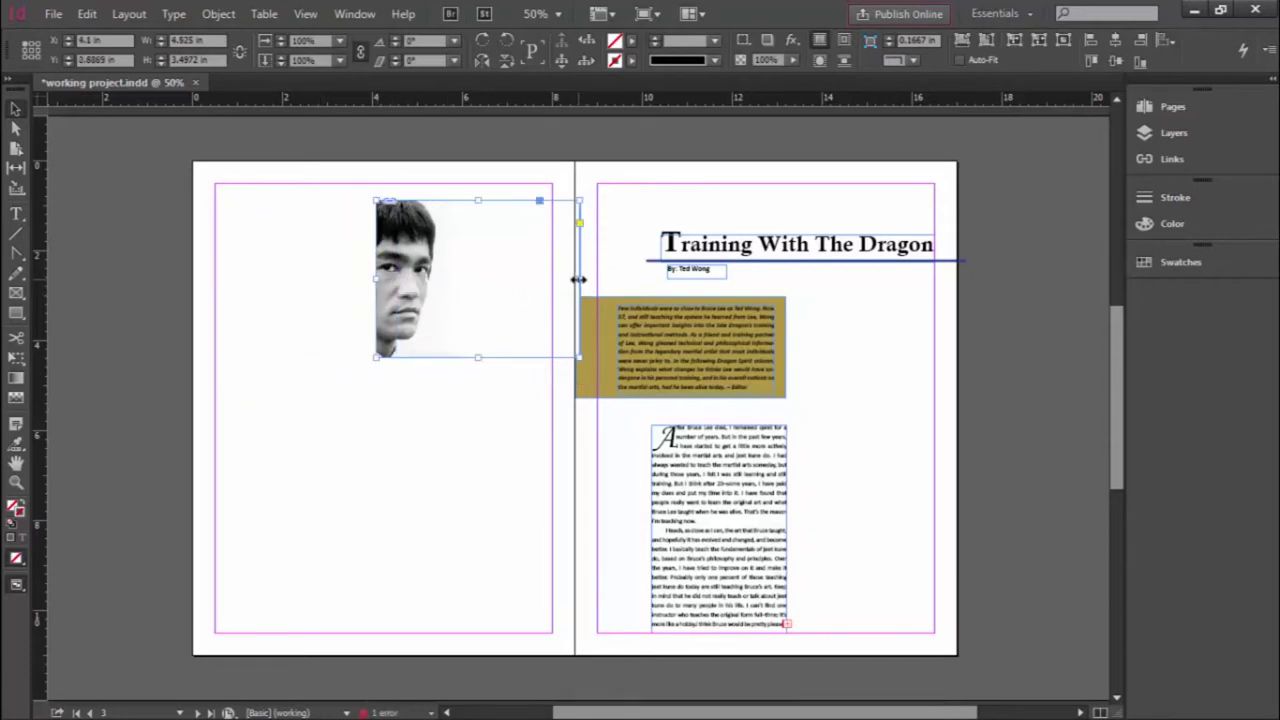
drag(579, 278, 419, 278)
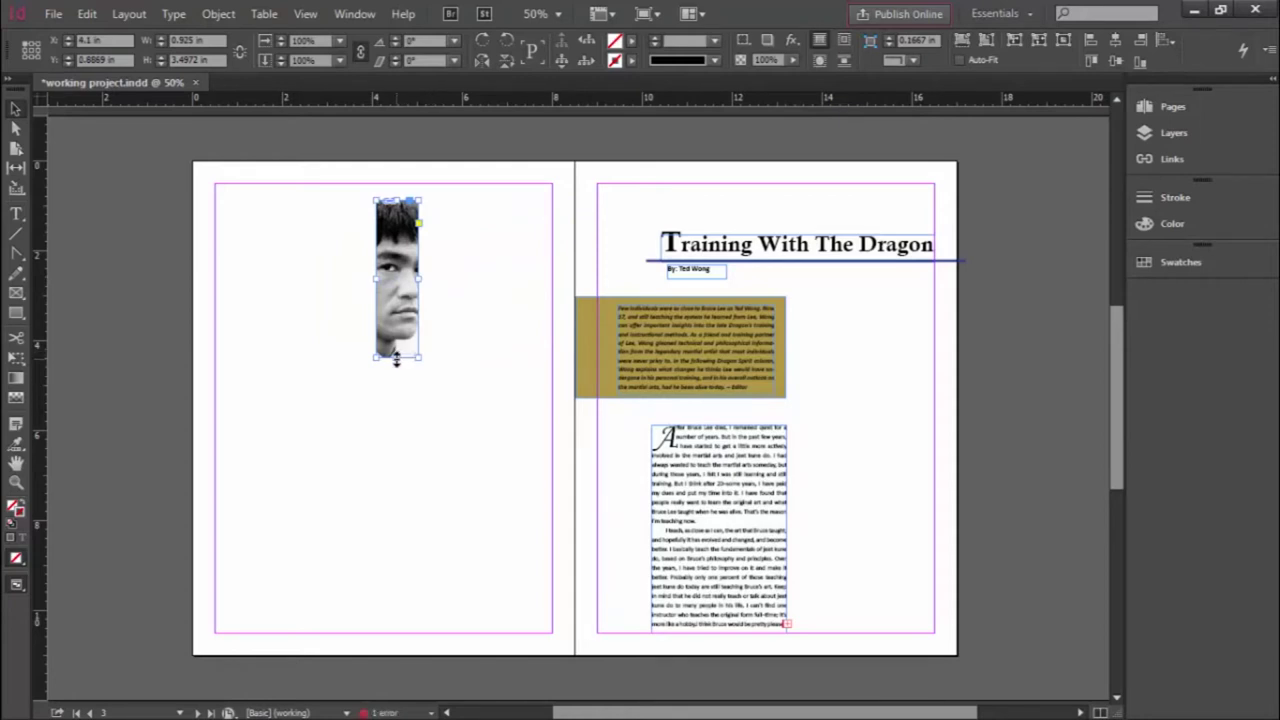
drag(397, 360, 511, 381)
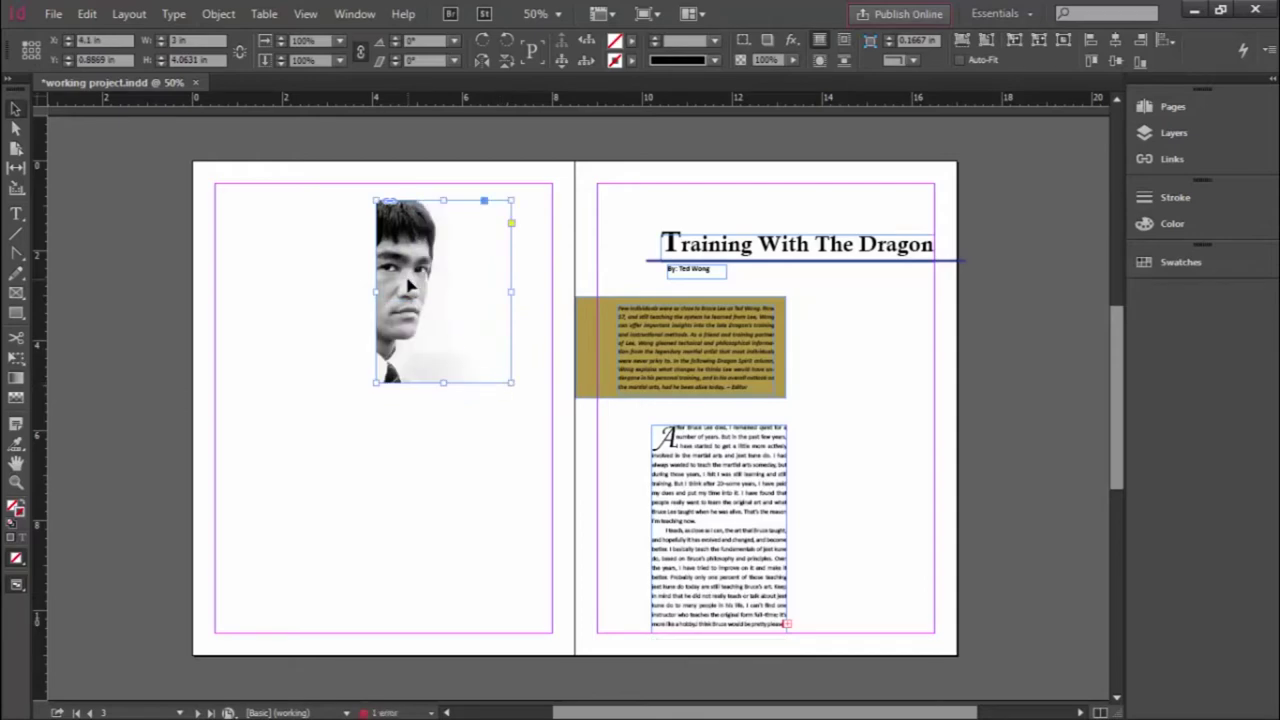
- Delete the cropped photo and re-place bruce_lee.jpg in a 6.77 × 4.21 in top-left frame
key(Delete)
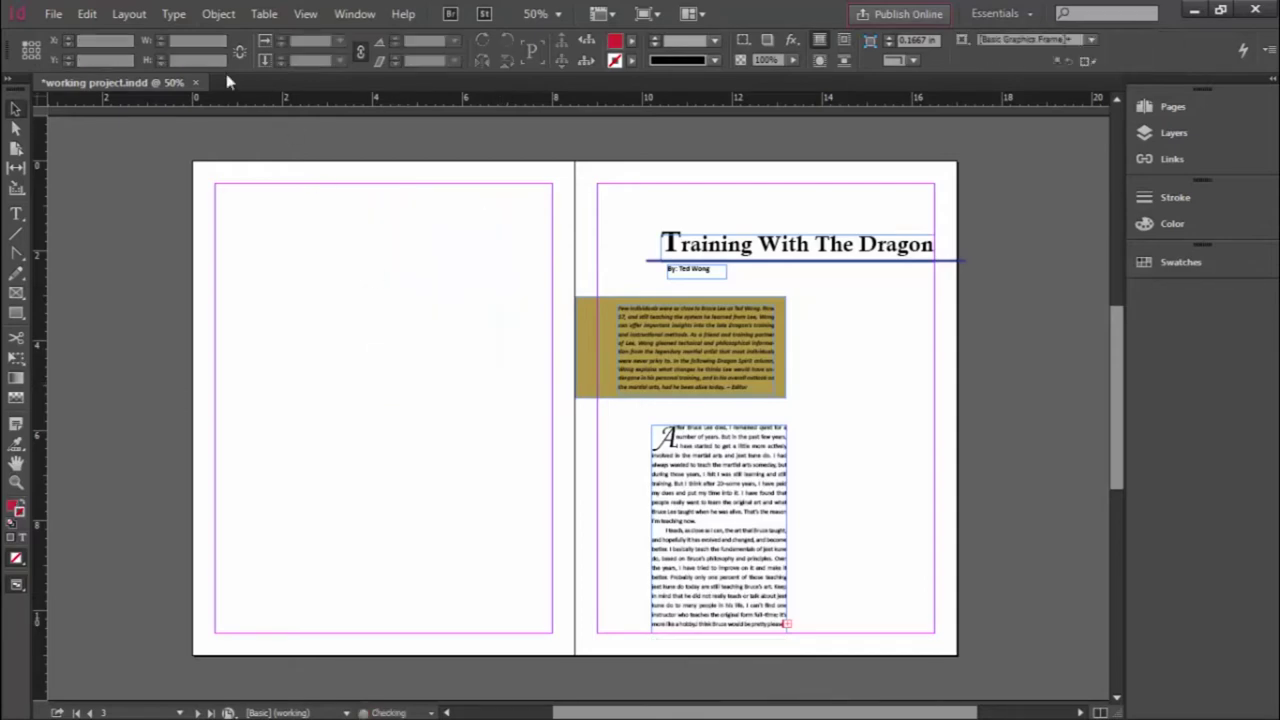
click(53, 13)
click(86, 277)
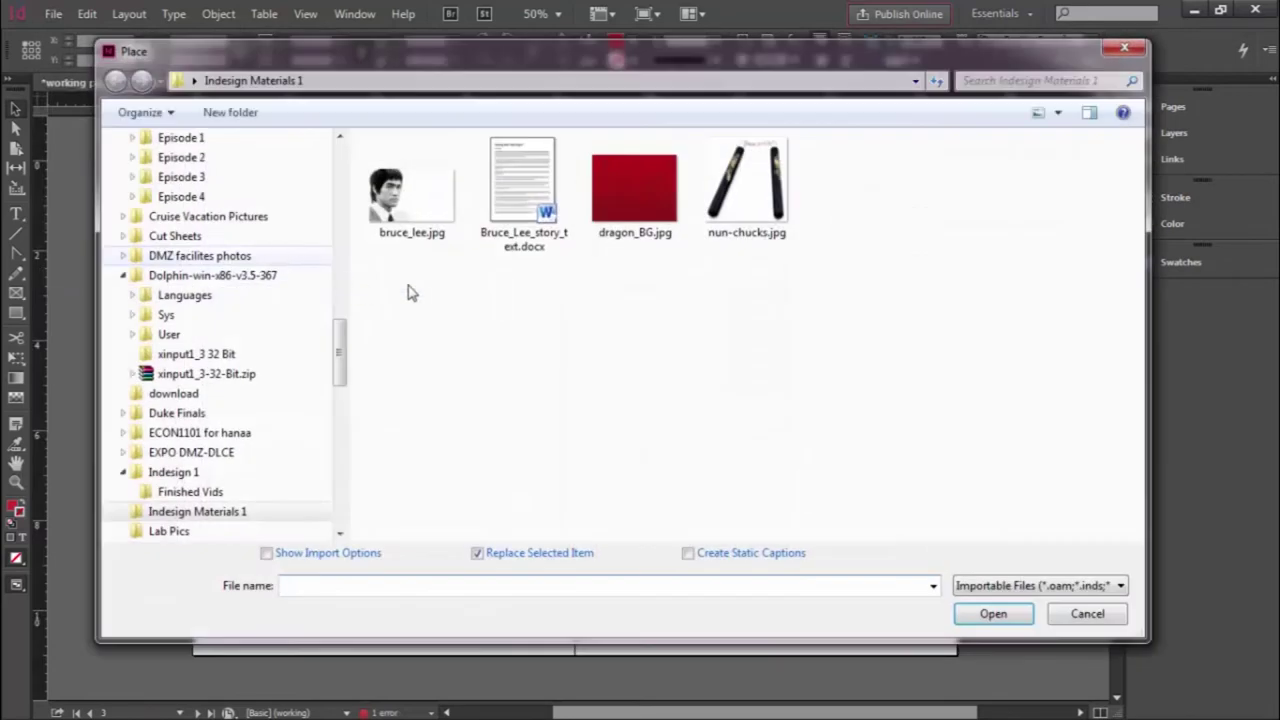
click(412, 200)
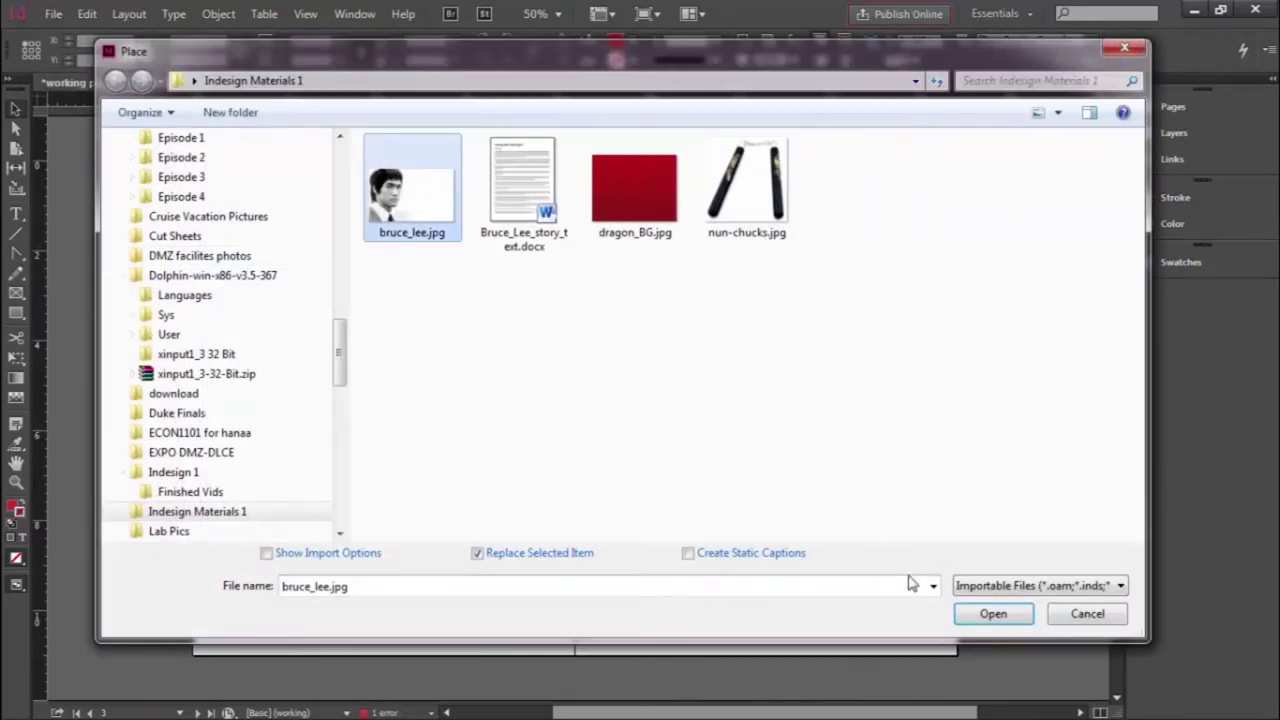
click(990, 613)
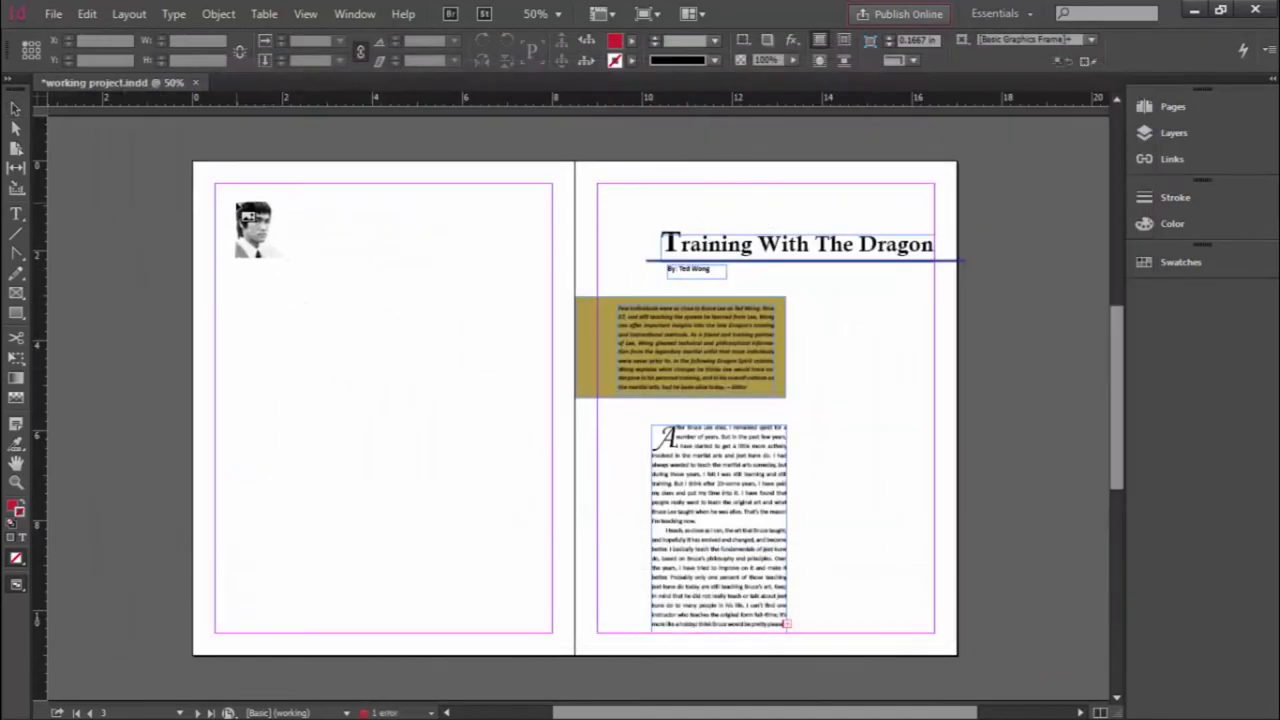
drag(235, 203, 534, 463)
drag(306, 274, 298, 268)
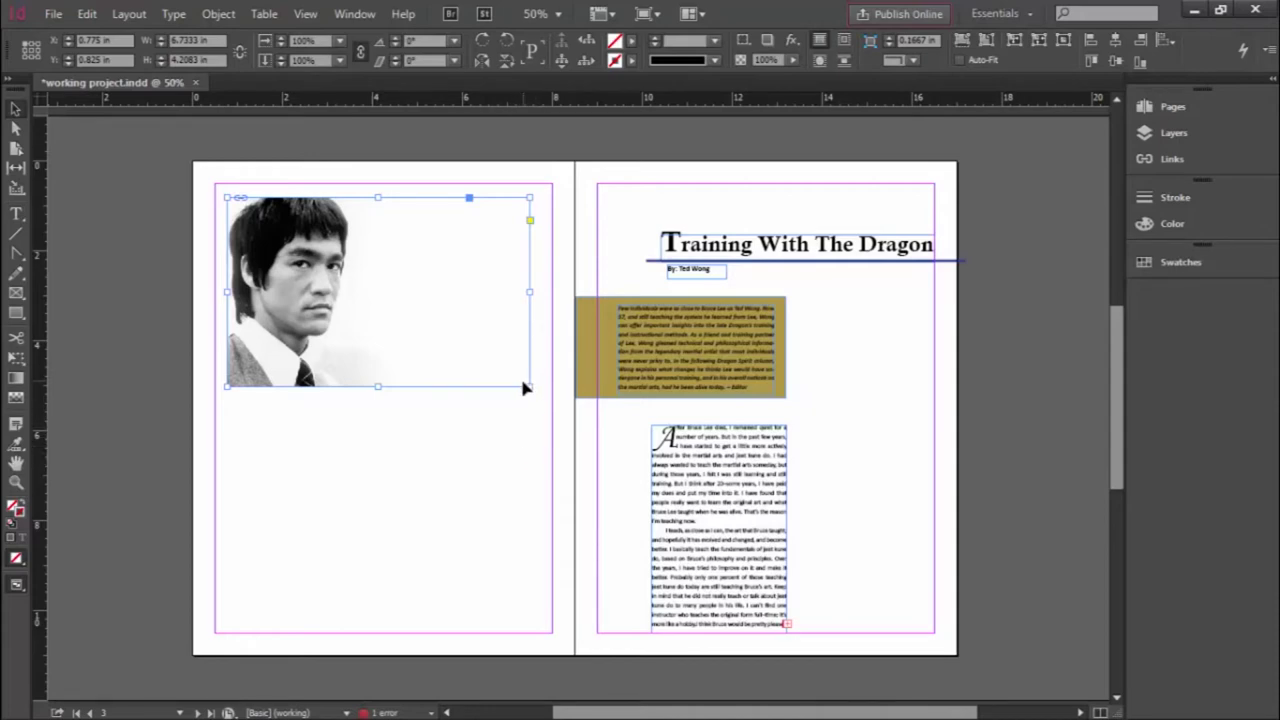
- Experiment with the frame handles, ending with a 13.11 × 4.58 in frame across the spread
drag(528, 387, 377, 284)
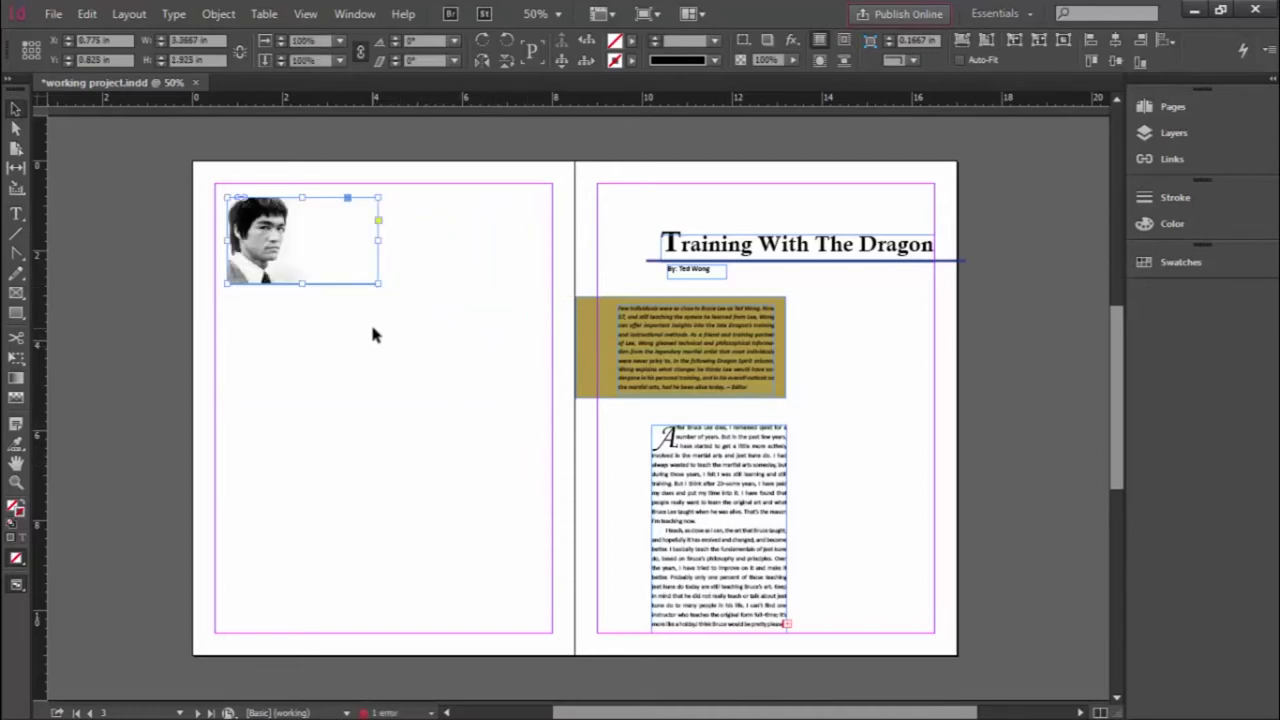
drag(378, 282, 814, 583)
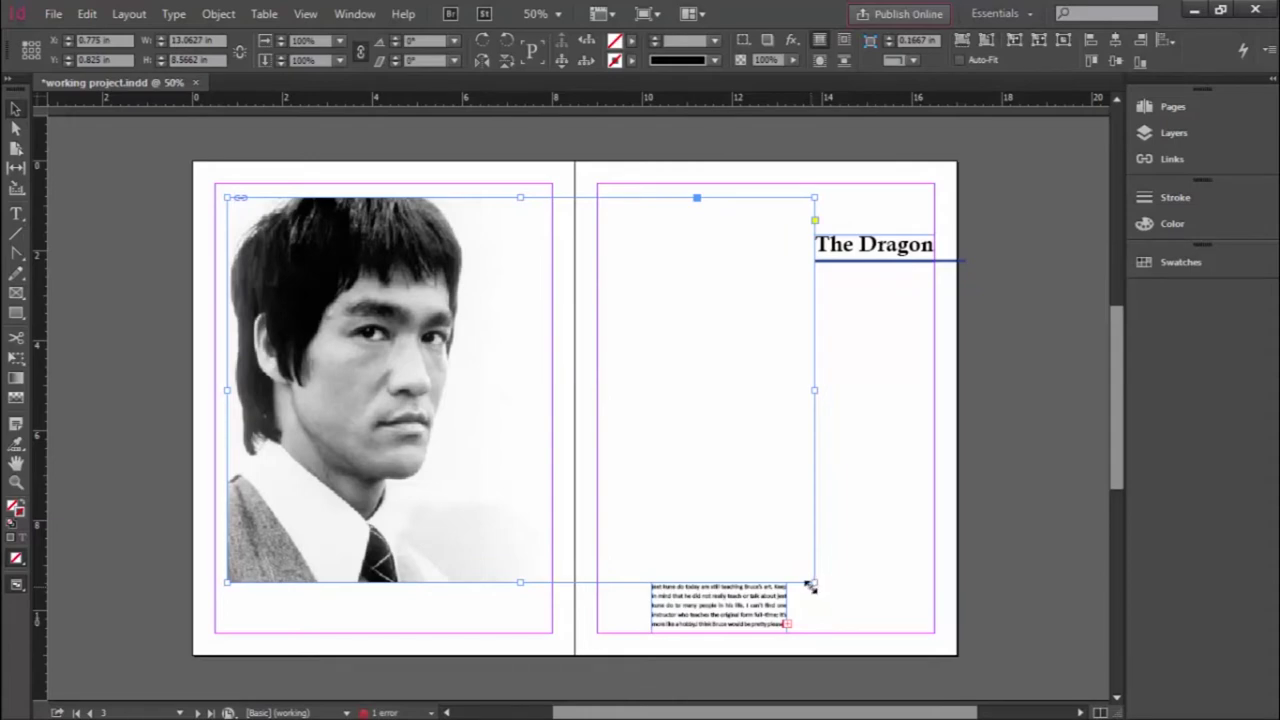
drag(814, 583, 367, 590)
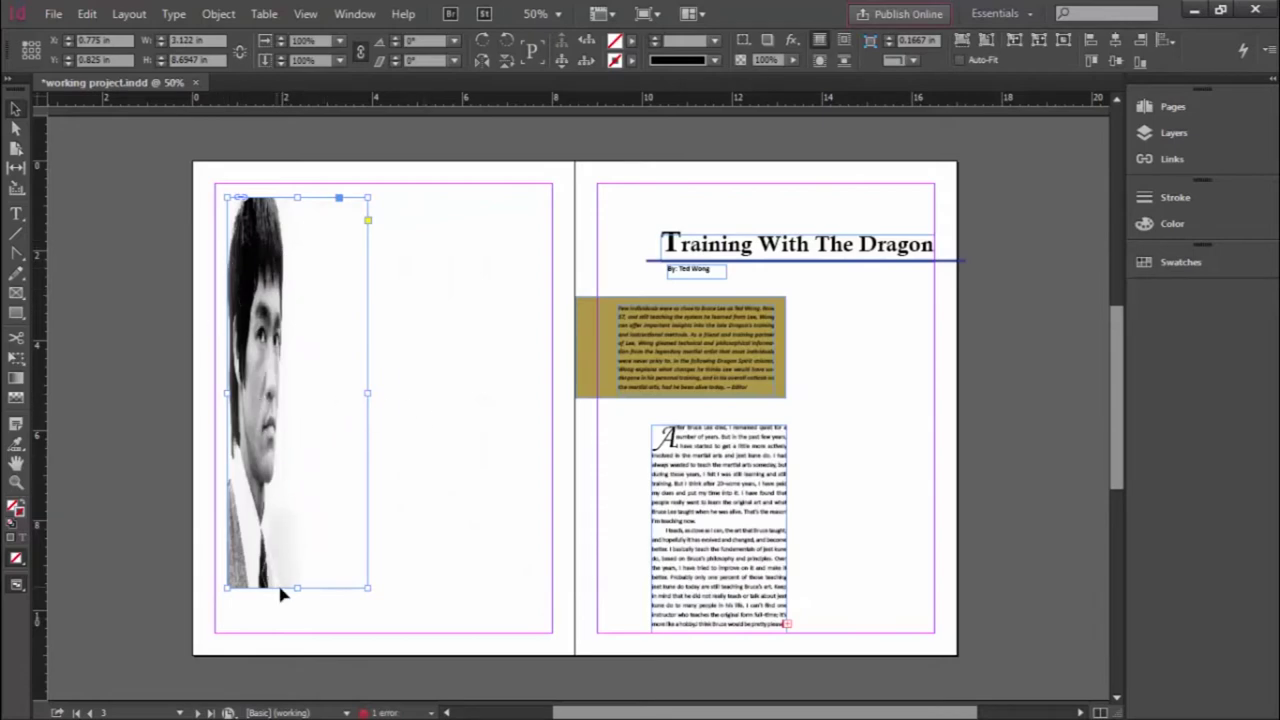
drag(297, 588, 322, 278)
drag(370, 240, 816, 240)
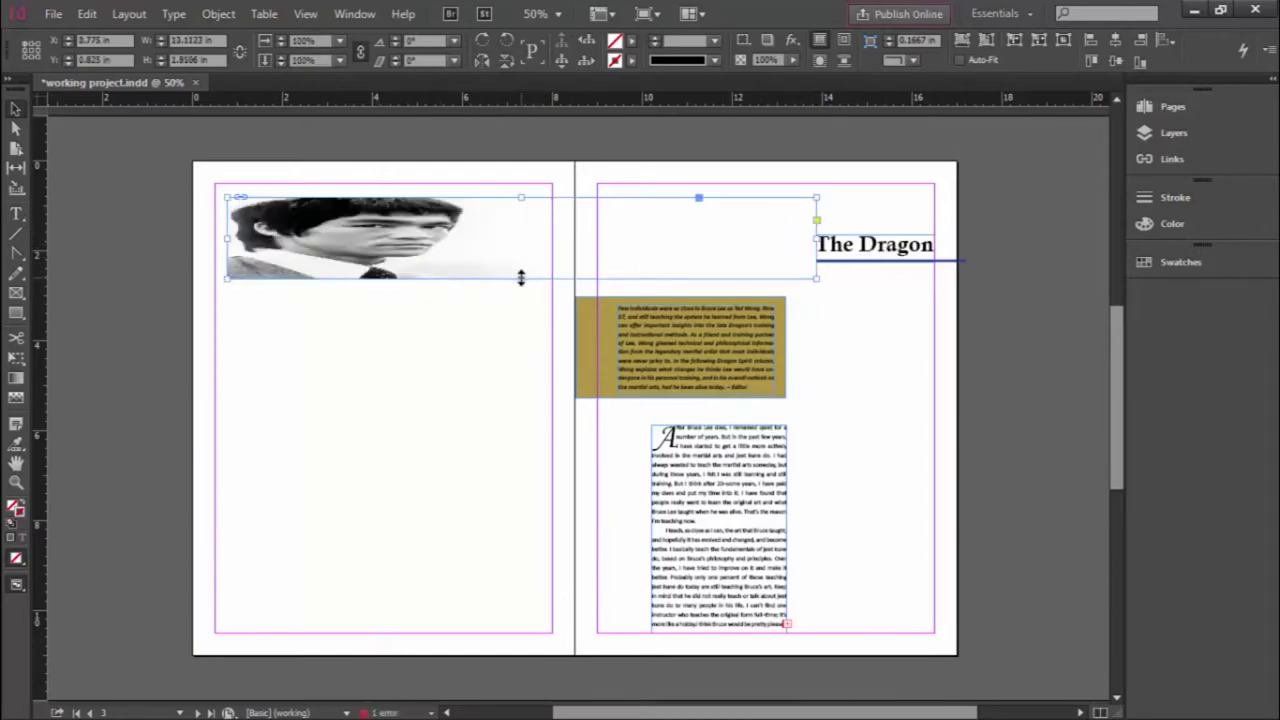
drag(521, 278, 520, 403)
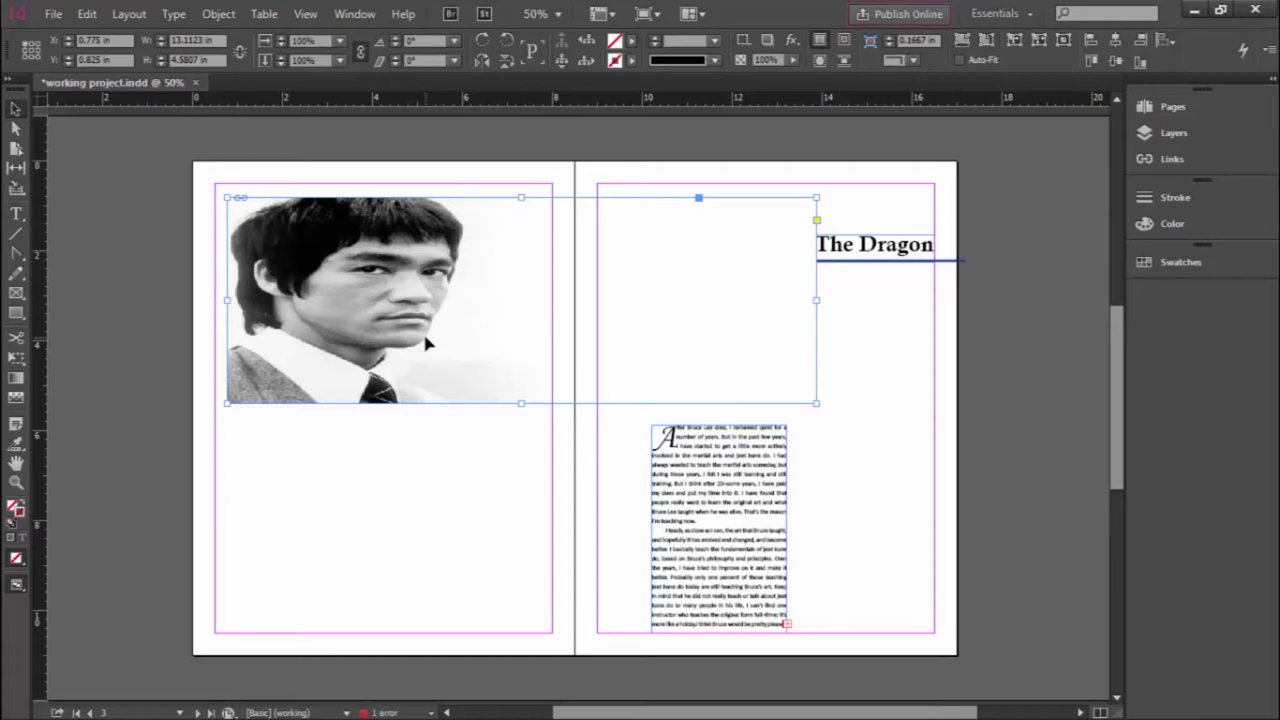
- Delete the stretched frame and re-place bruce_lee.jpg at full size on the left page
key(Delete)
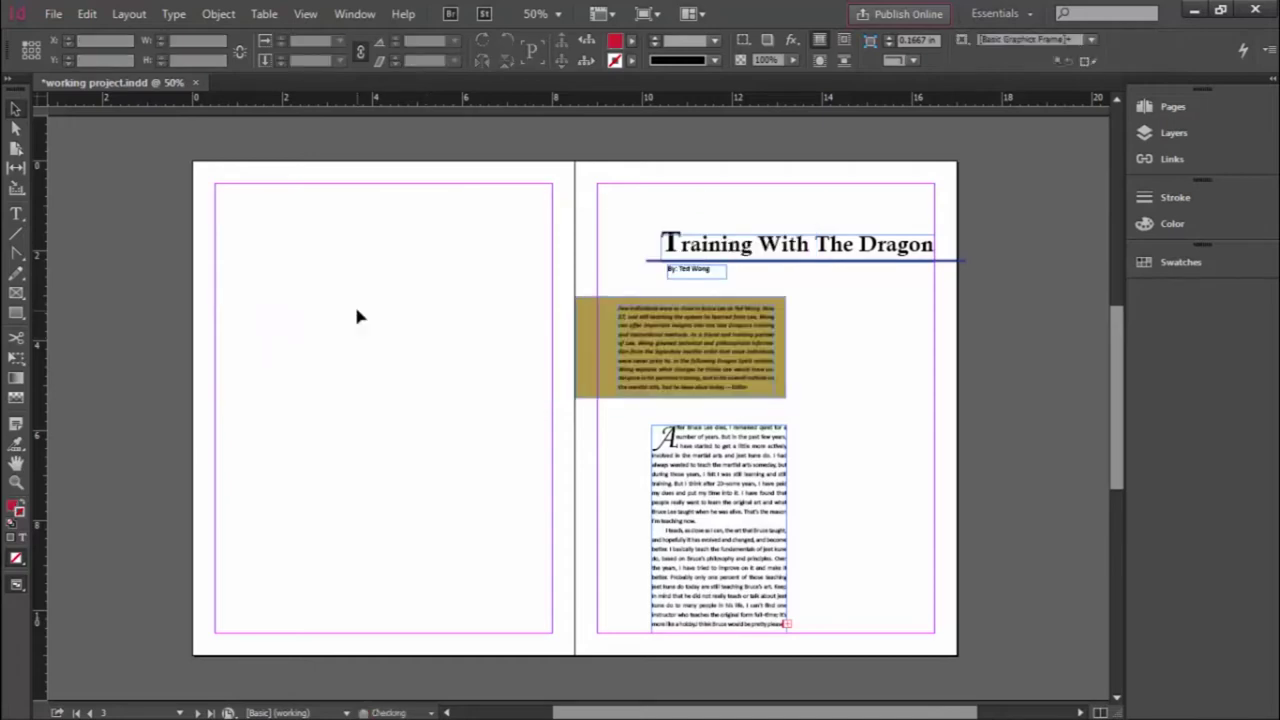
click(53, 14)
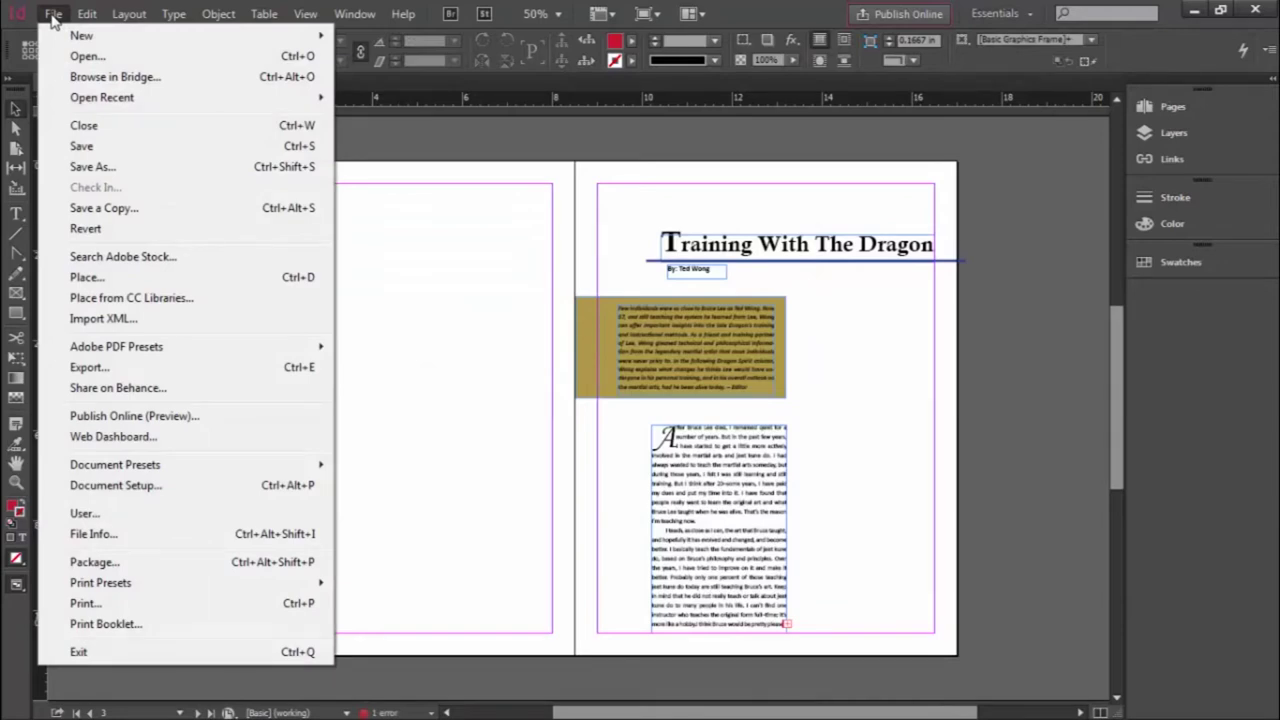
click(84, 277)
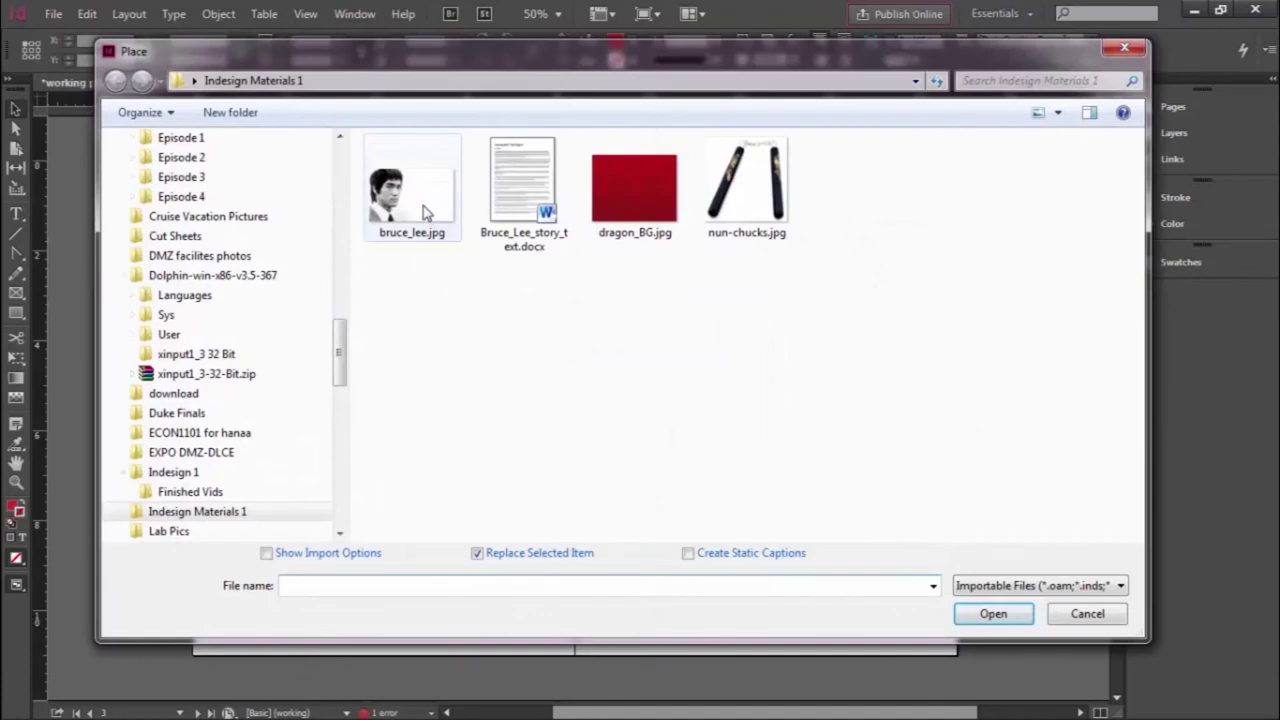
click(448, 220)
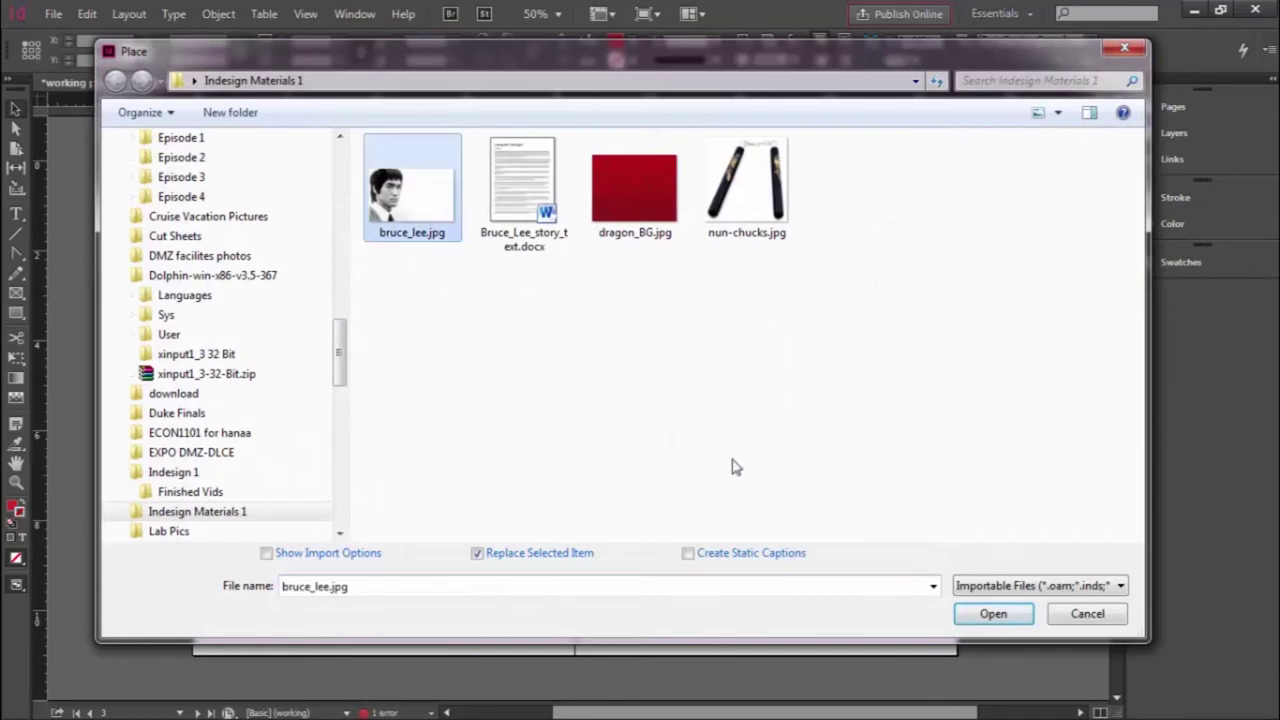
click(993, 614)
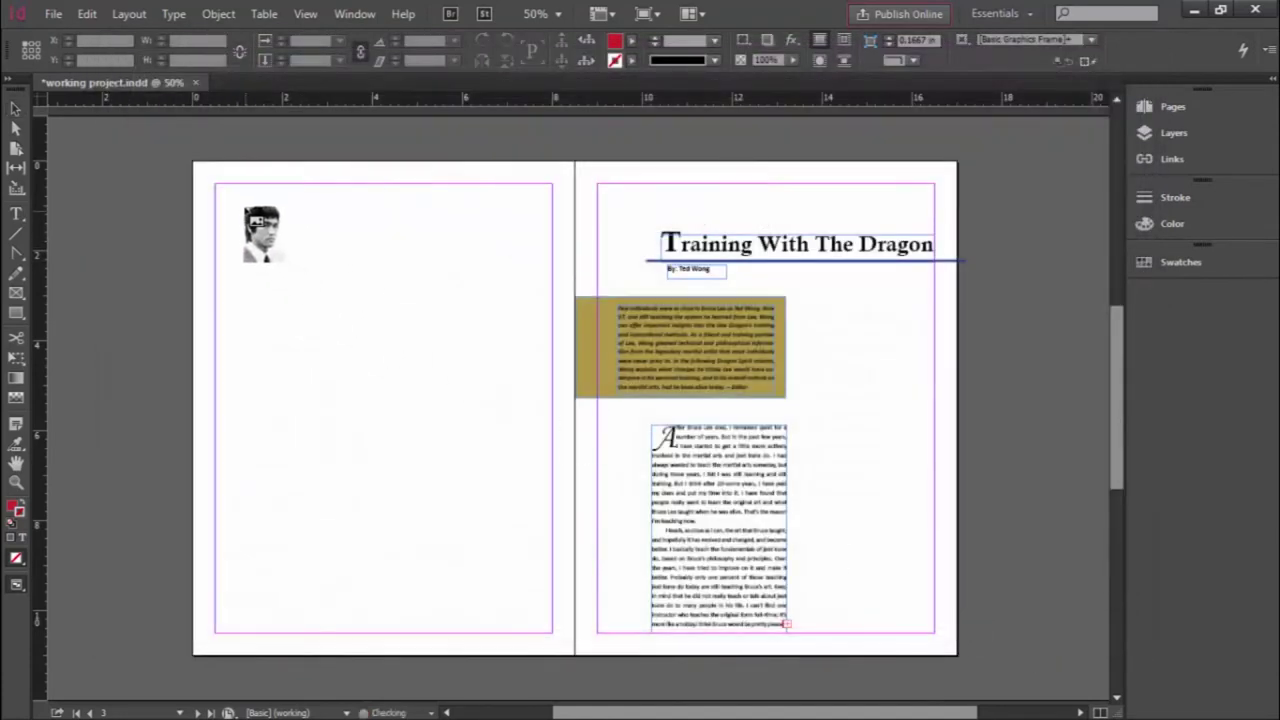
click(239, 205)
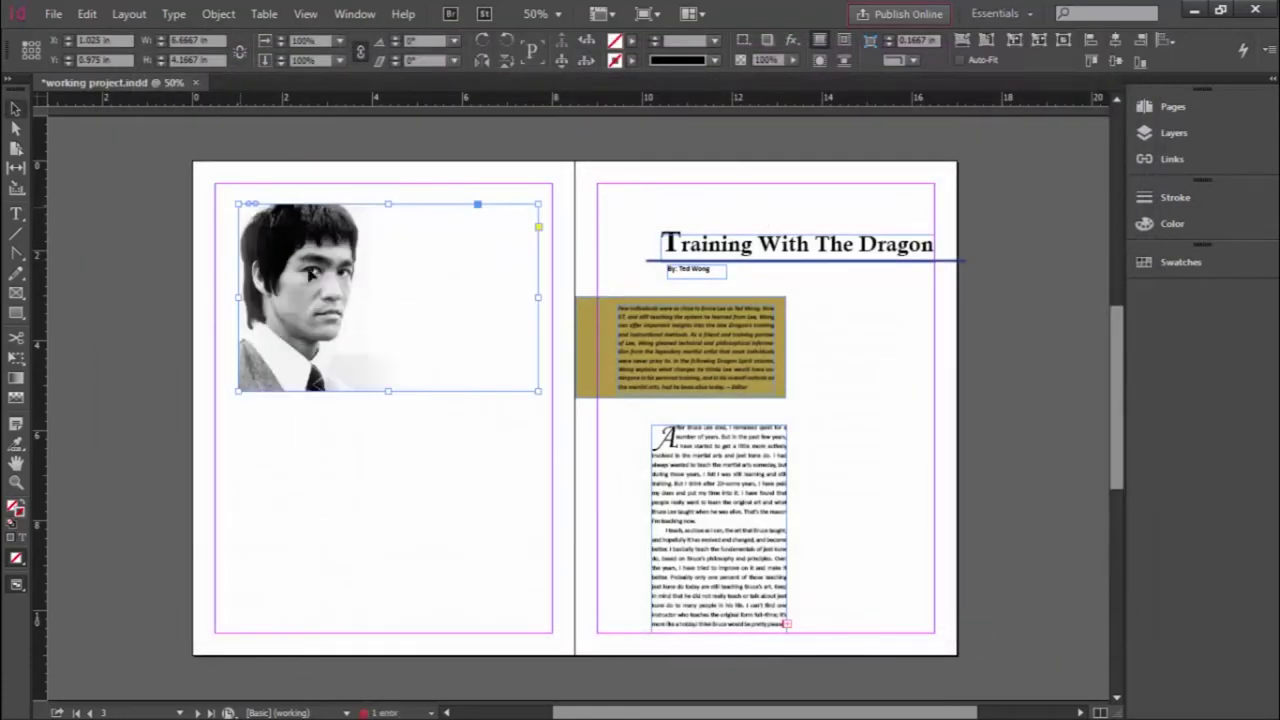
- Lower the photo slightly, then shrink and restore the frame to 6.6667 × 4.1667 in
drag(306, 275, 301, 291)
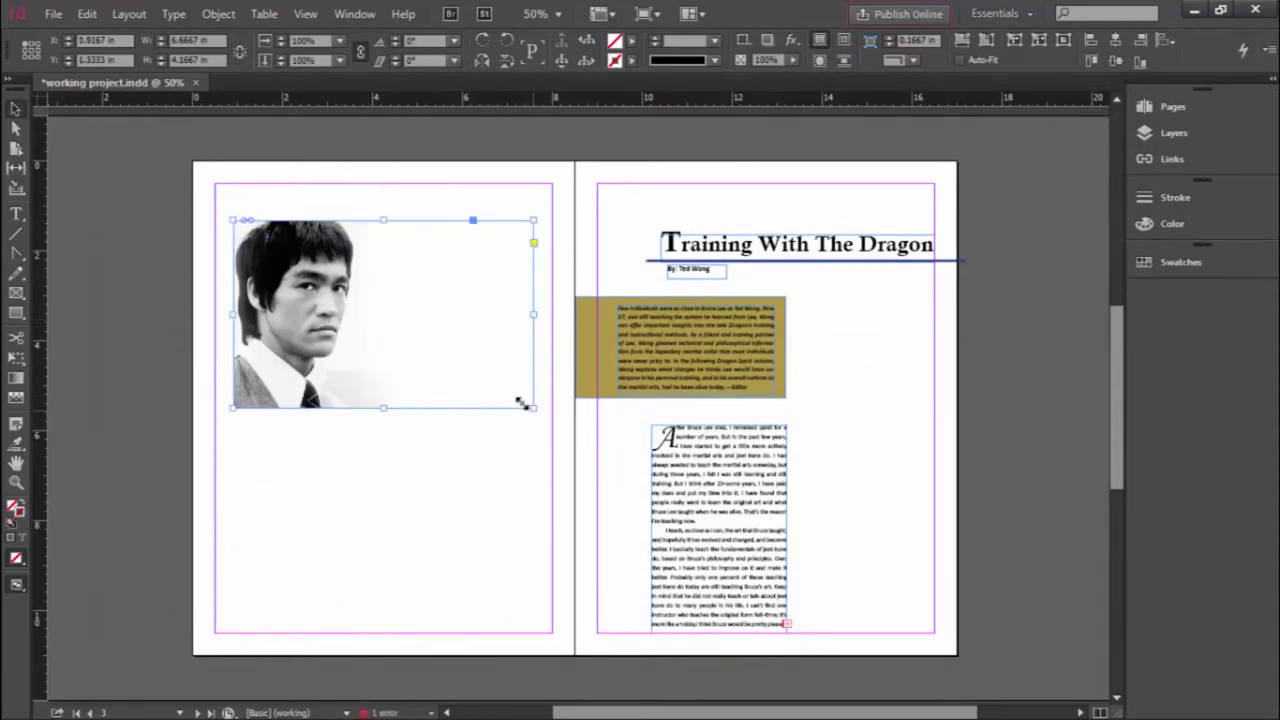
drag(502, 395, 350, 297)
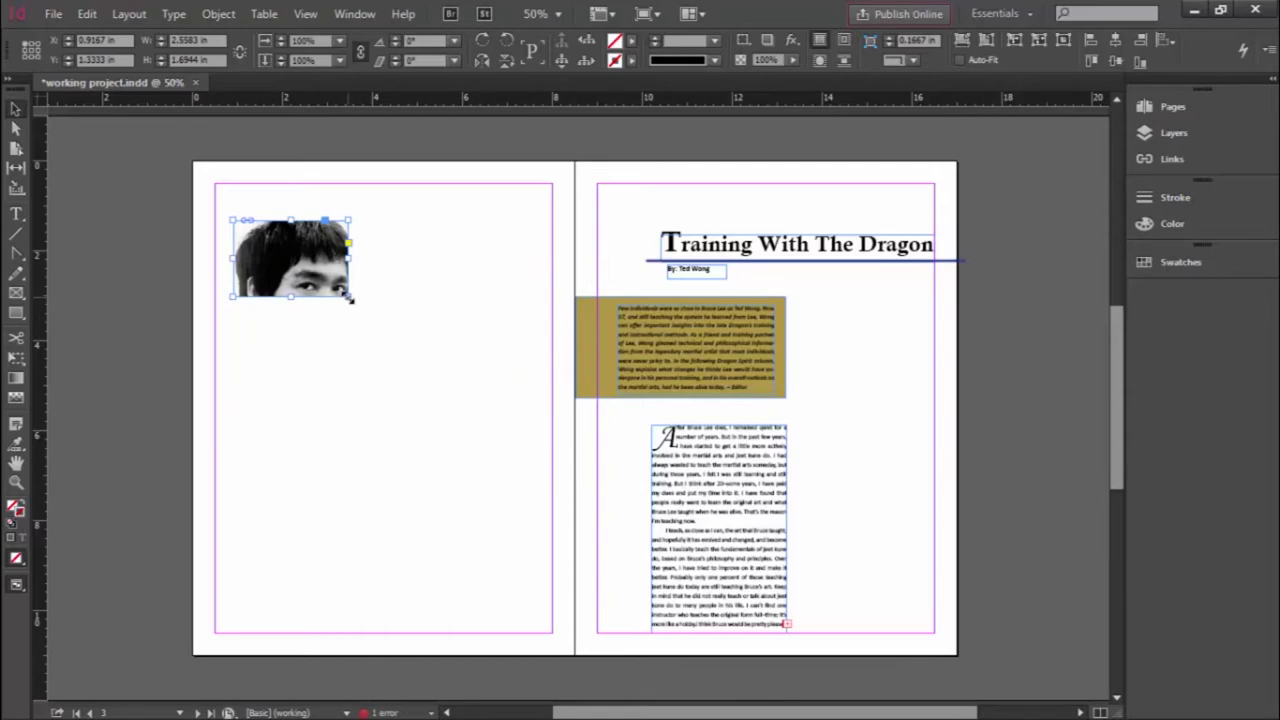
drag(350, 299, 534, 408)
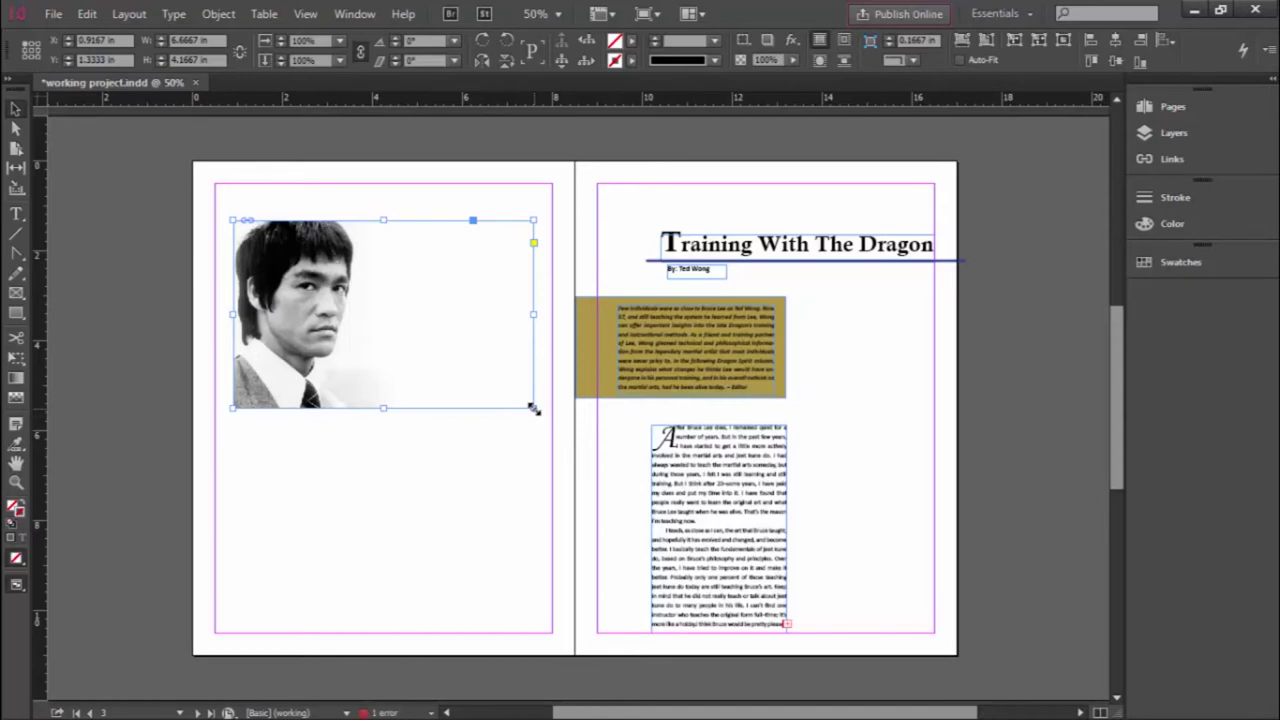
- Scale the Bruce Lee photo proportionally from its corner to about 17.6 × 11 in
drag(533, 408, 838, 675)
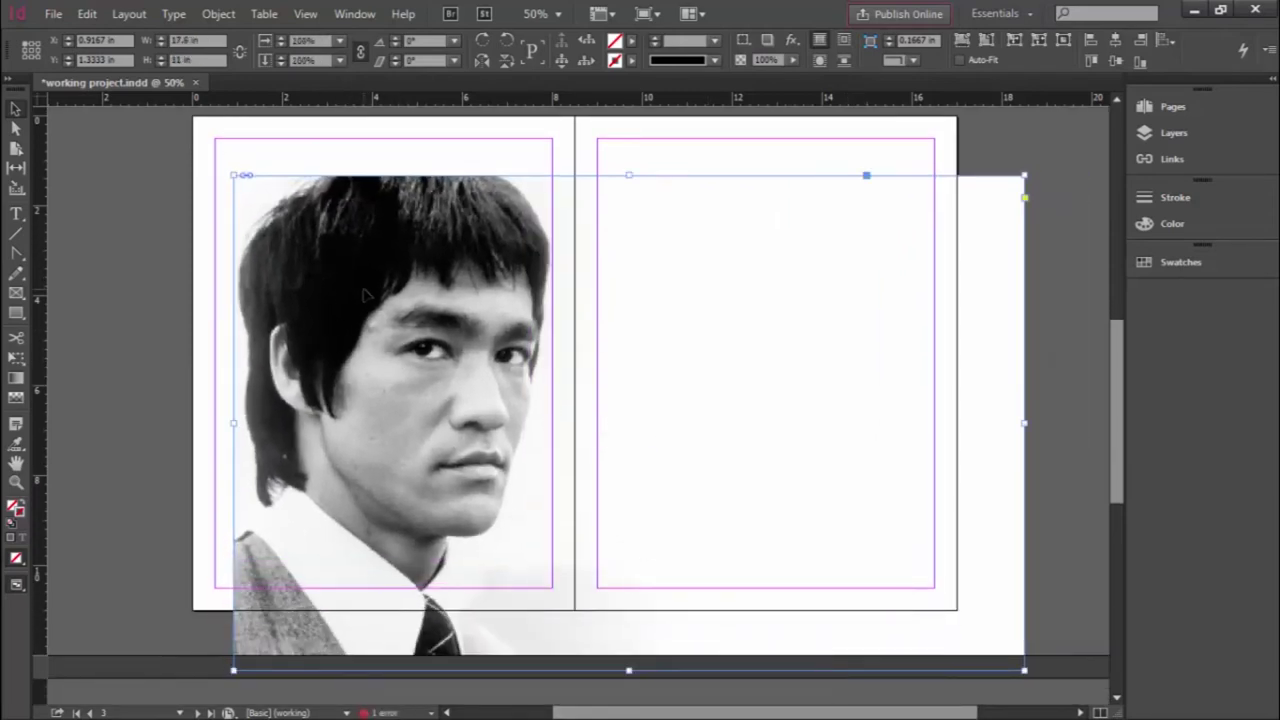
- Move the enlarged photo to the spread's top-left and nudge it to about −0.1111, −0.0972 in
drag(364, 290, 318, 230)
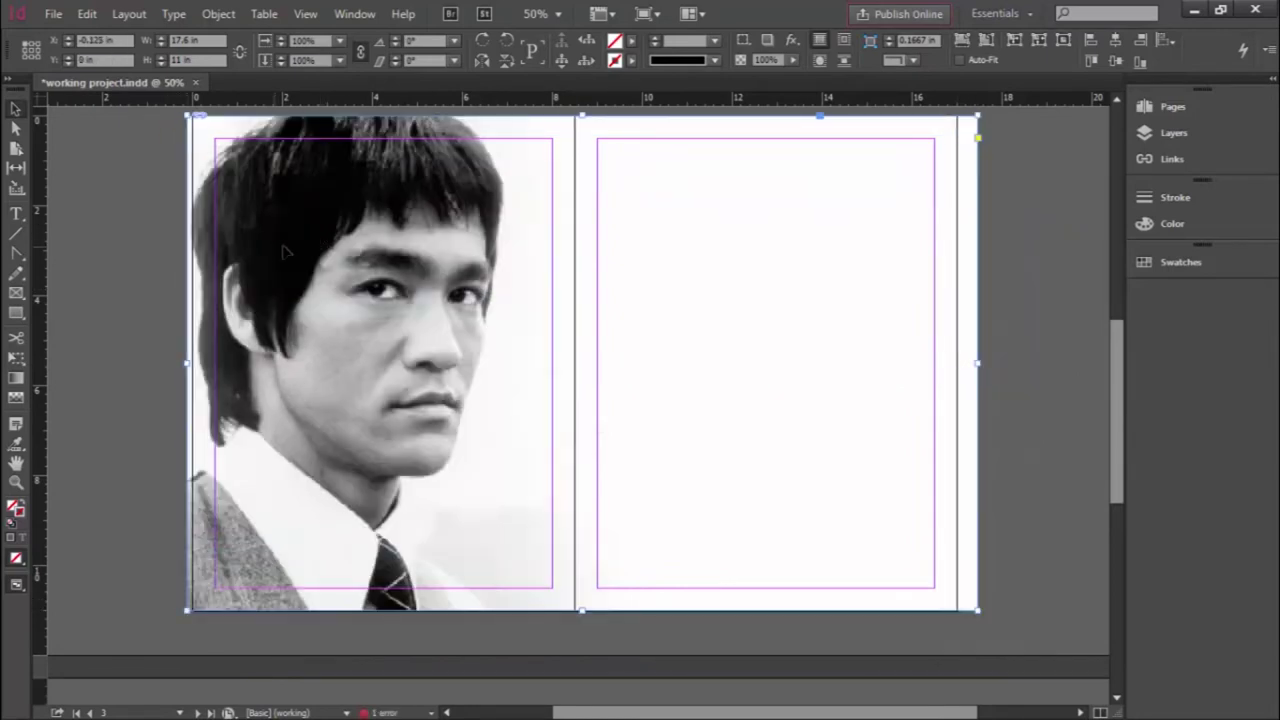
scroll(675, 321, up, 2)
scroll(800, 350, down, 4)
scroll(880, 360, up, 3)
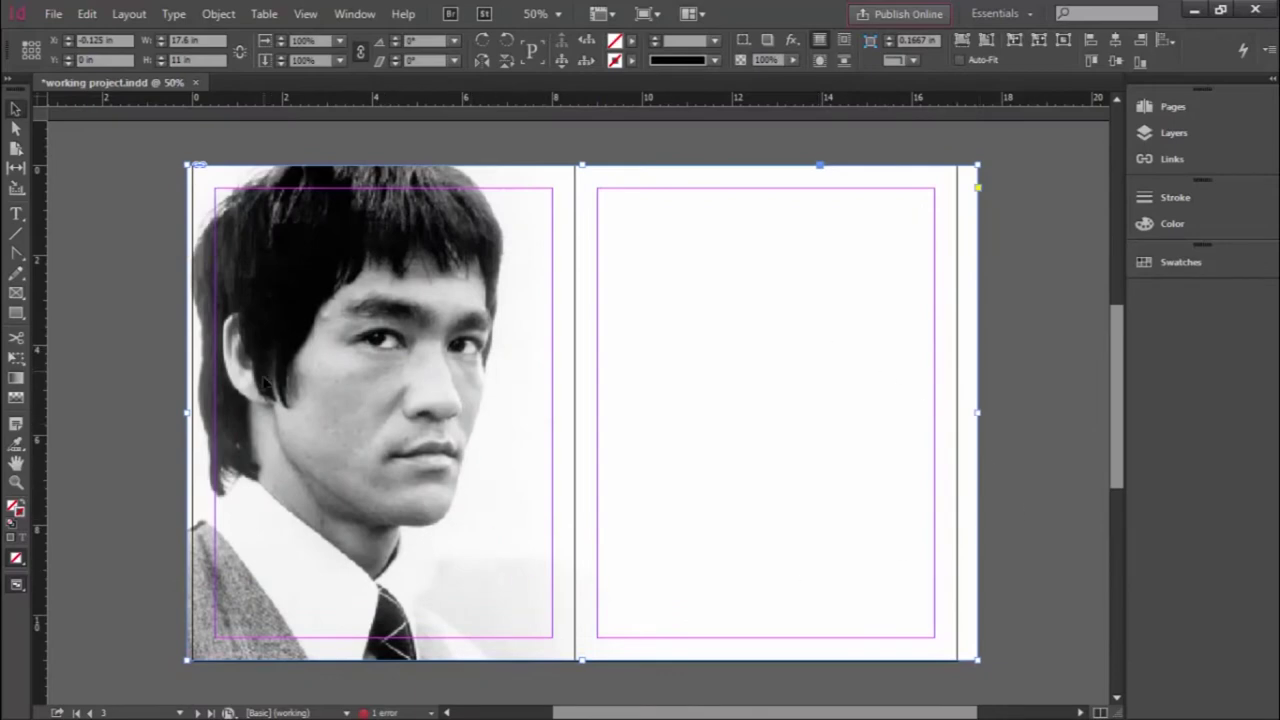
drag(268, 381, 263, 386)
key(Up)
key(Up)
key(Up)
key(Up)
key(Up)
key(Up)
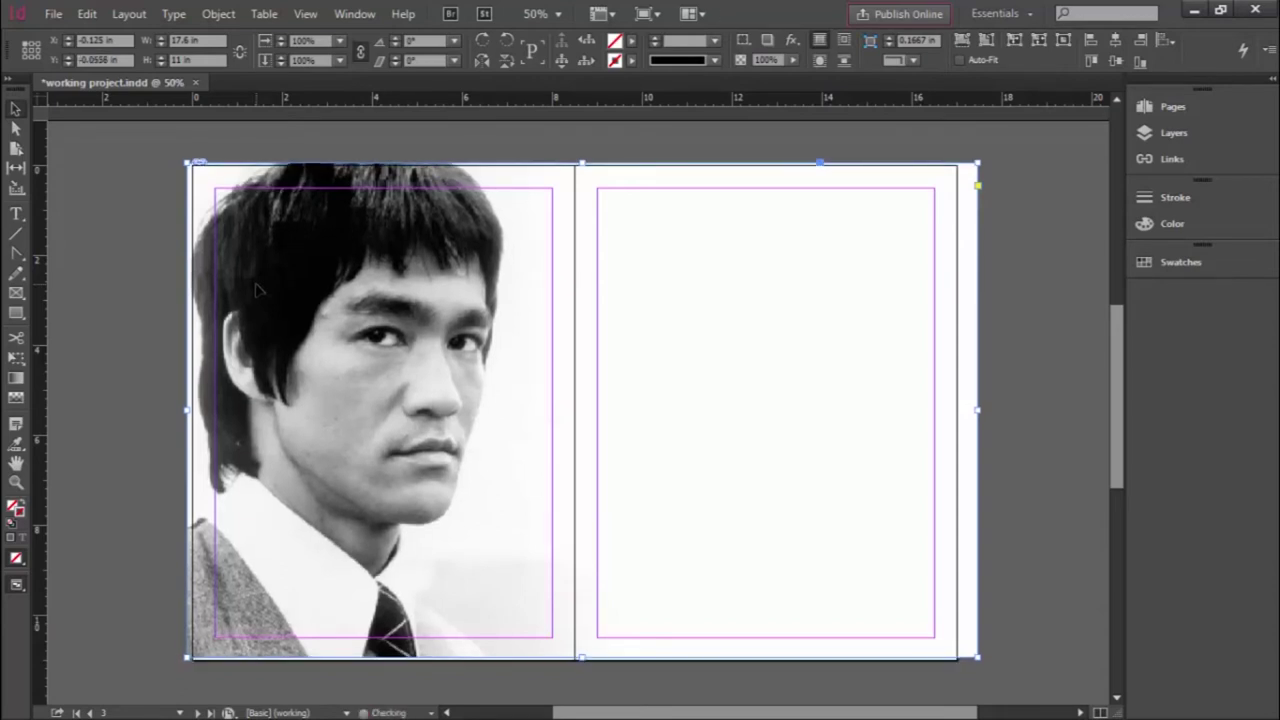
key(Up)
key(Right)
key(Right)
key(Left)
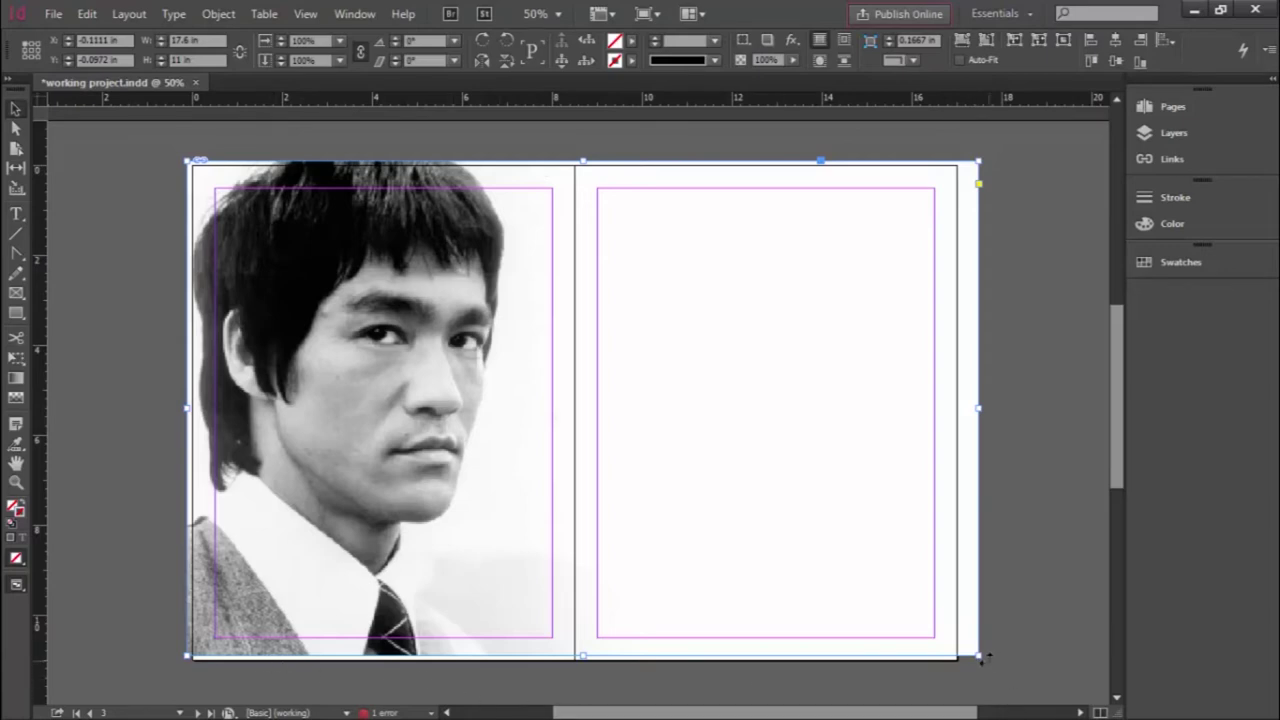
- Enlarge the photo to 11.275 in tall, then trim its right edge to 17.3111 in wide
drag(978, 657, 1000, 655)
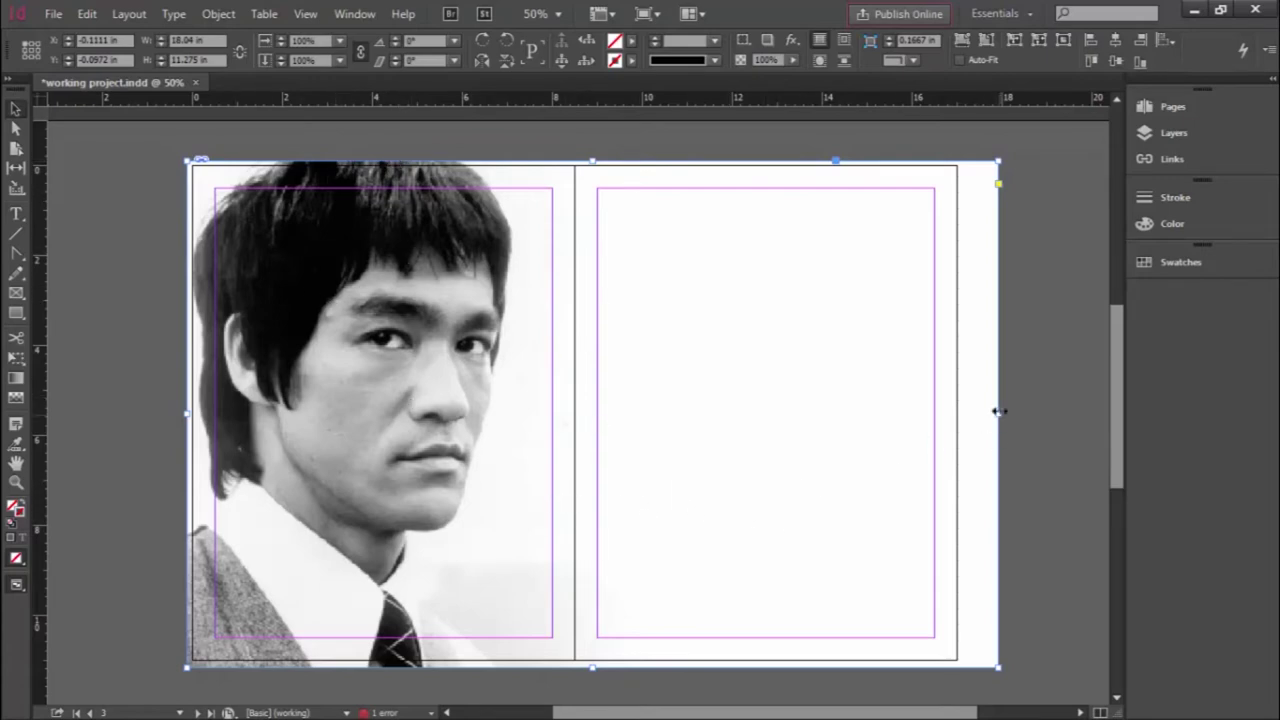
drag(1001, 413, 965, 418)
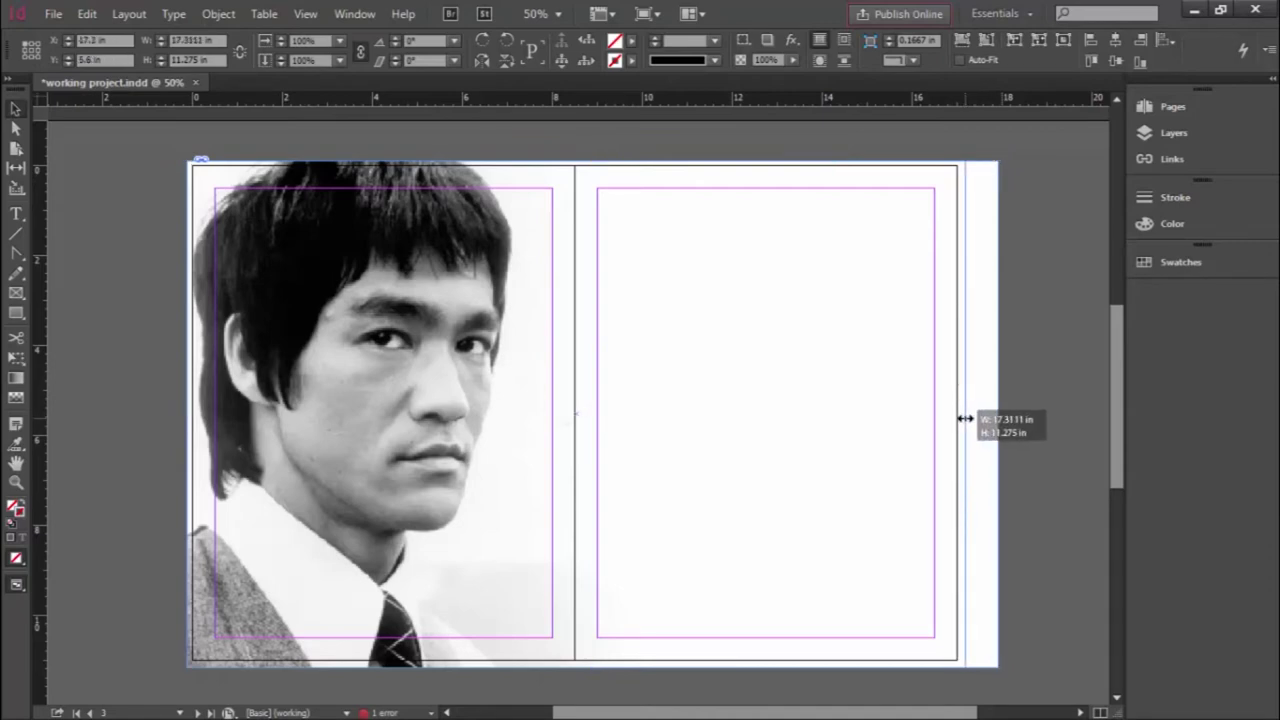
mouse_move(965, 418)
mouse_down()
mouse_move(996, 413)
mouse_move(965, 421)
mouse_up()
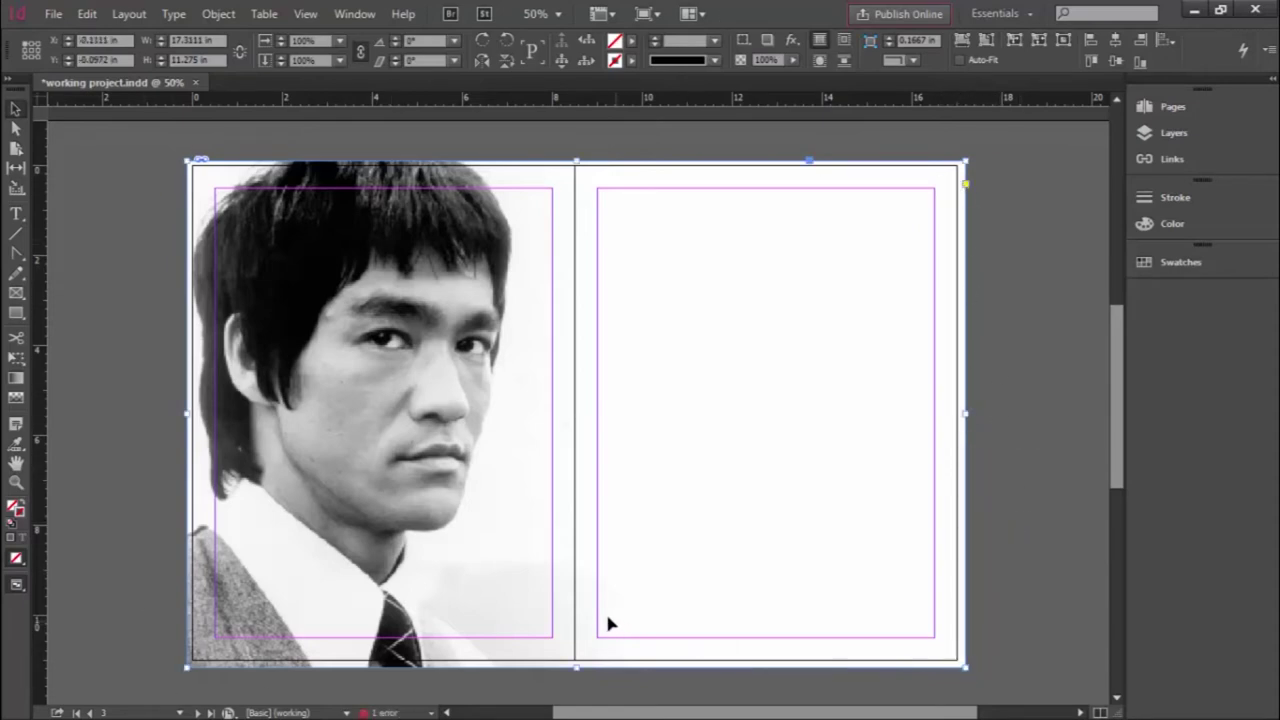
- Place dragon_BG.jpg in a roughly 5.84 × 4.62 in frame near the right page's top
click(173, 392)
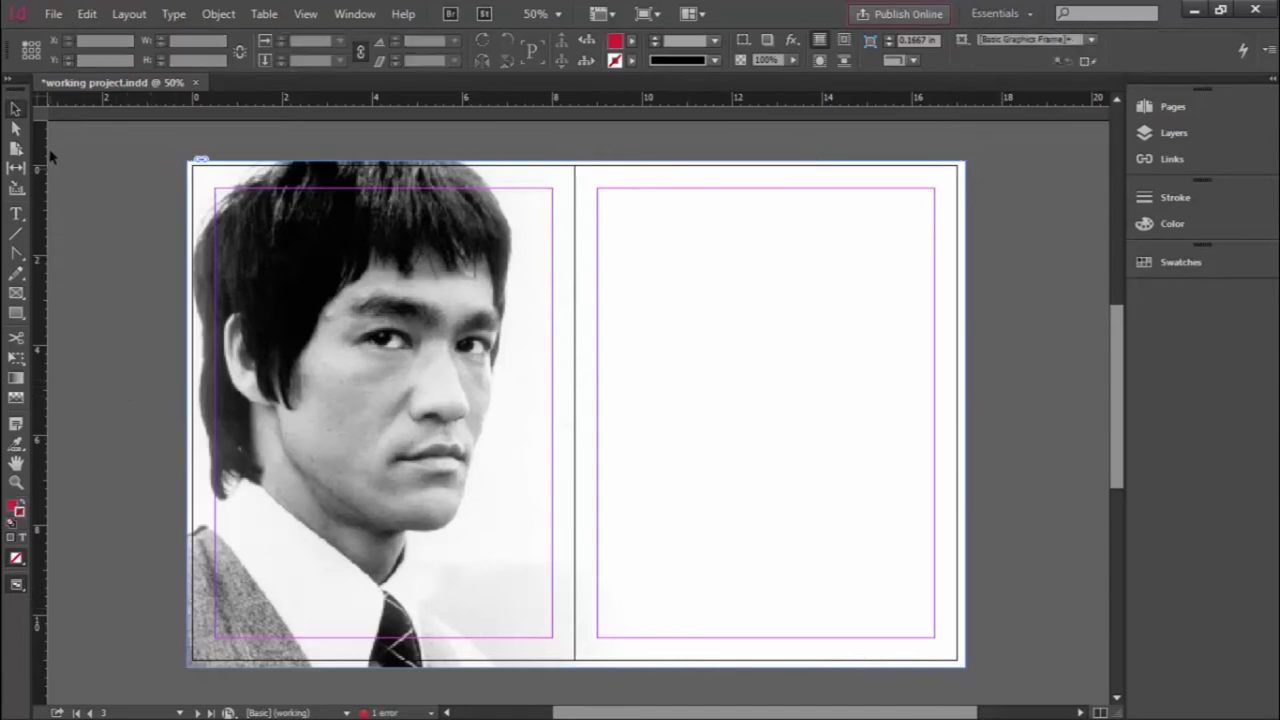
click(57, 14)
click(192, 278)
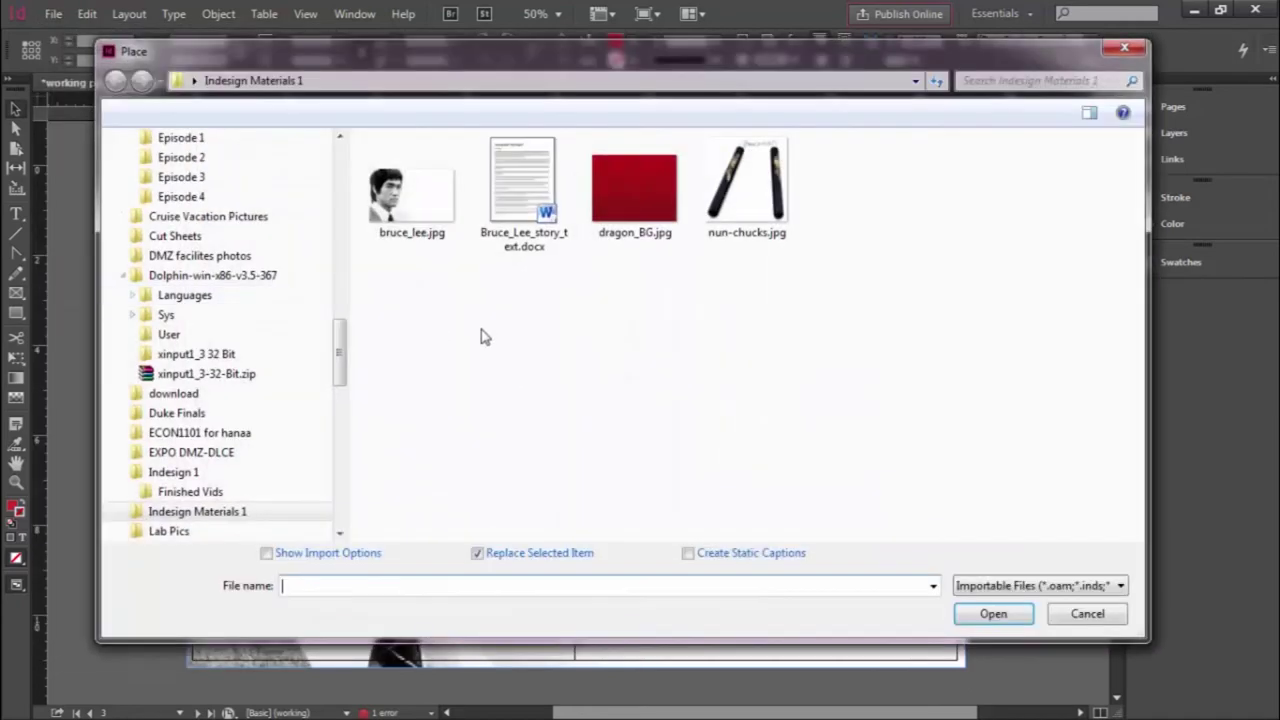
click(627, 182)
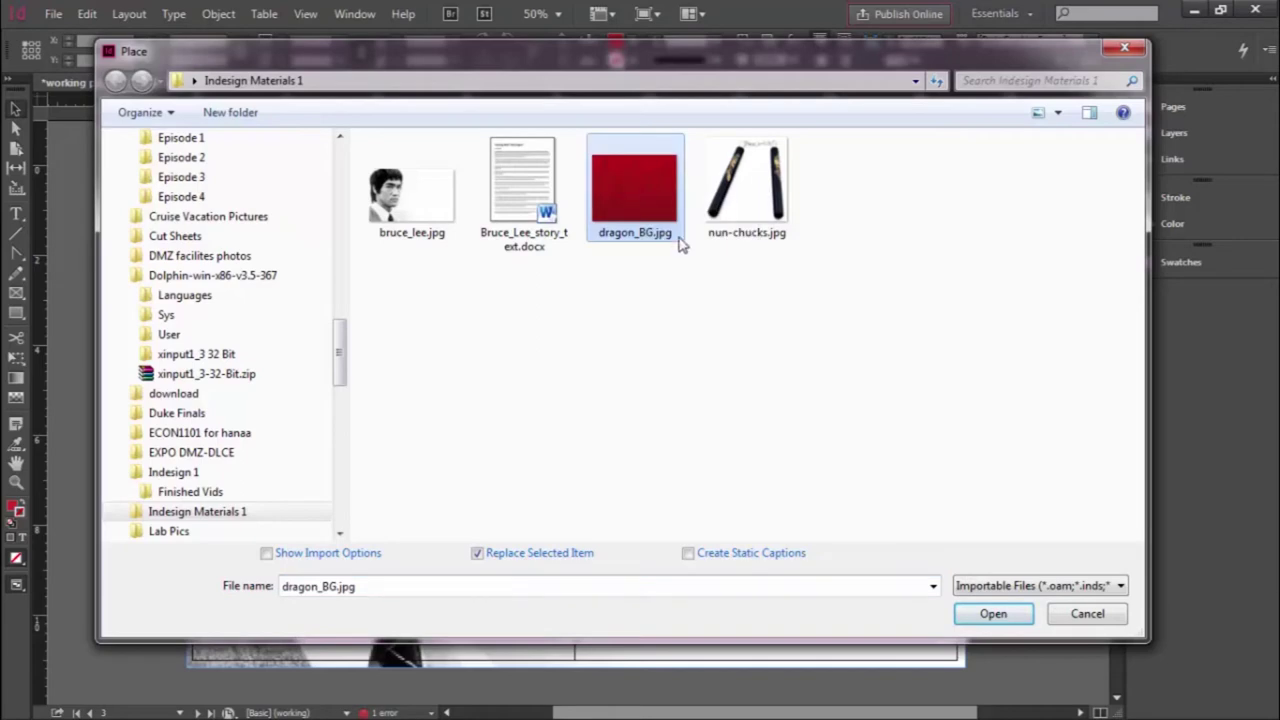
click(993, 614)
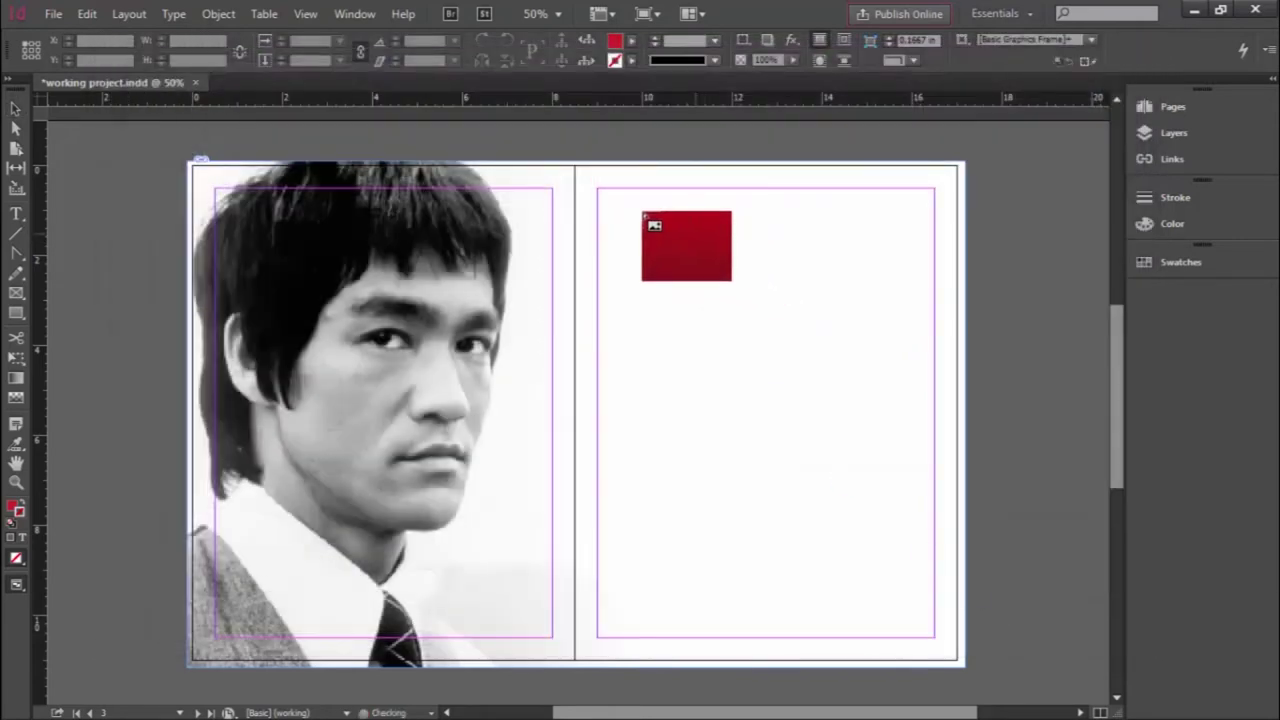
drag(641, 233, 890, 446)
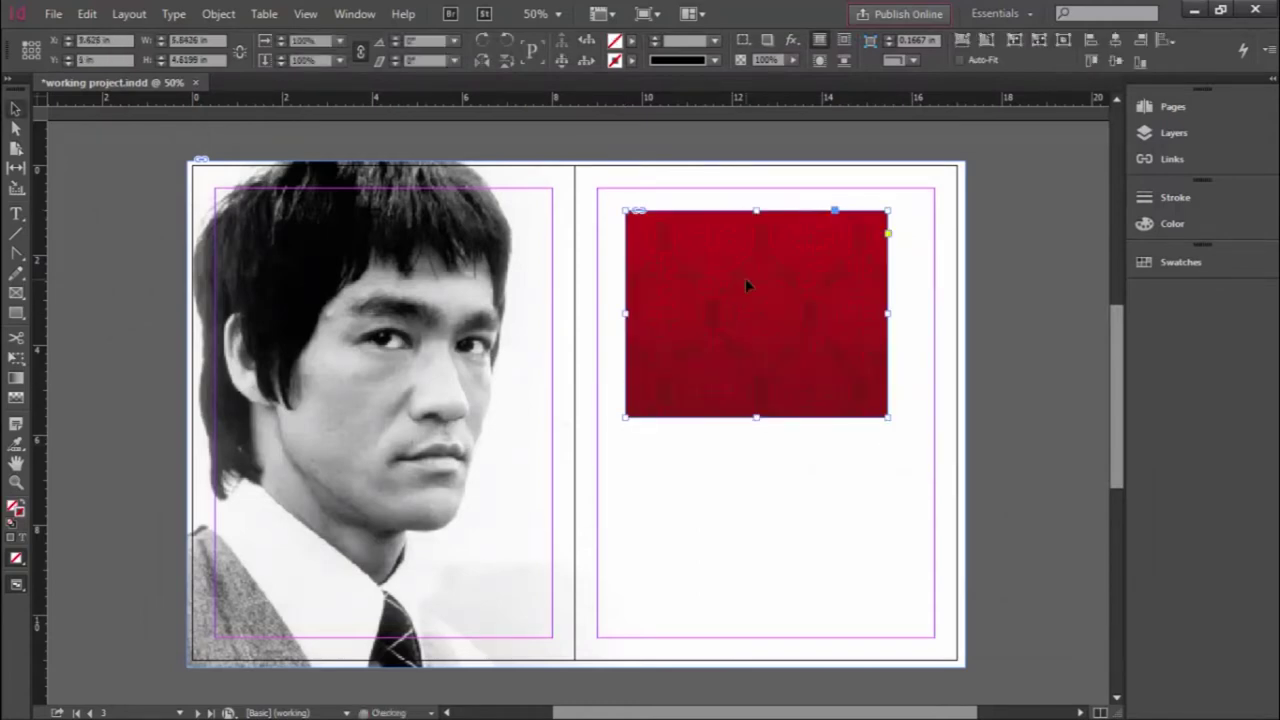
- Move and resize the dragon_BG frame on the right page, undoing the last two enlargements
click(15, 111)
mouse_move(732, 284)
mouse_down()
mouse_move(751, 322)
mouse_move(717, 294)
mouse_up()
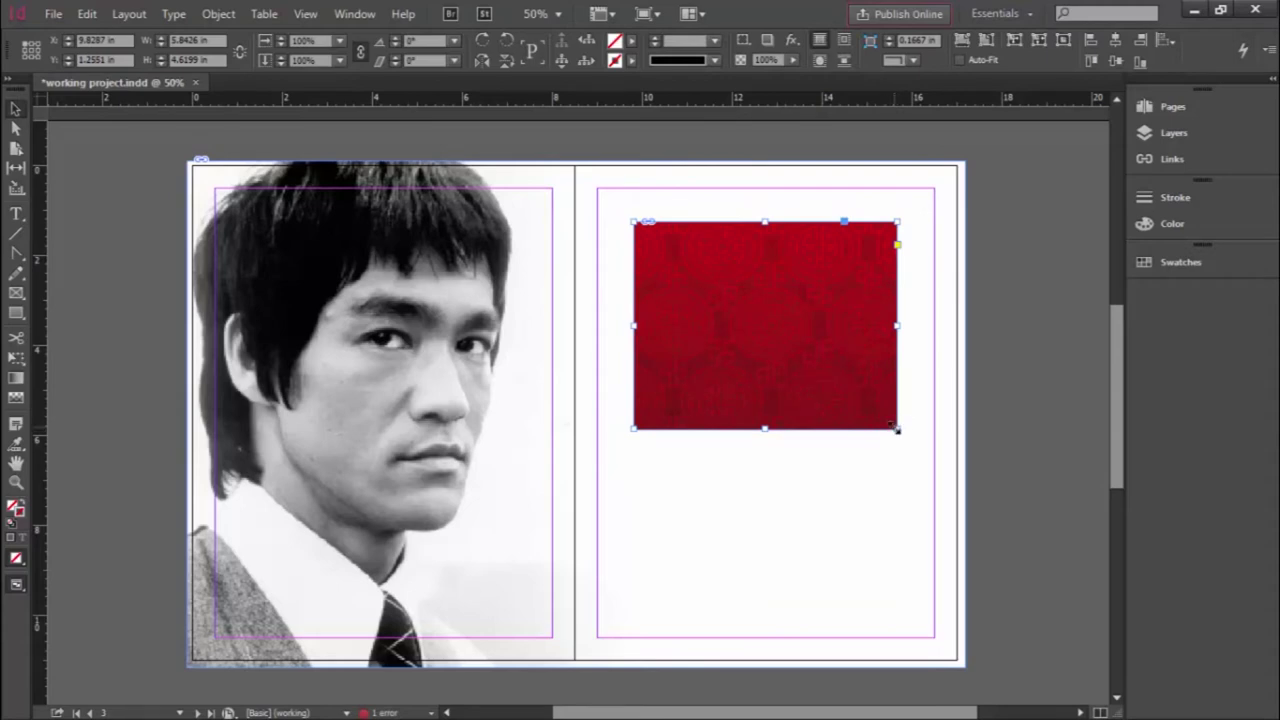
drag(897, 429, 806, 375)
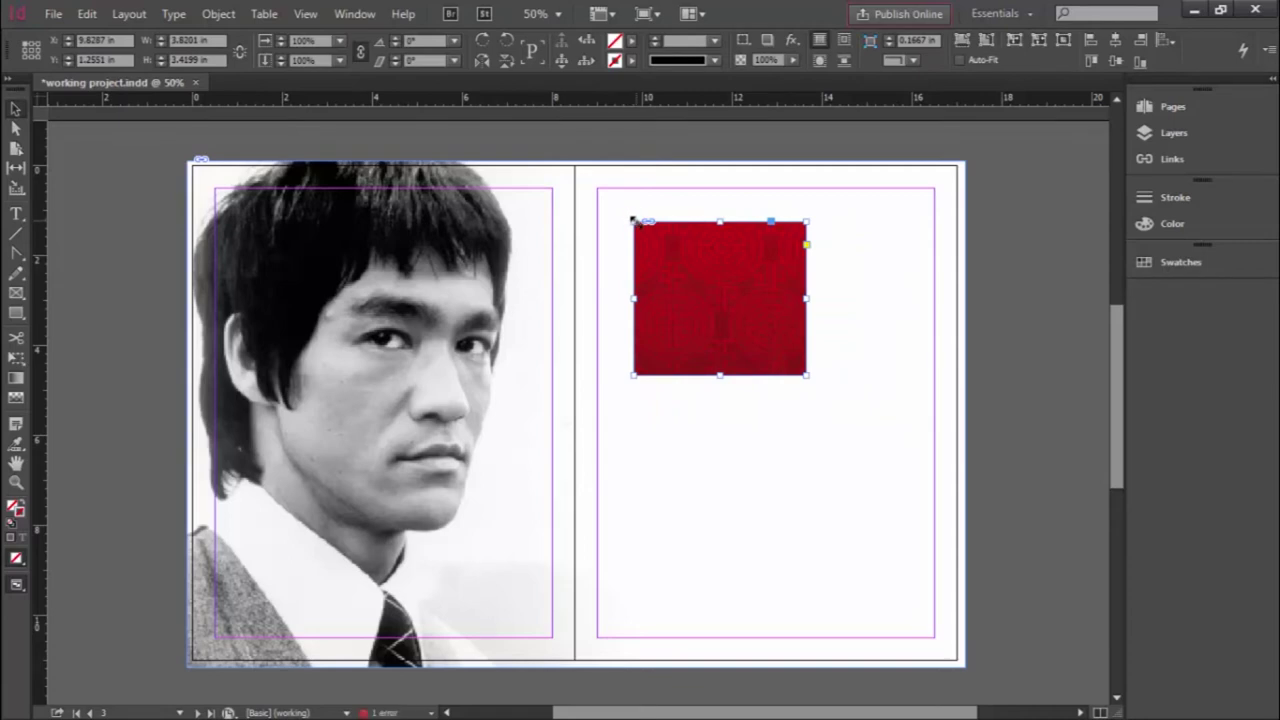
drag(633, 220, 718, 274)
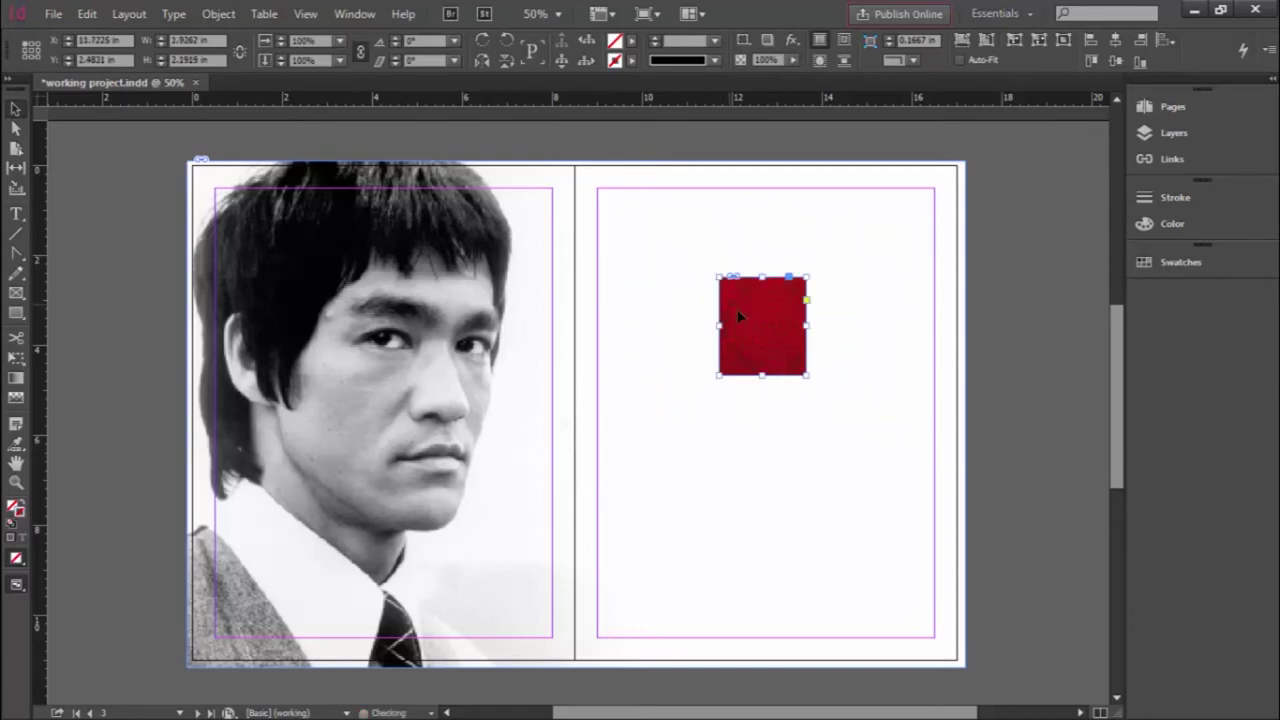
drag(719, 328, 727, 328)
drag(811, 325, 819, 326)
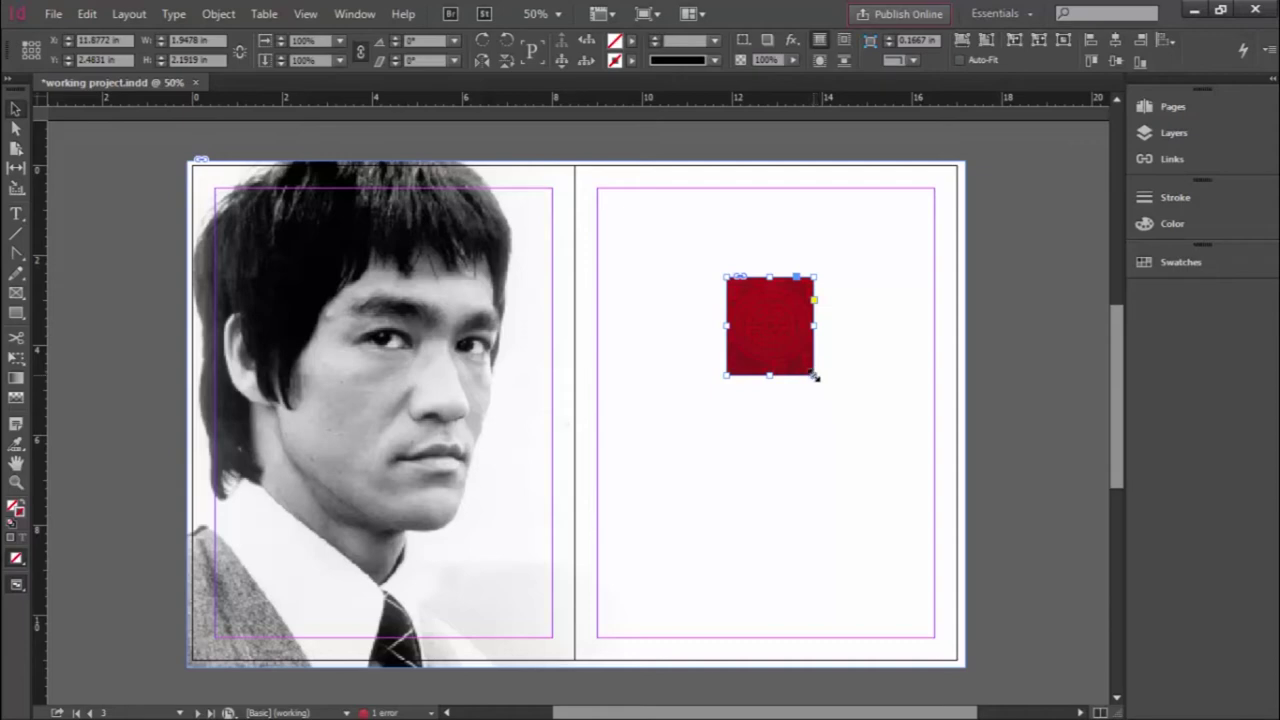
drag(816, 377, 920, 465)
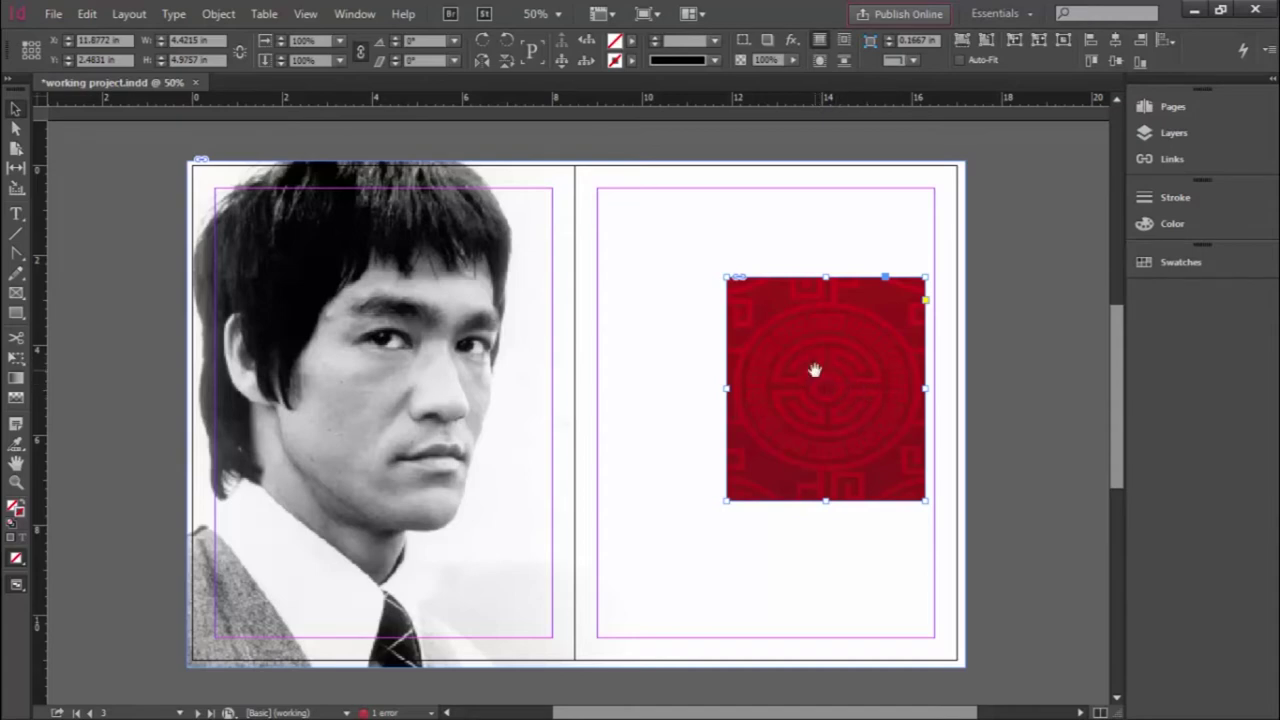
key(ctrl+z)
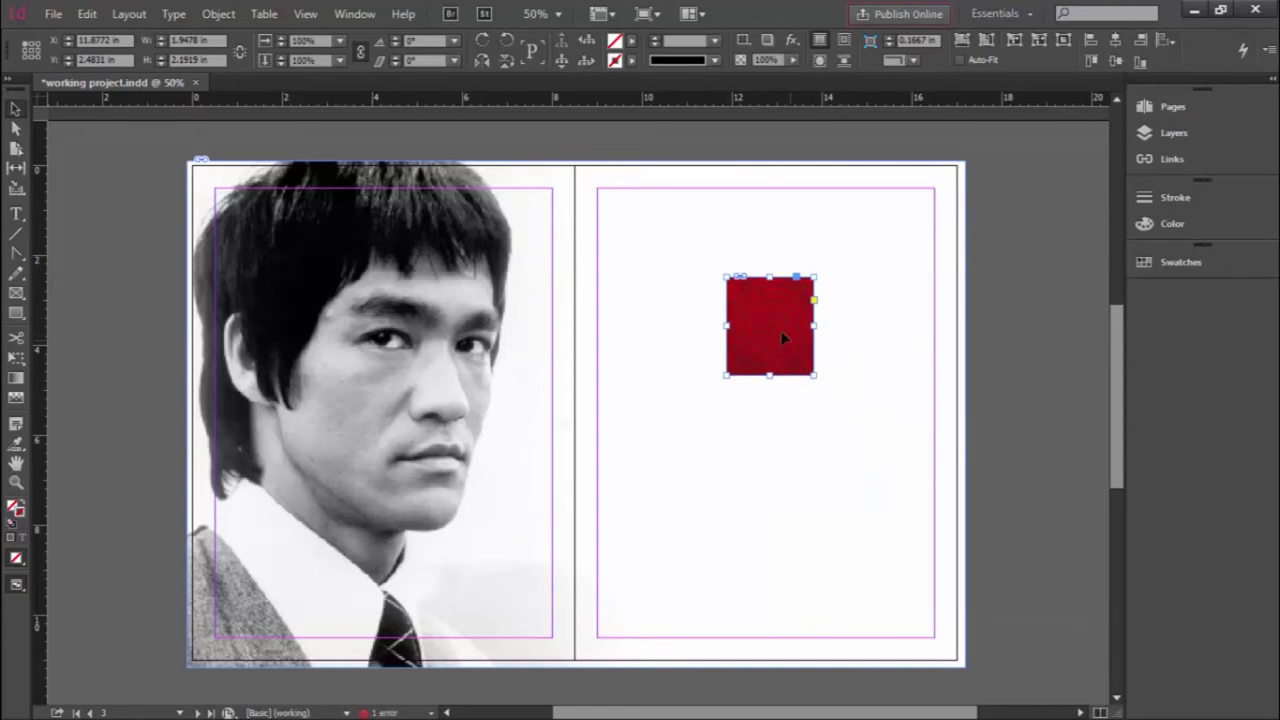
key(ctrl+z)
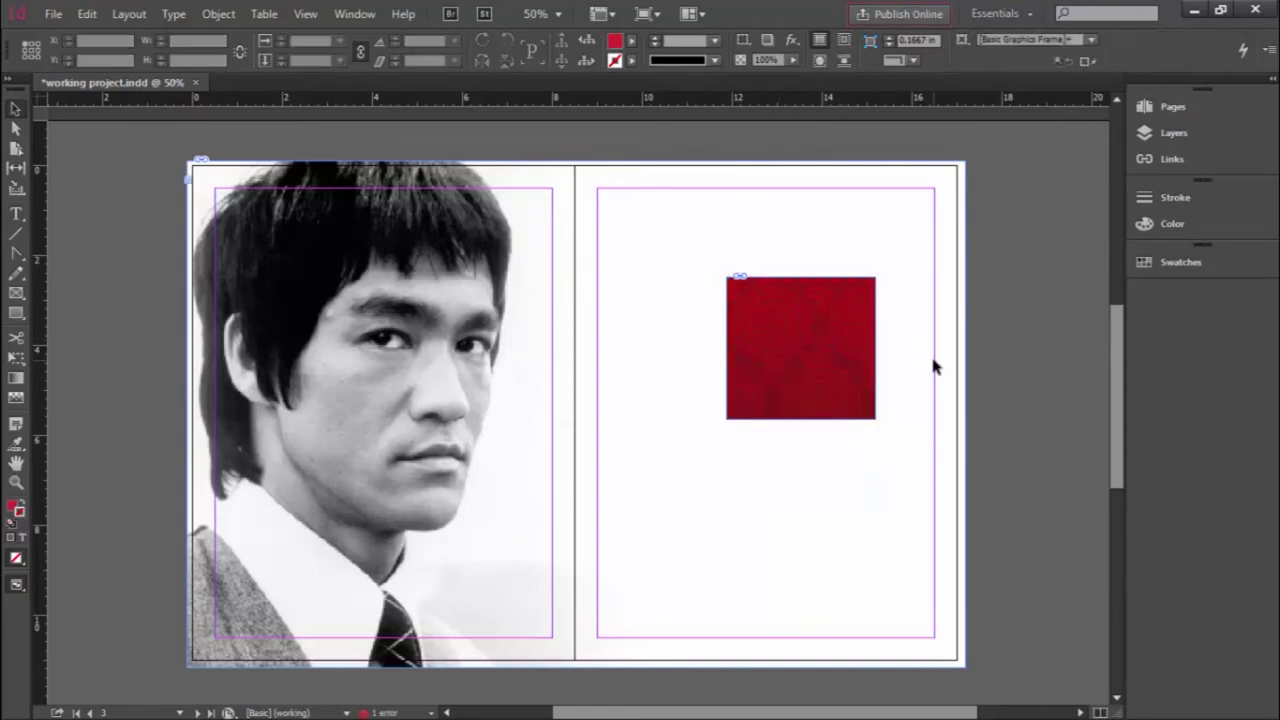
- Reposition and shrink the dragon image inside its frame, and trim the frame's upper-right corner
click(799, 339)
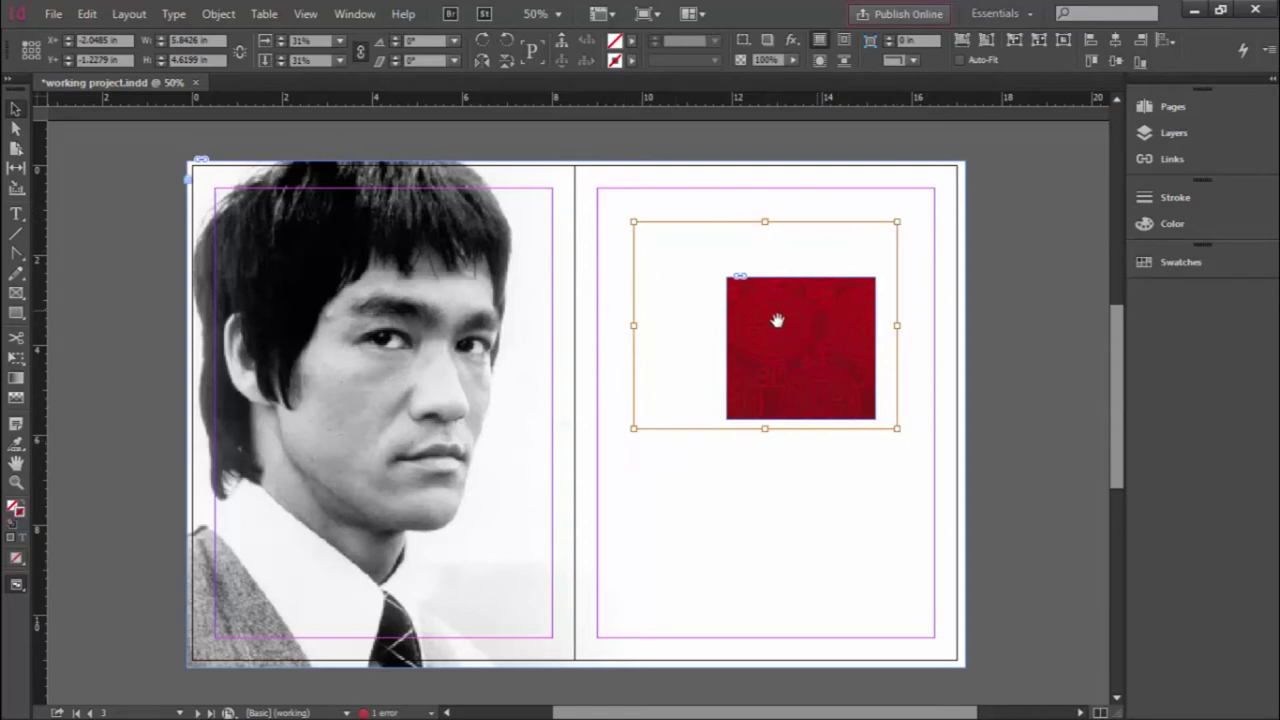
mouse_move(777, 320)
mouse_down()
mouse_move(814, 362)
mouse_move(811, 349)
mouse_move(706, 309)
mouse_move(796, 331)
mouse_move(749, 357)
mouse_move(737, 331)
mouse_move(829, 380)
mouse_move(778, 337)
mouse_move(897, 400)
mouse_move(849, 389)
mouse_move(820, 340)
mouse_move(812, 352)
mouse_move(789, 346)
mouse_move(782, 328)
mouse_up()
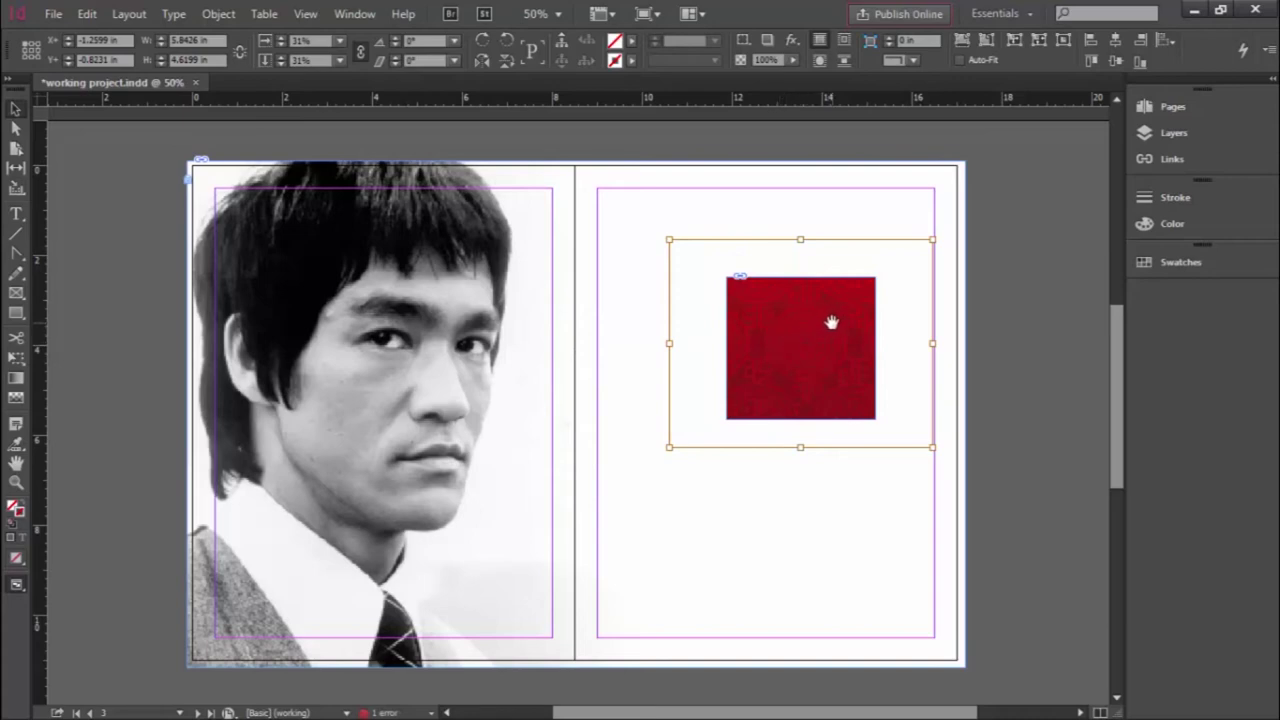
drag(829, 320, 788, 383)
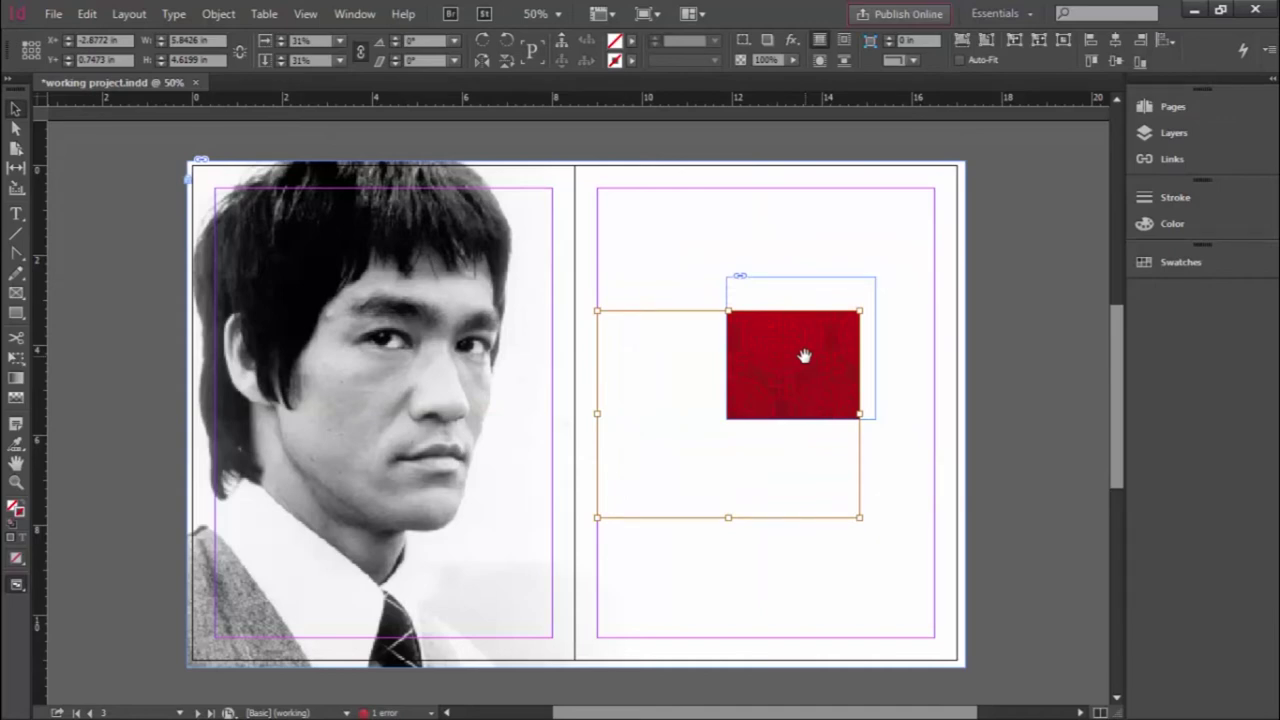
click(798, 278)
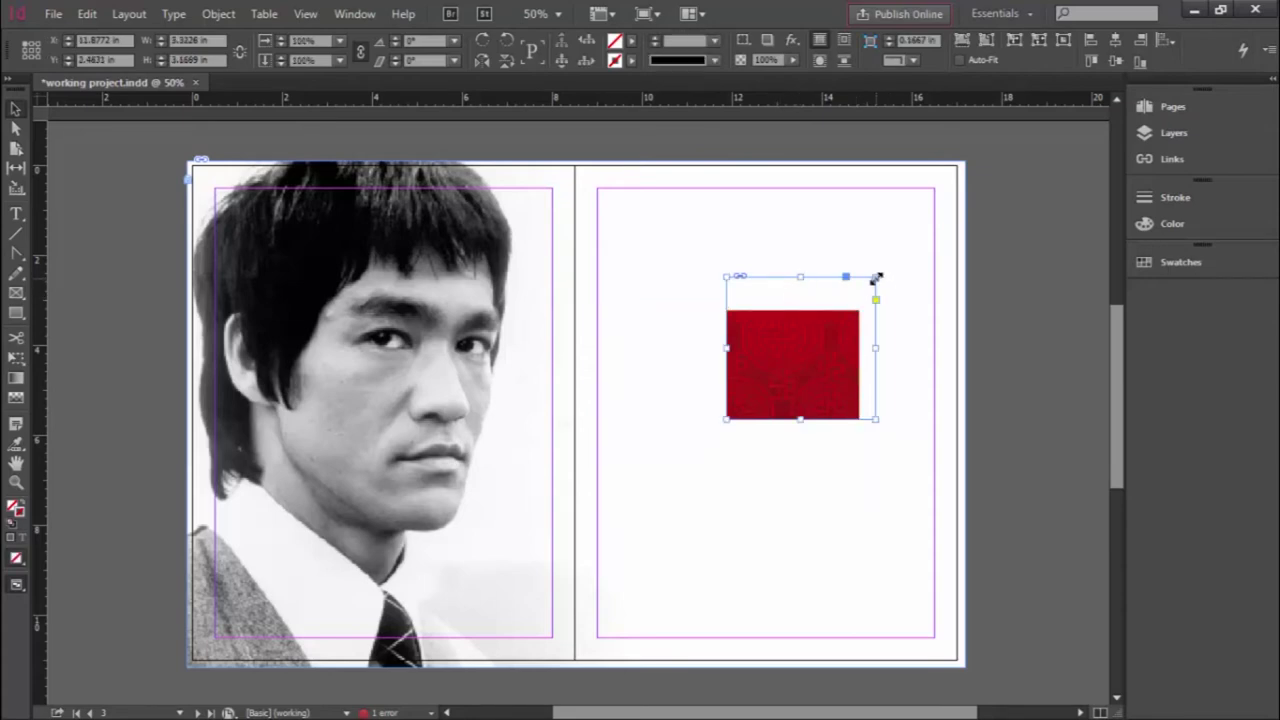
drag(875, 278, 962, 207)
click(775, 345)
drag(775, 347, 864, 364)
drag(760, 244, 846, 297)
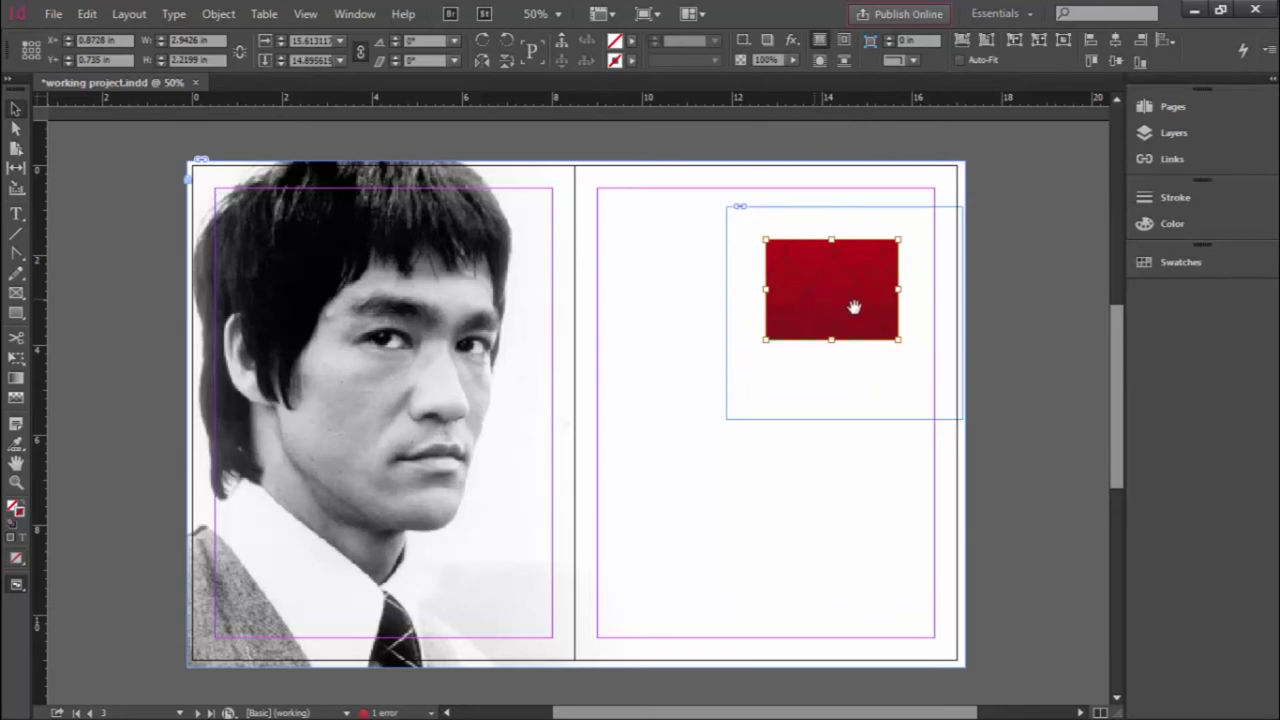
drag(820, 290, 862, 298)
- Delete the dragon image, then delete its leftover empty graphics frame
click(813, 207)
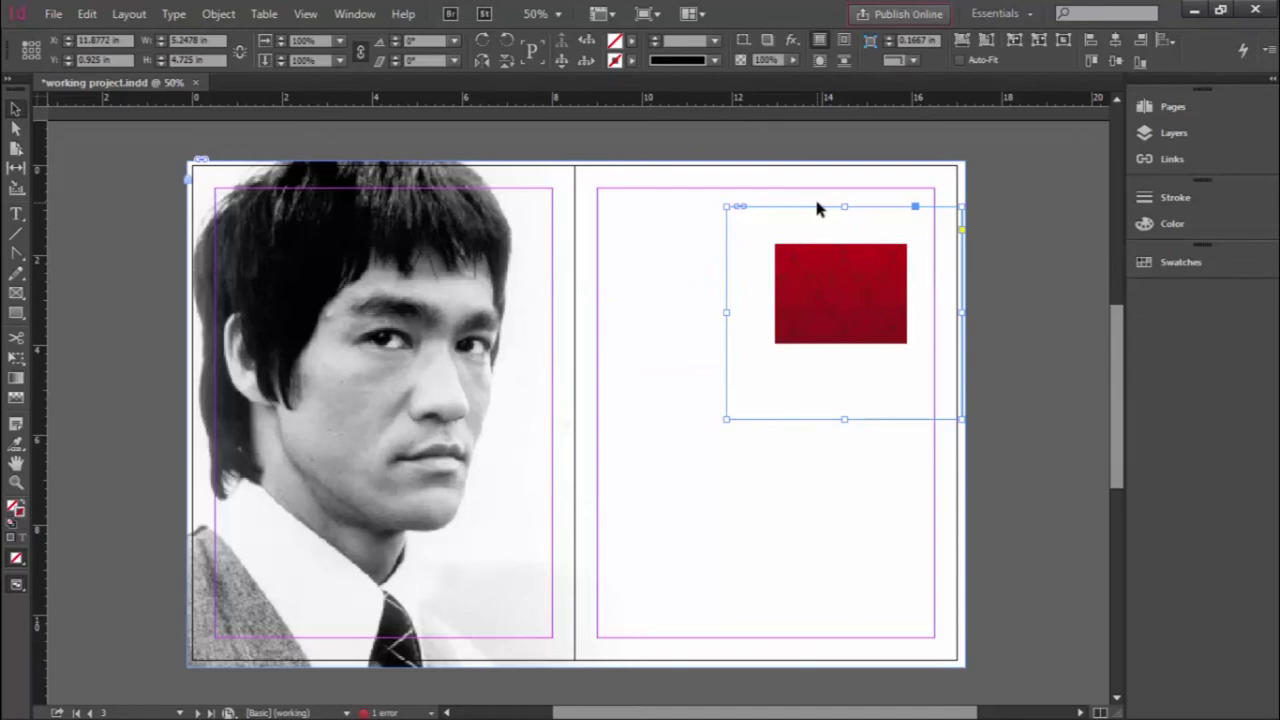
click(840, 292)
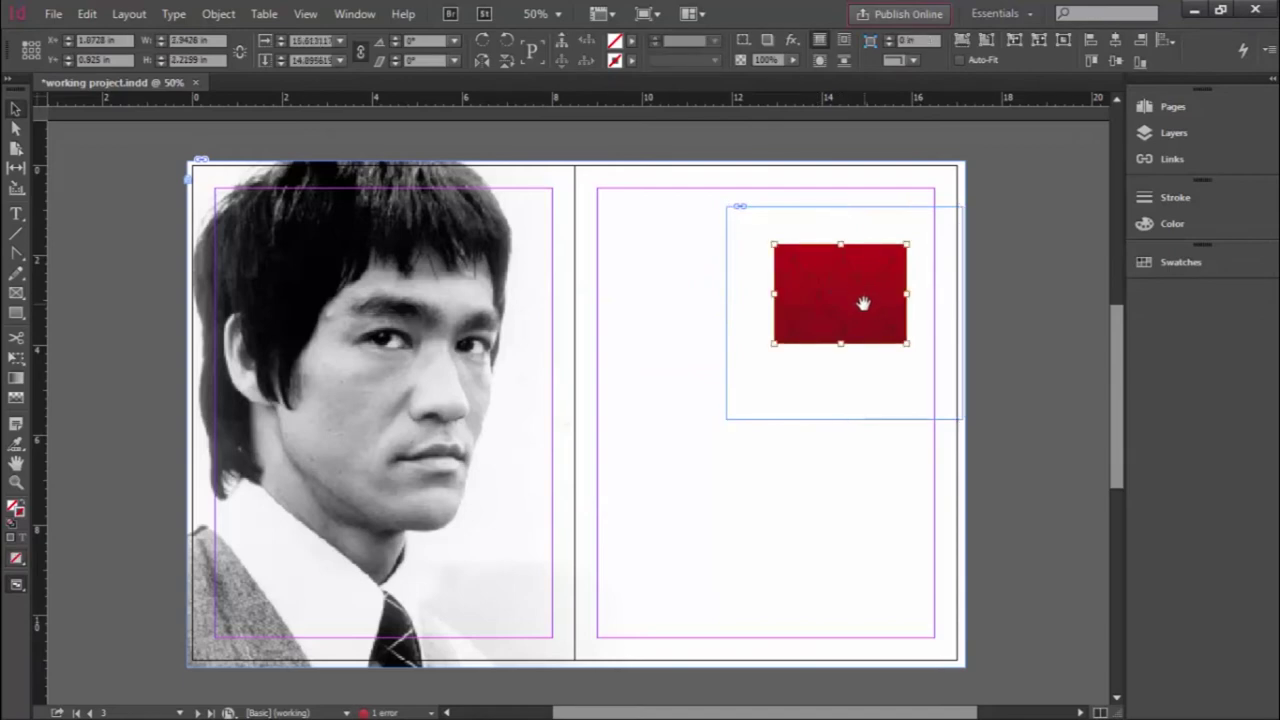
key(Delete)
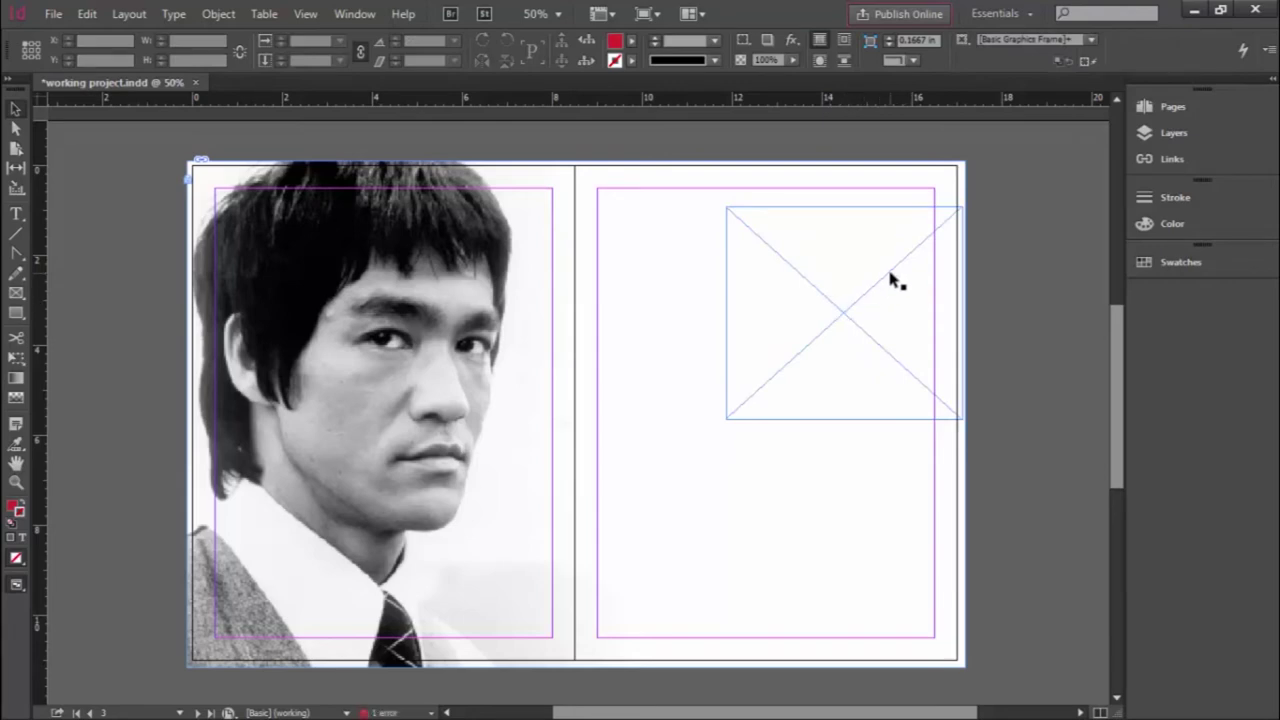
drag(890, 278, 772, 348)
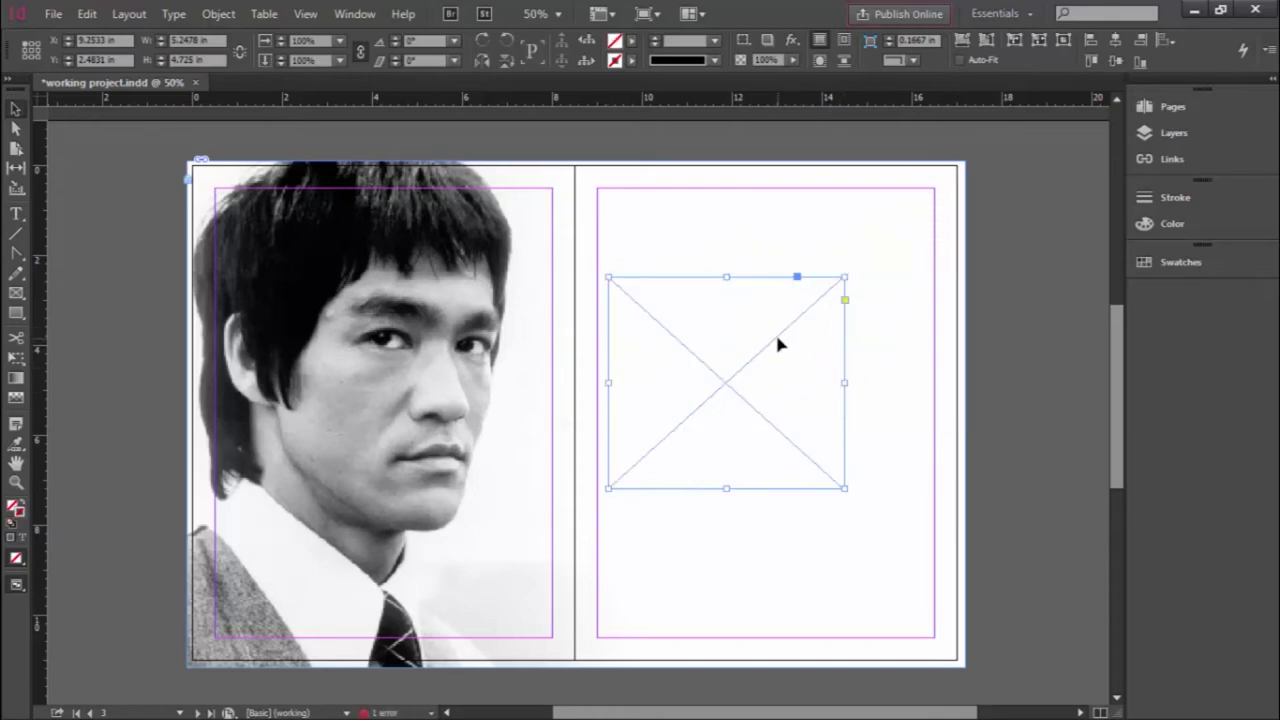
drag(777, 343, 832, 312)
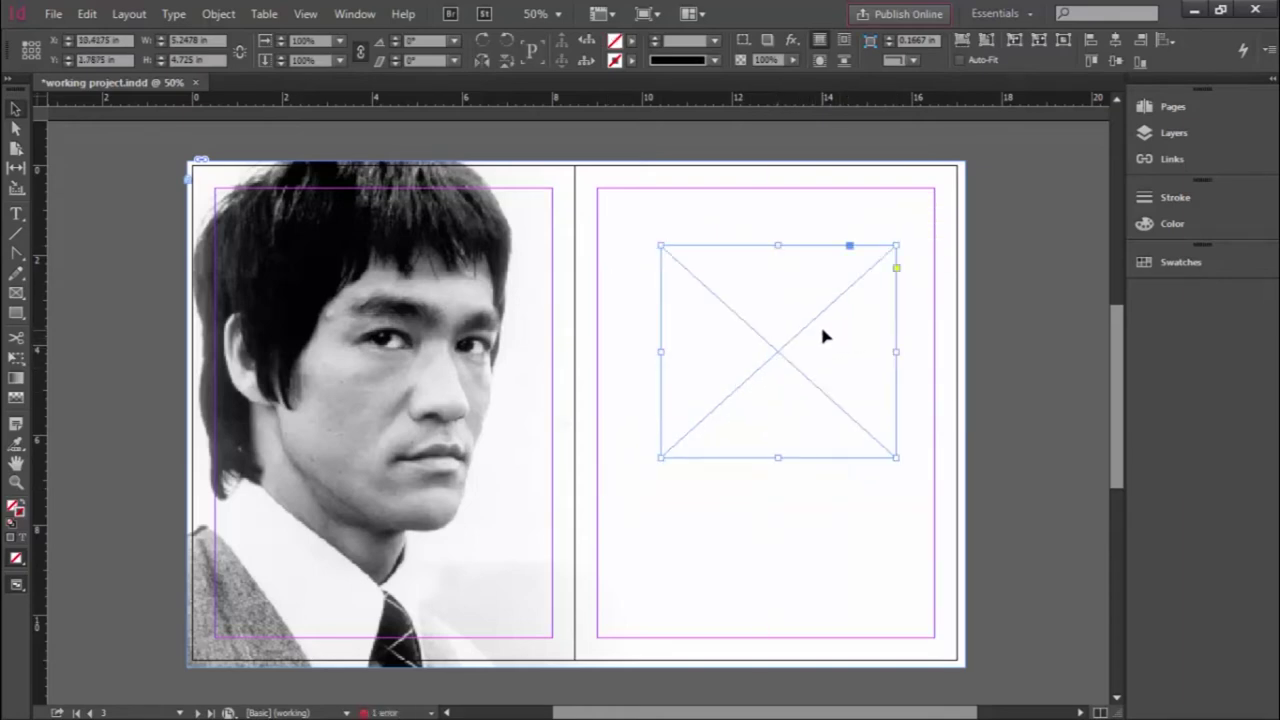
key(Delete)
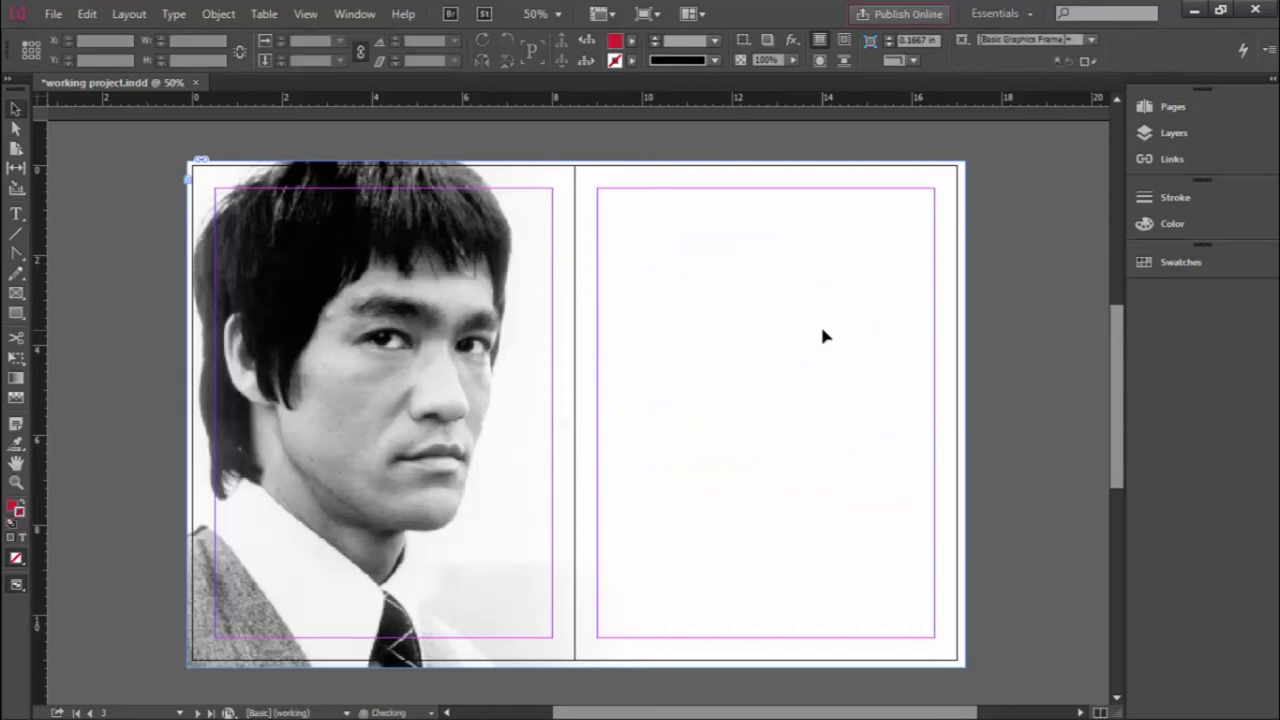
- Send the Bruce Lee photo to the back to reveal the title, gold intro box and article text
click(190, 190)
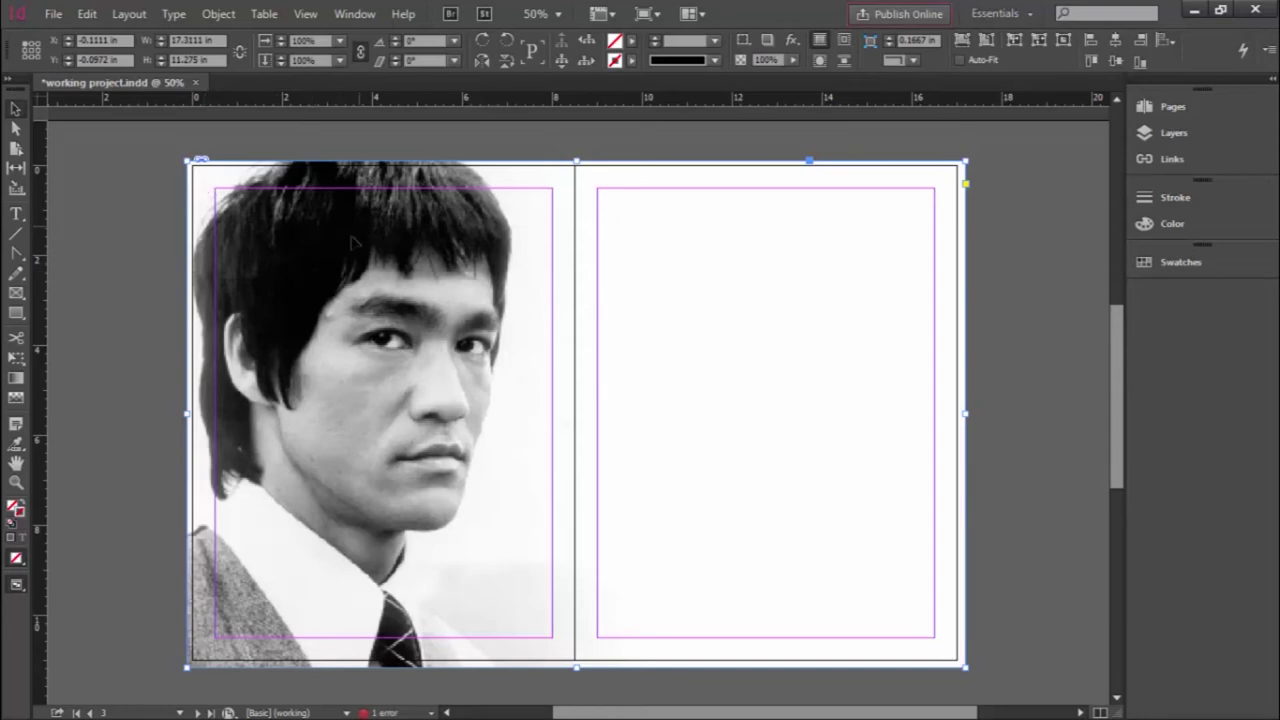
drag(366, 236, 273, 495)
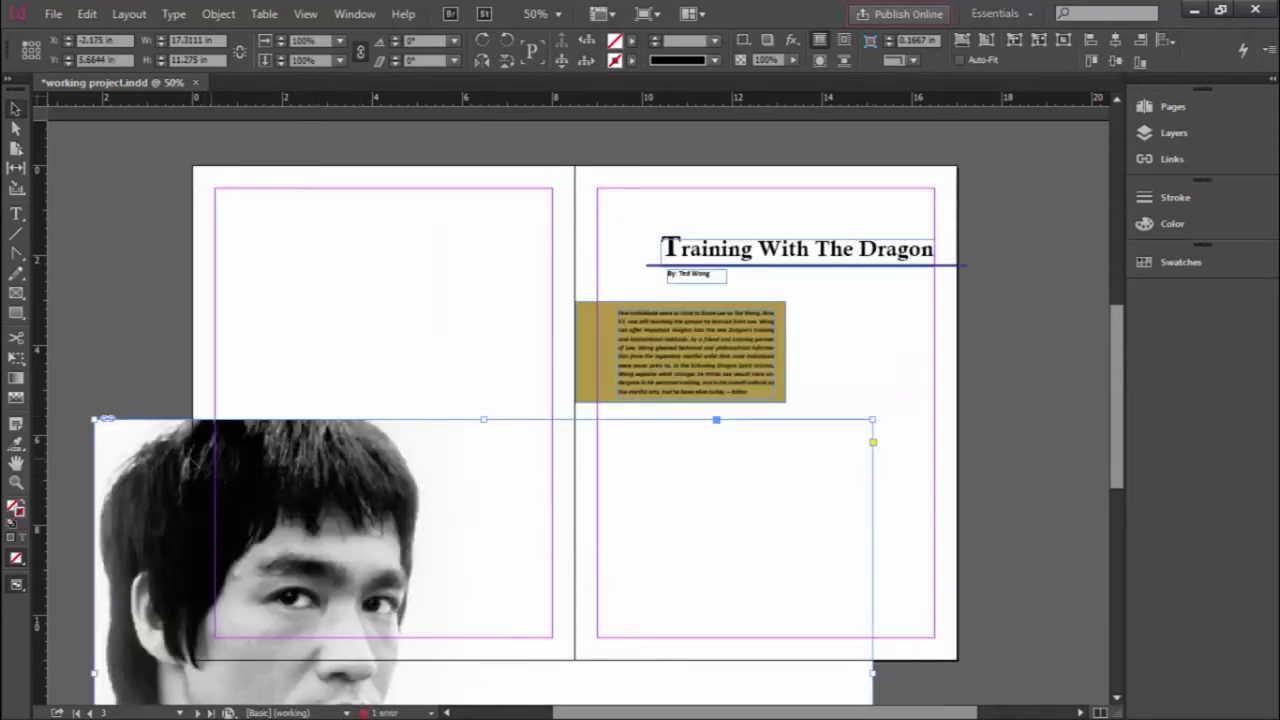
drag(147, 478, 285, 235)
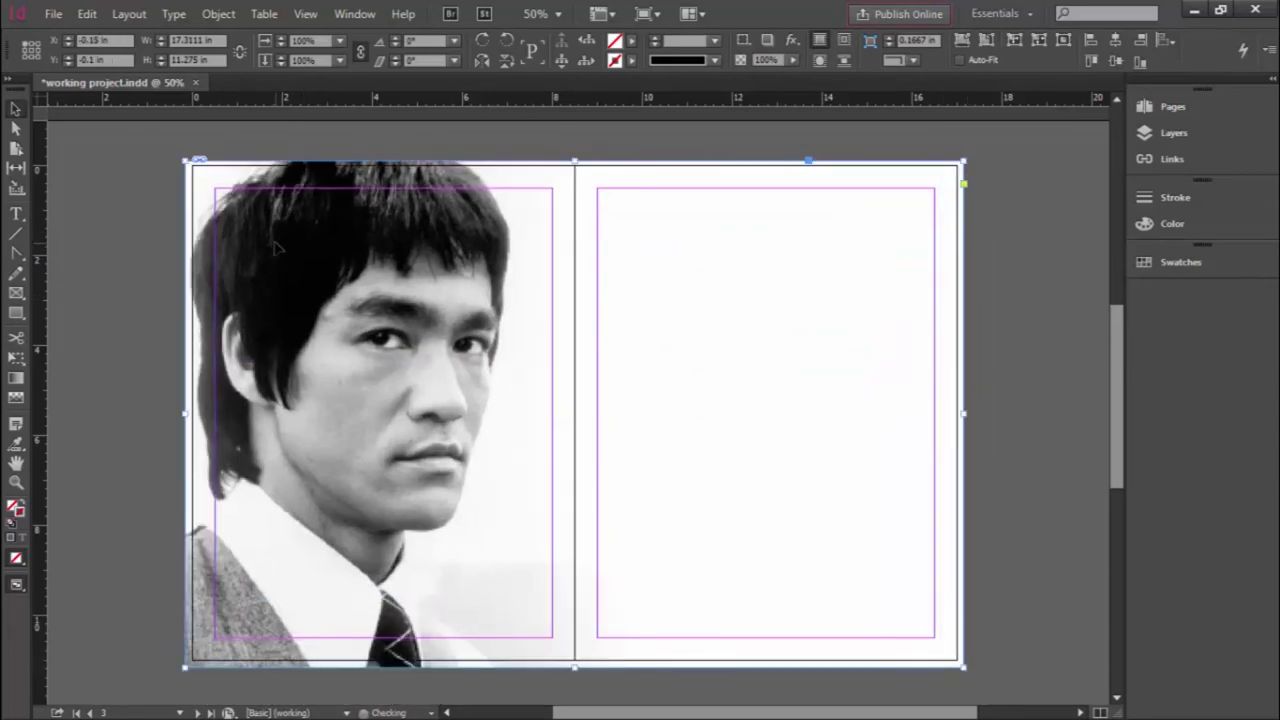
right_click(281, 244)
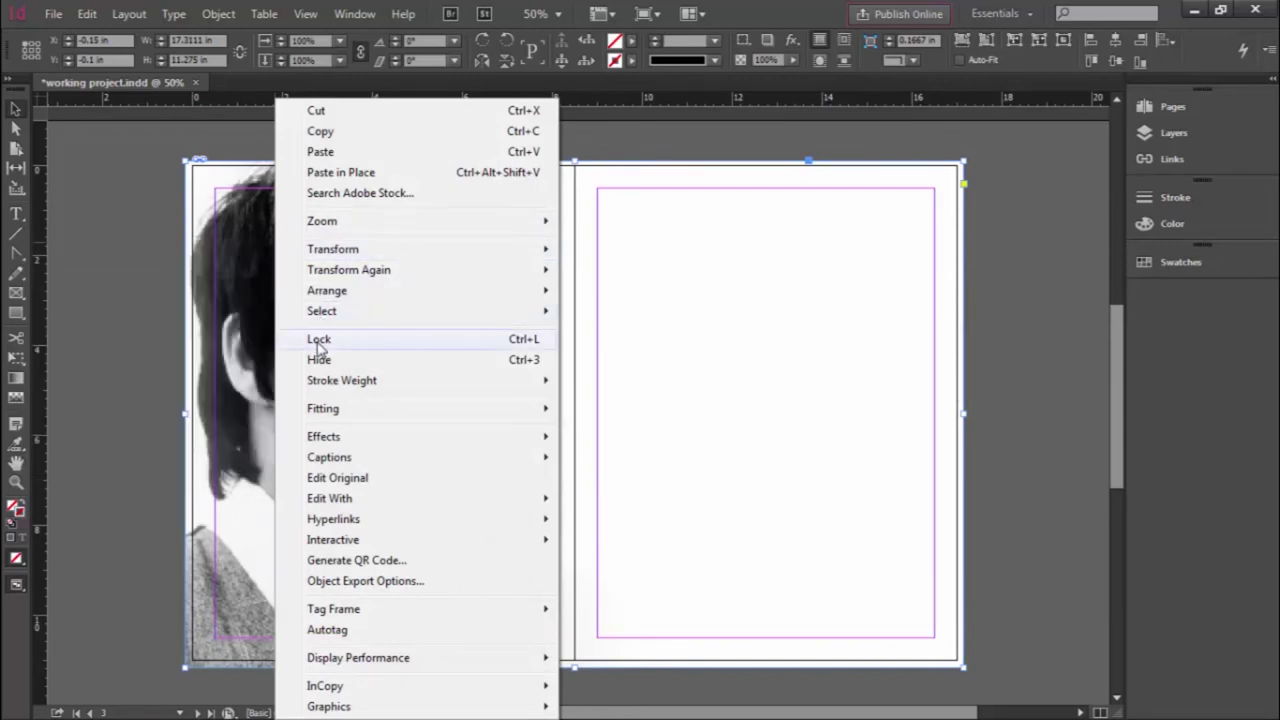
mouse_move(327, 298)
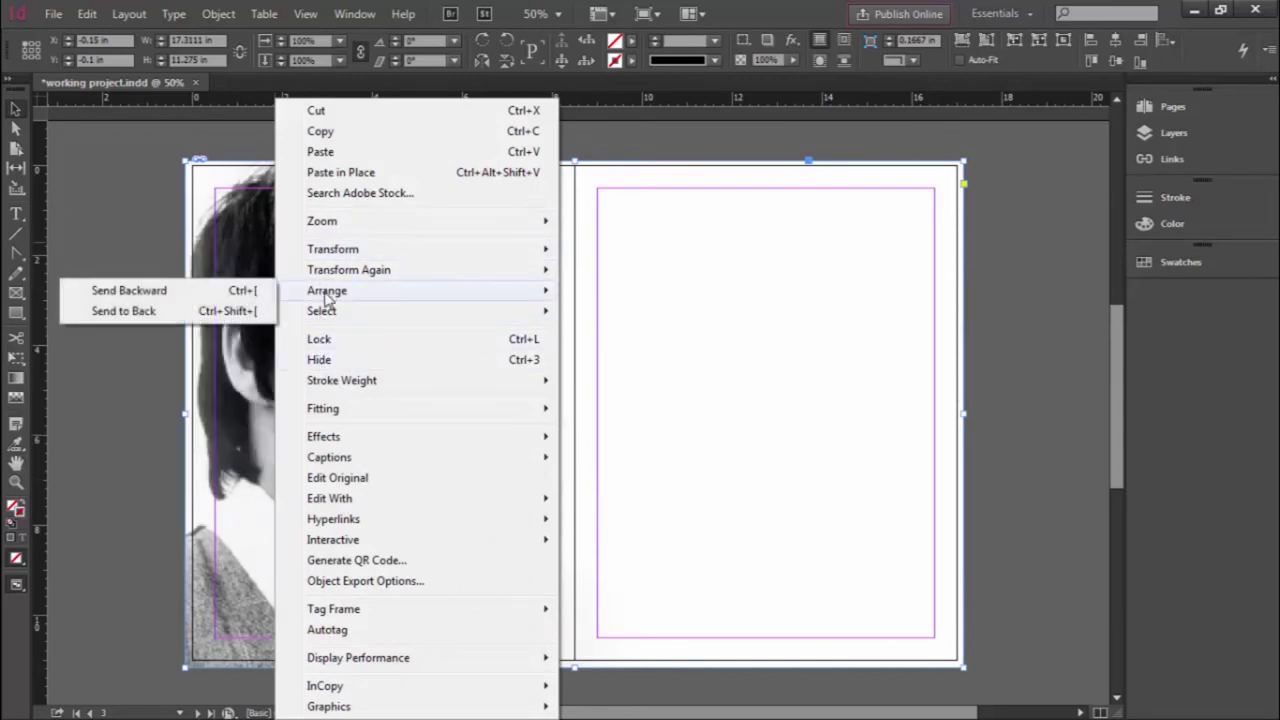
click(128, 312)
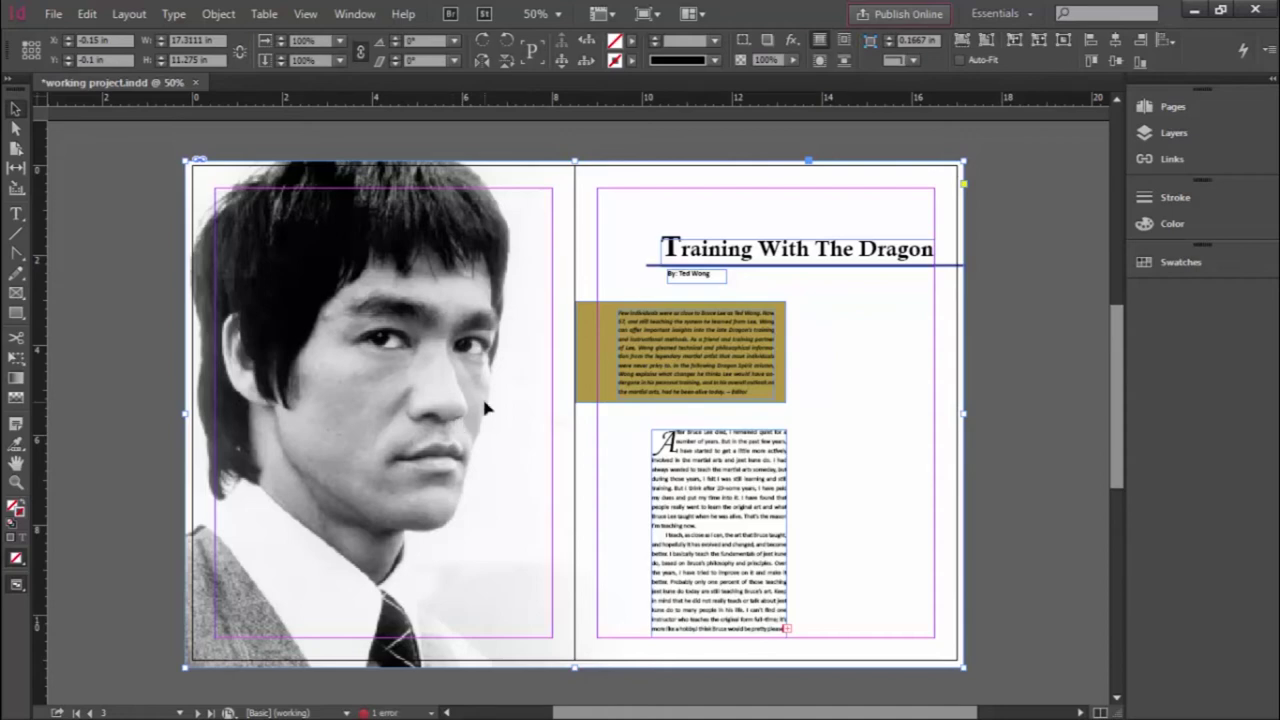
click(1172, 134)
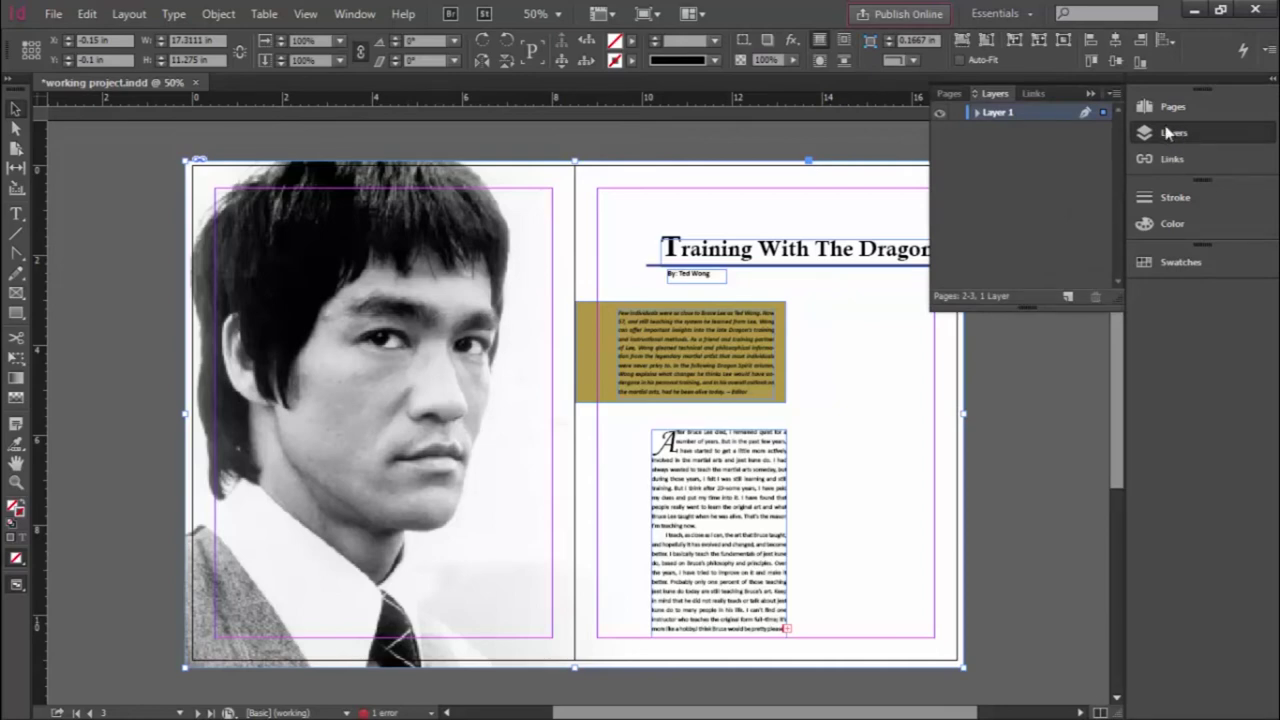
click(1172, 134)
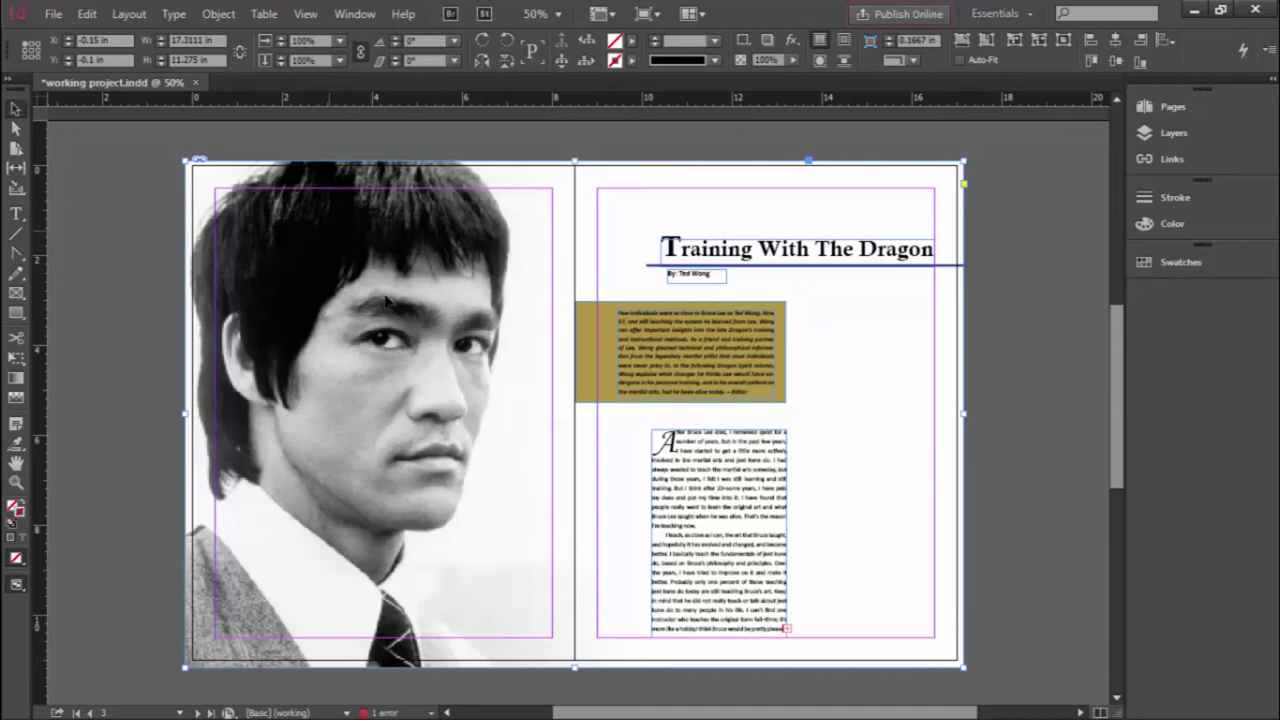
key(Delete)
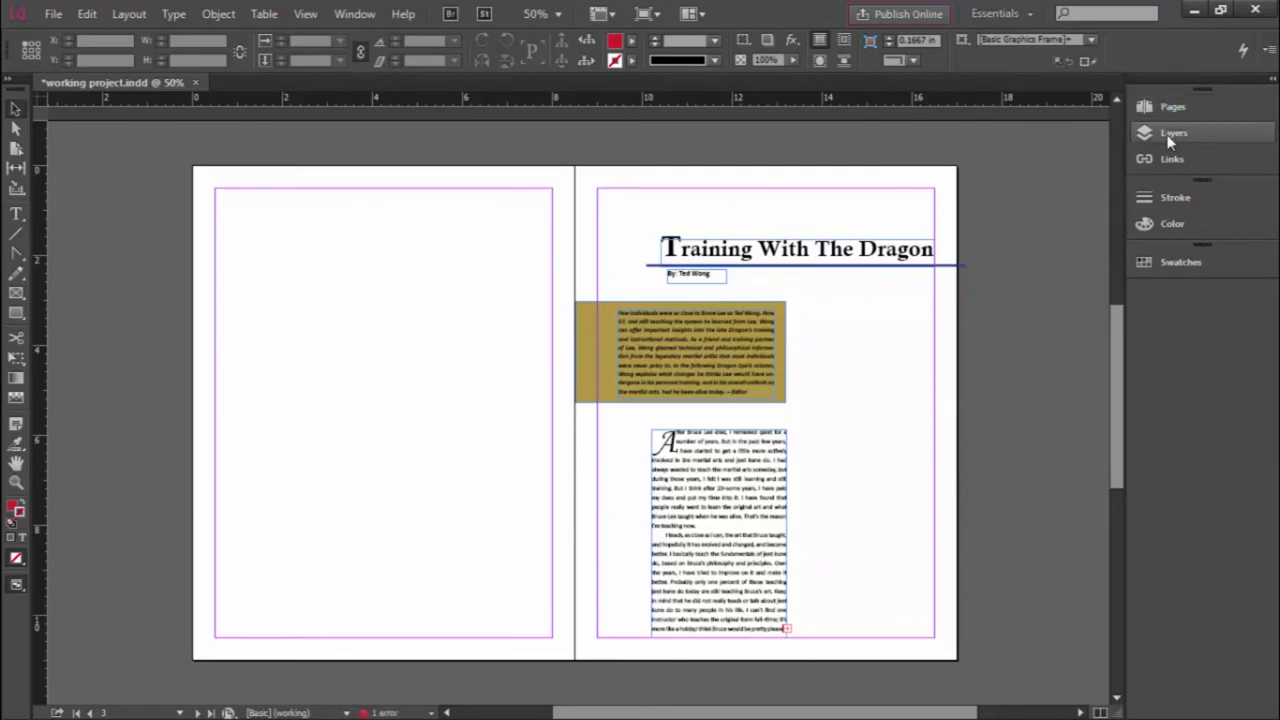
- Show the document's layers and add a new layer alongside Layer 1
click(1169, 140)
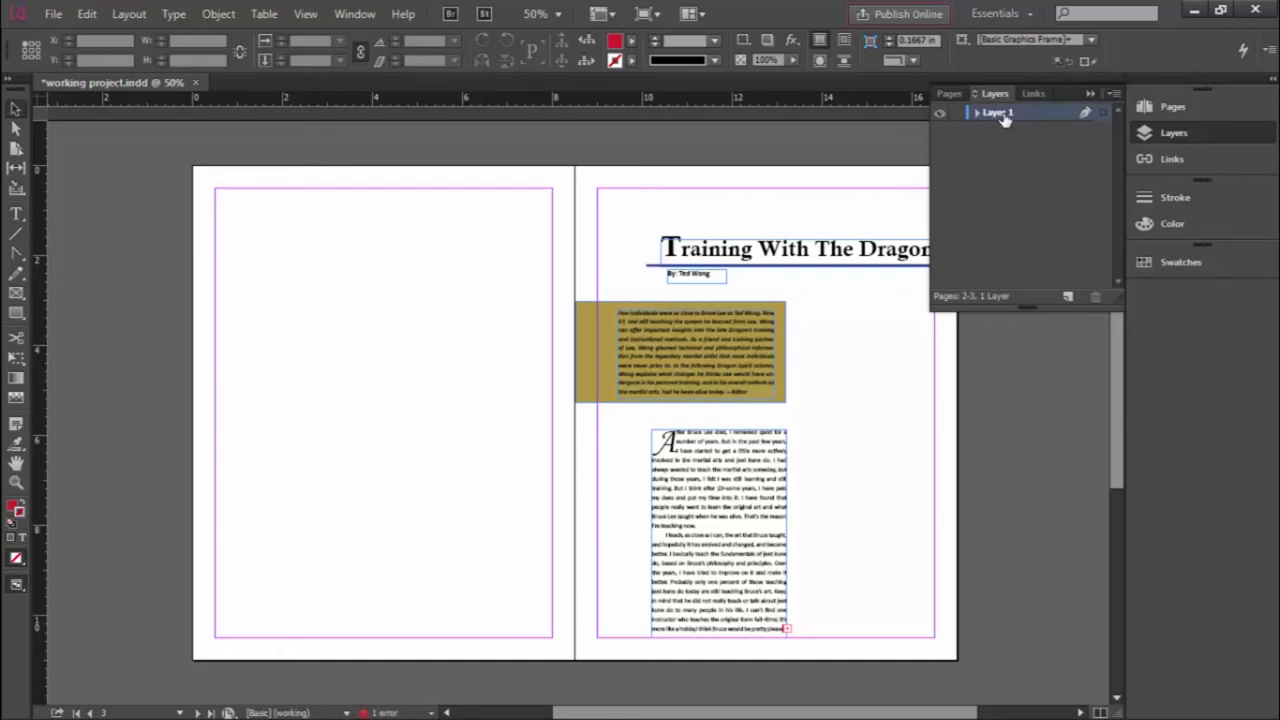
click(941, 117)
click(941, 117)
click(941, 117)
click(941, 117)
click(1067, 296)
- Rename Layer 1, which holds the article content, to 'Text etc'
click(940, 133)
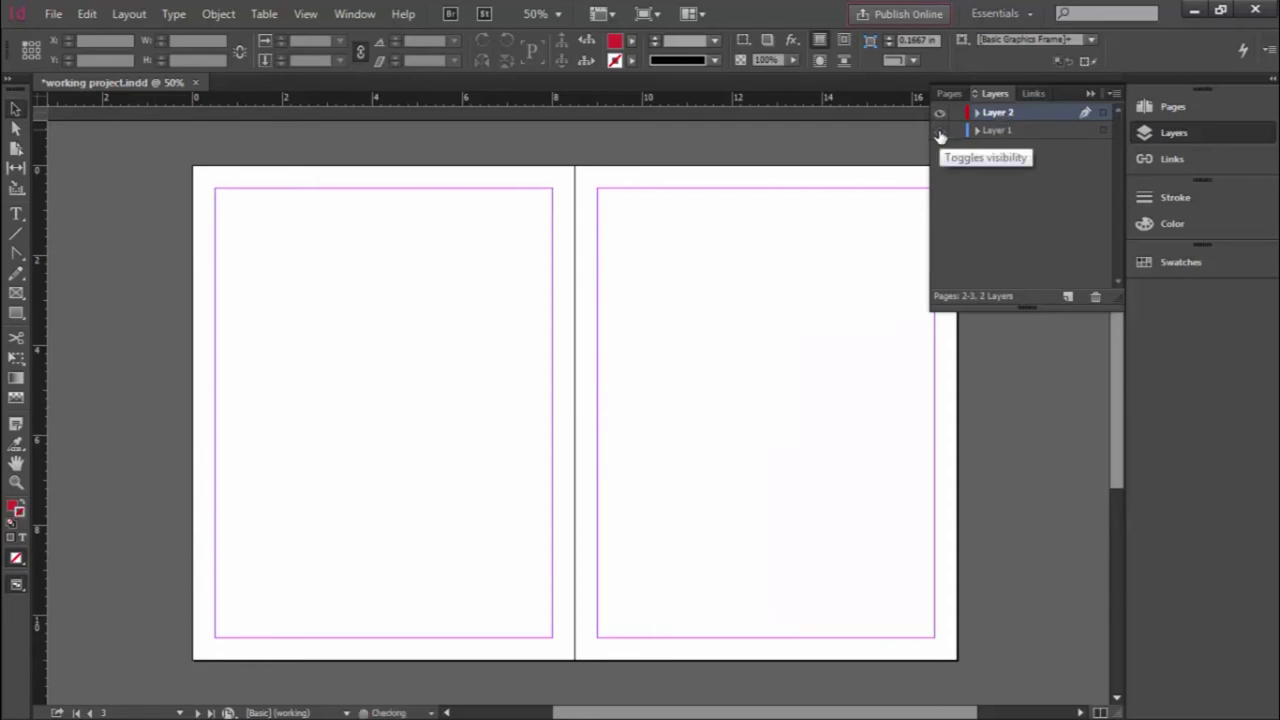
click(940, 133)
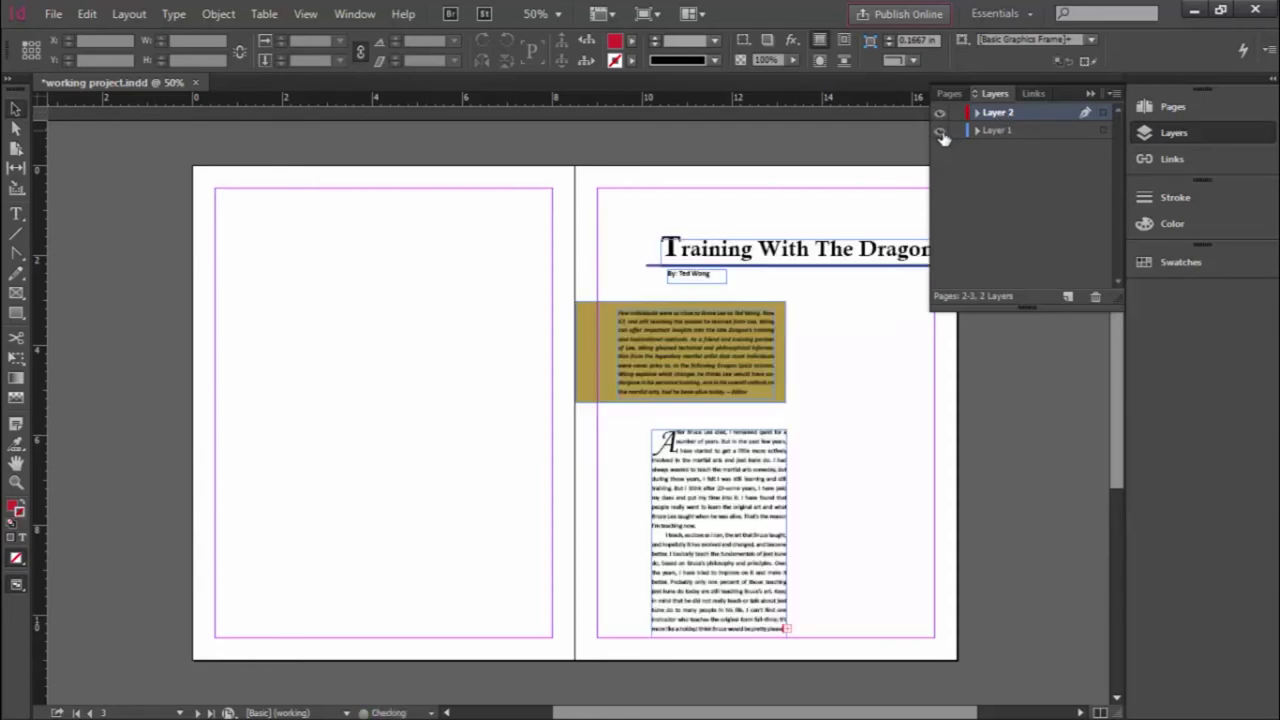
click(996, 133)
click(1020, 134)
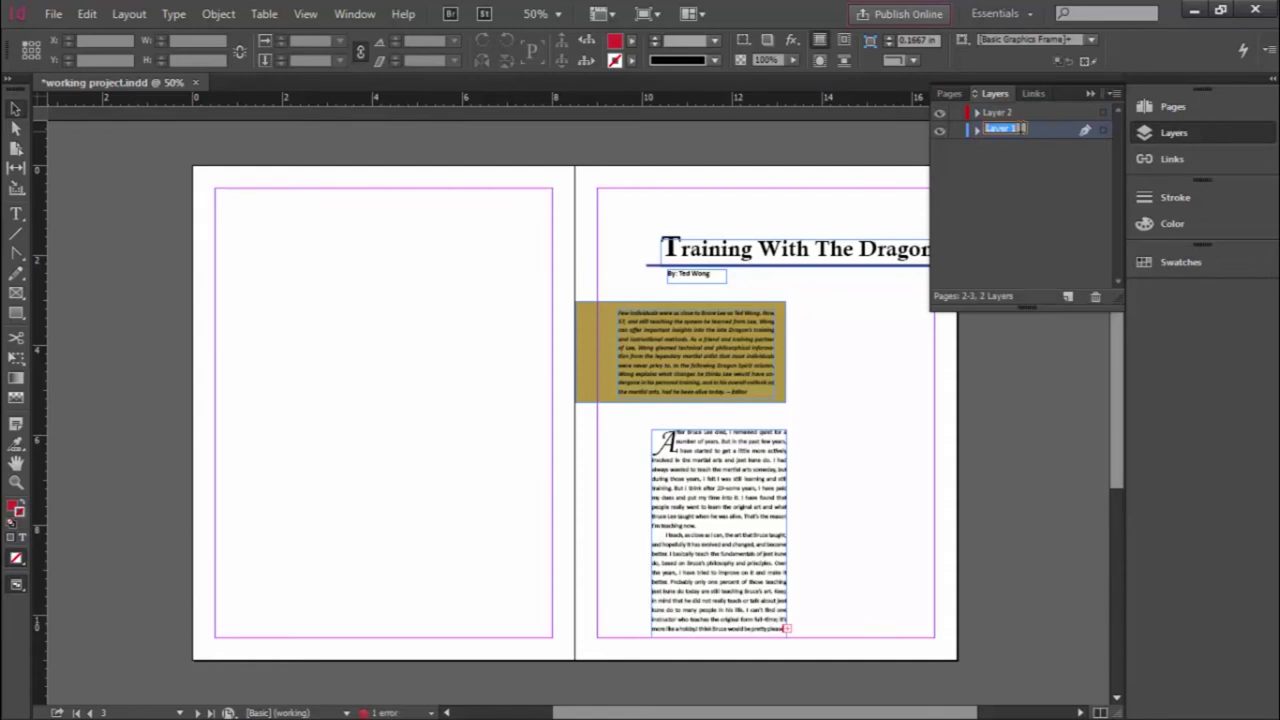
text(Text etc)
key(Return)
- Rename Layer 2 to 'Background Images'
click(1000, 113)
double_click(1000, 113)
text(Ba)
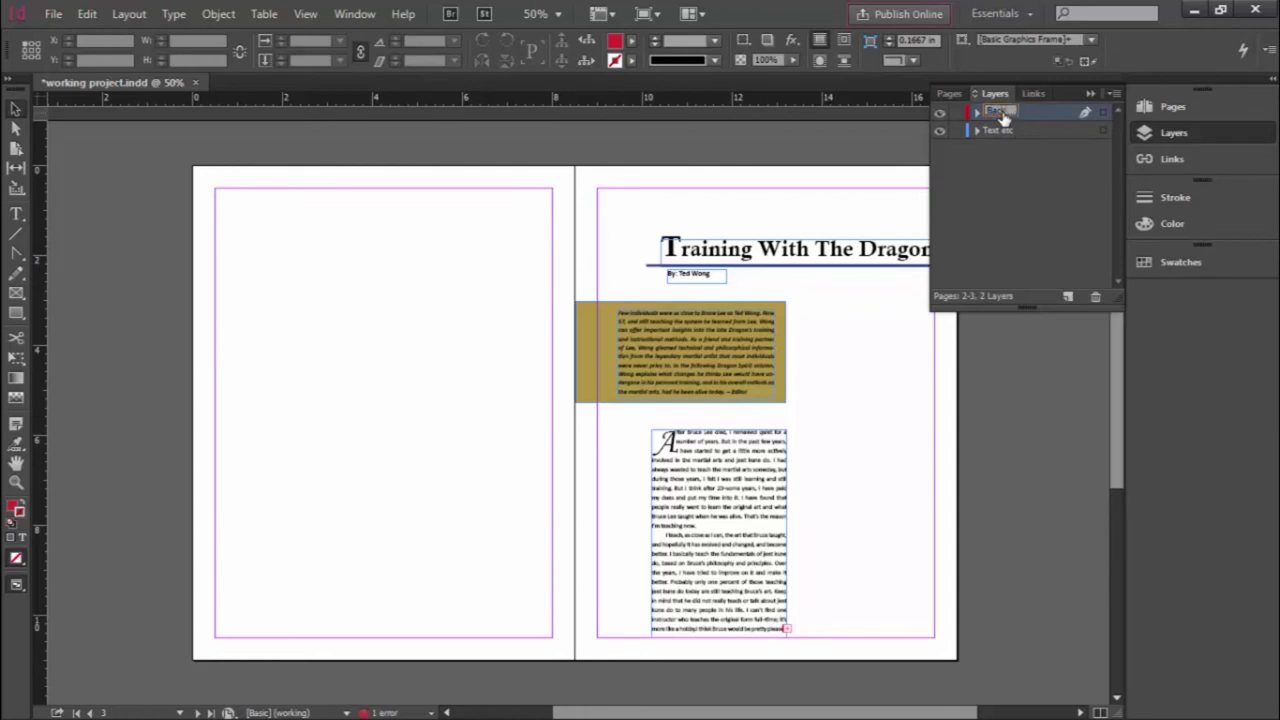
text(ckground Images)
key(Return)
click(1014, 195)
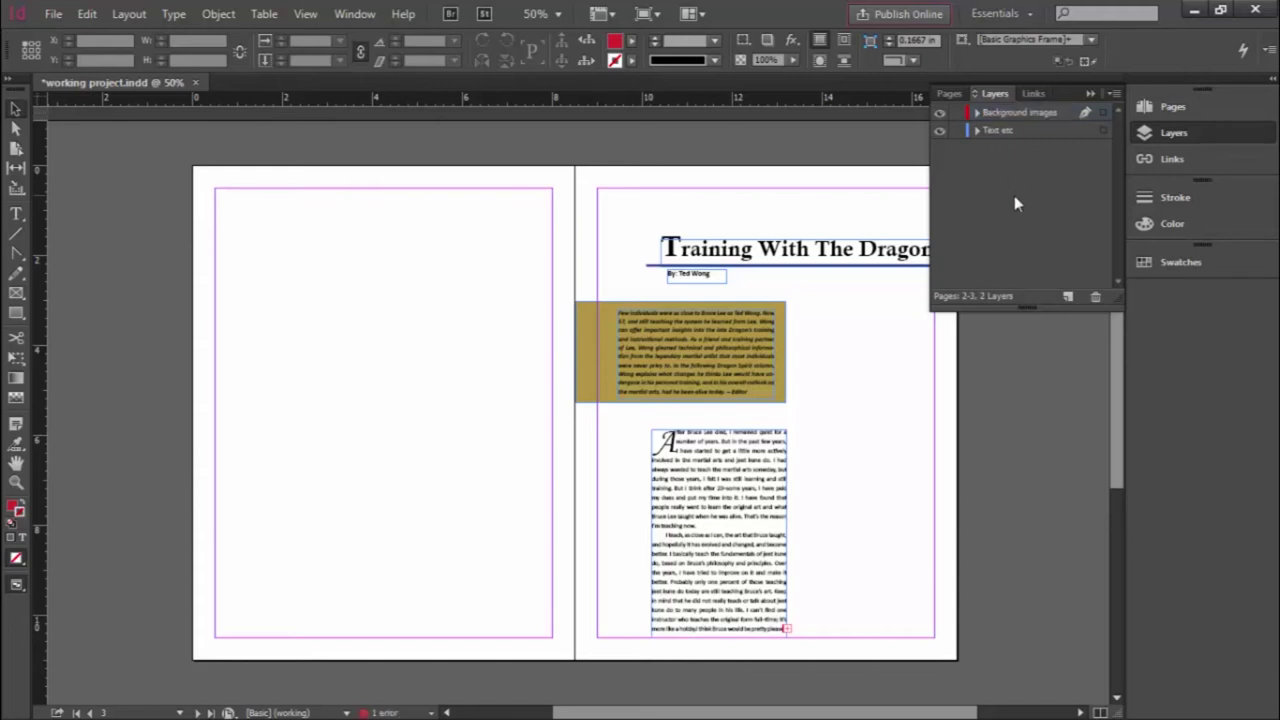
- Move Background images below Text etc, then add and delete two test layers
click(1005, 116)
drag(1000, 140, 1004, 137)
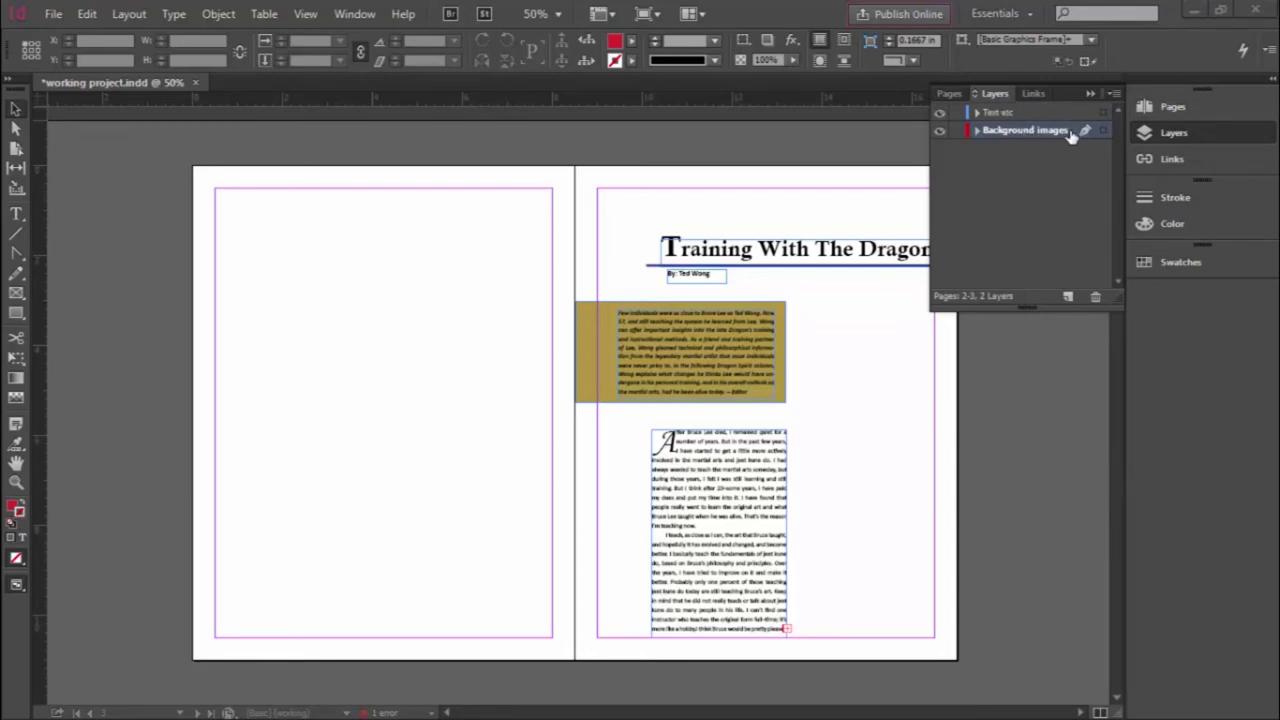
click(997, 113)
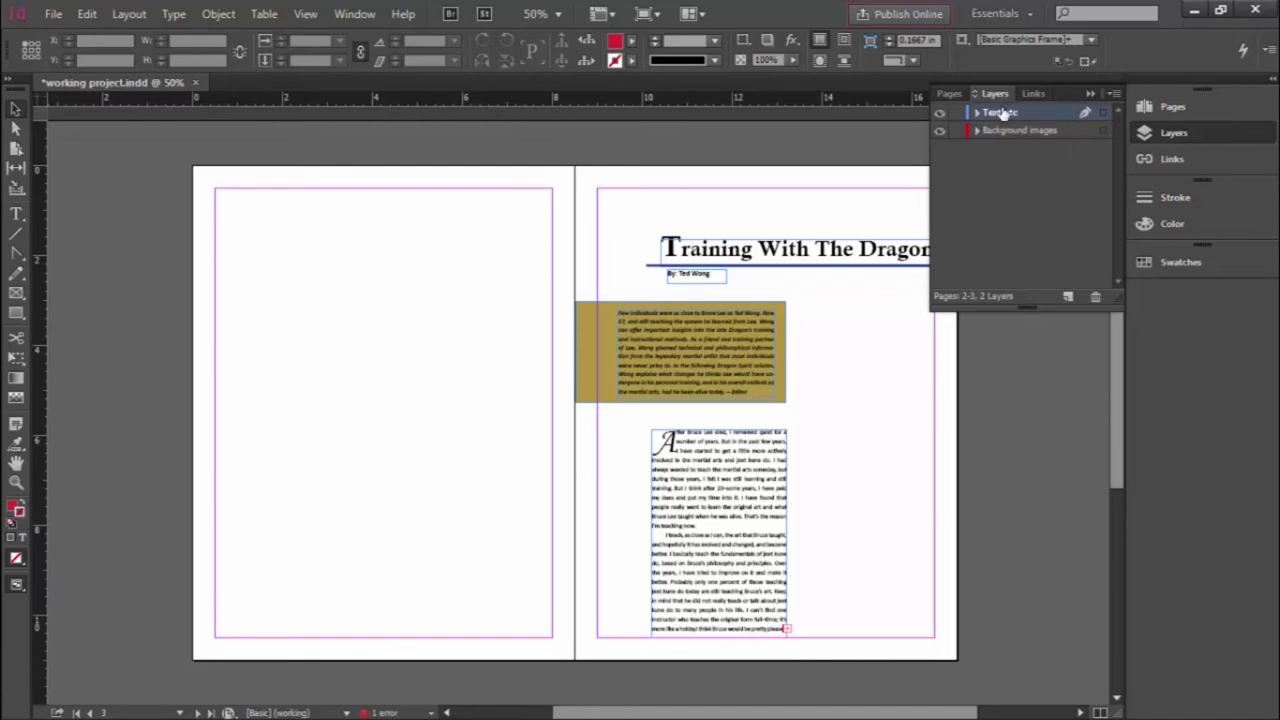
click(1068, 298)
click(1068, 298)
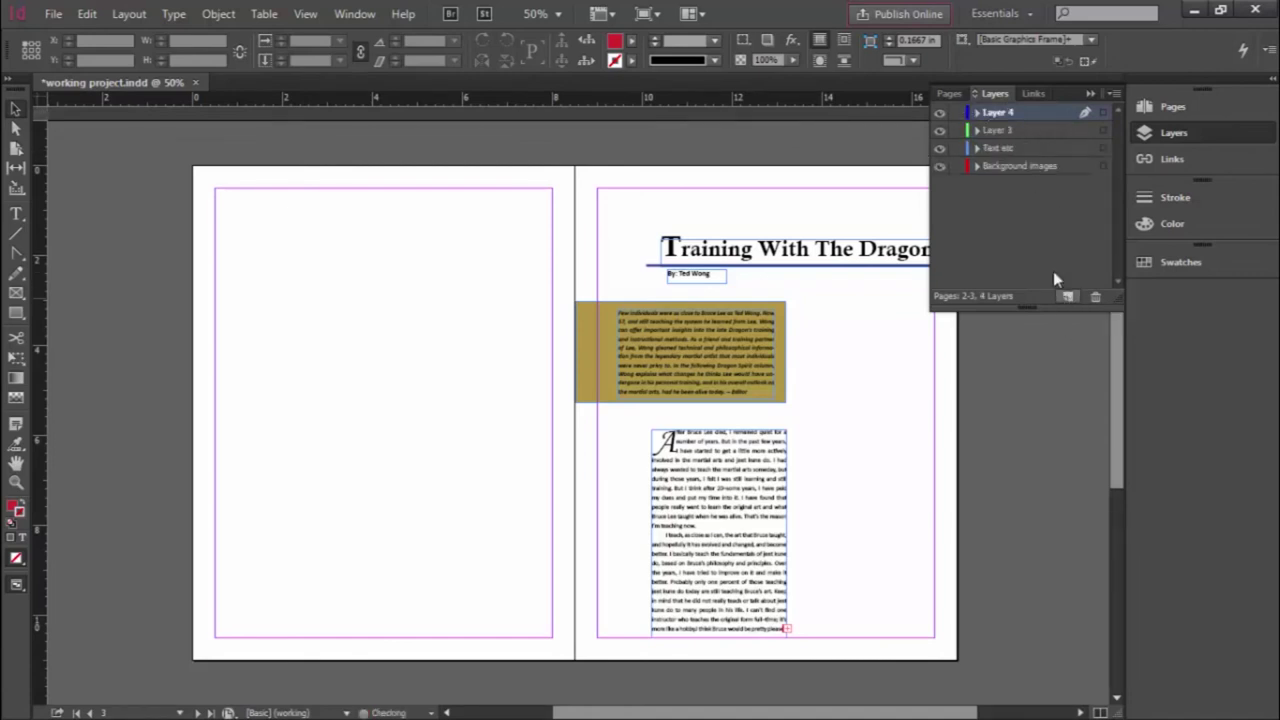
drag(1000, 115, 1006, 142)
click(1004, 130)
click(1097, 298)
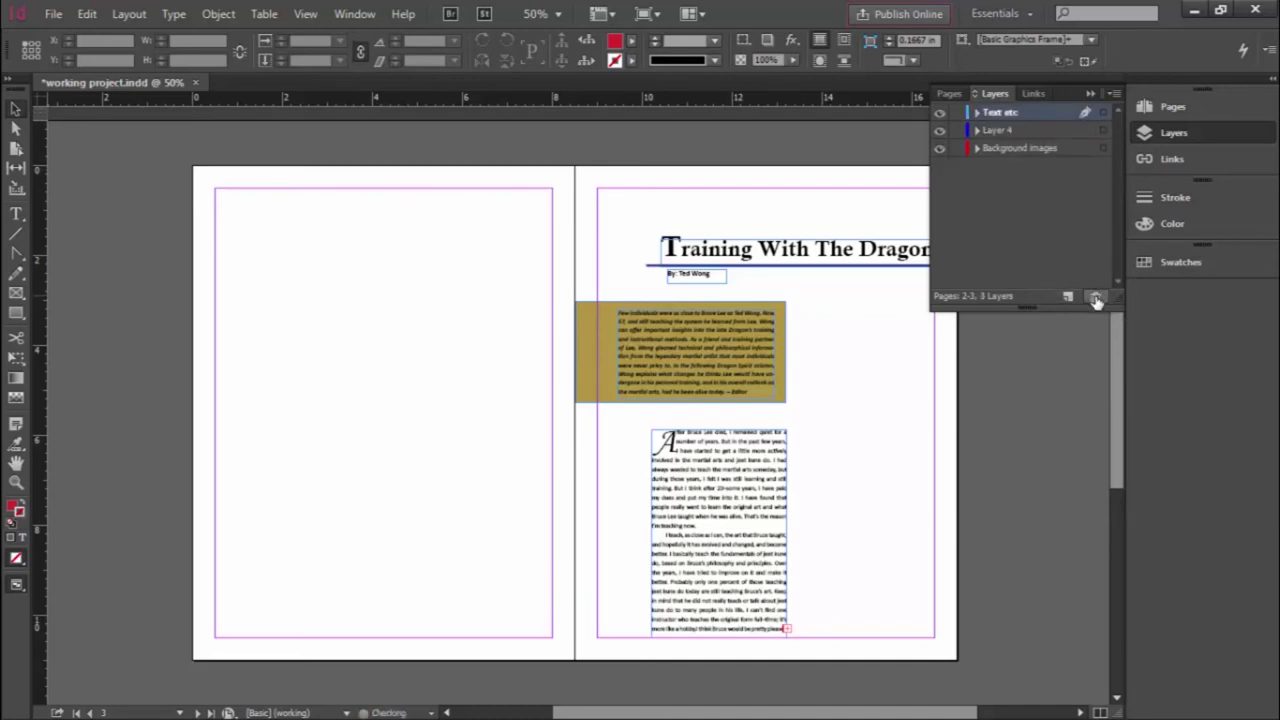
click(1006, 130)
click(1093, 299)
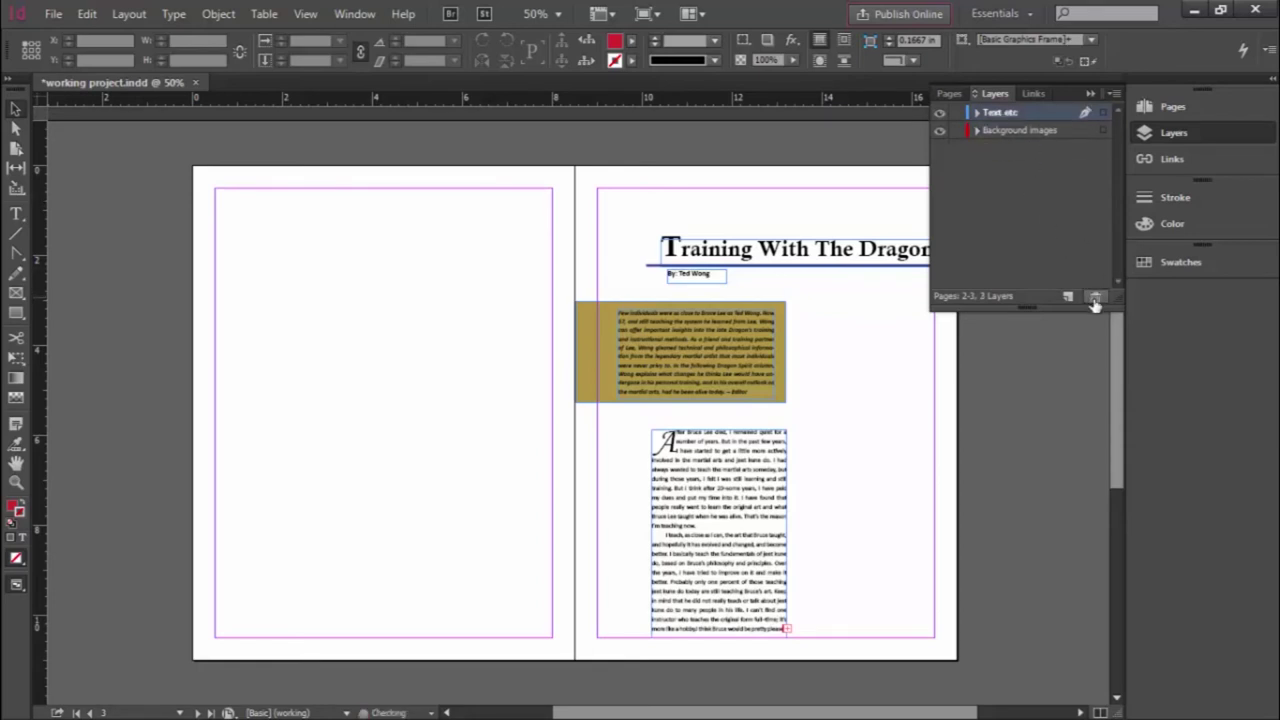
- Check each layer's visibility and leave Background images as the active layer
click(1006, 132)
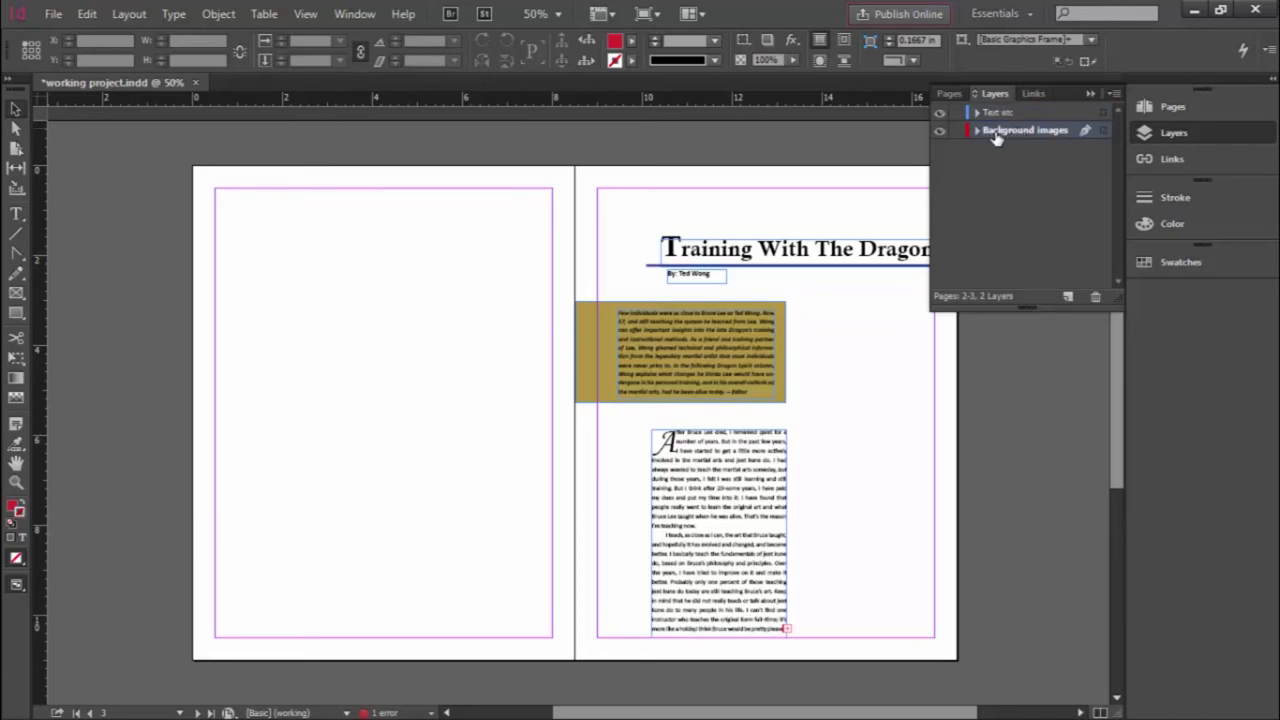
click(939, 131)
click(939, 114)
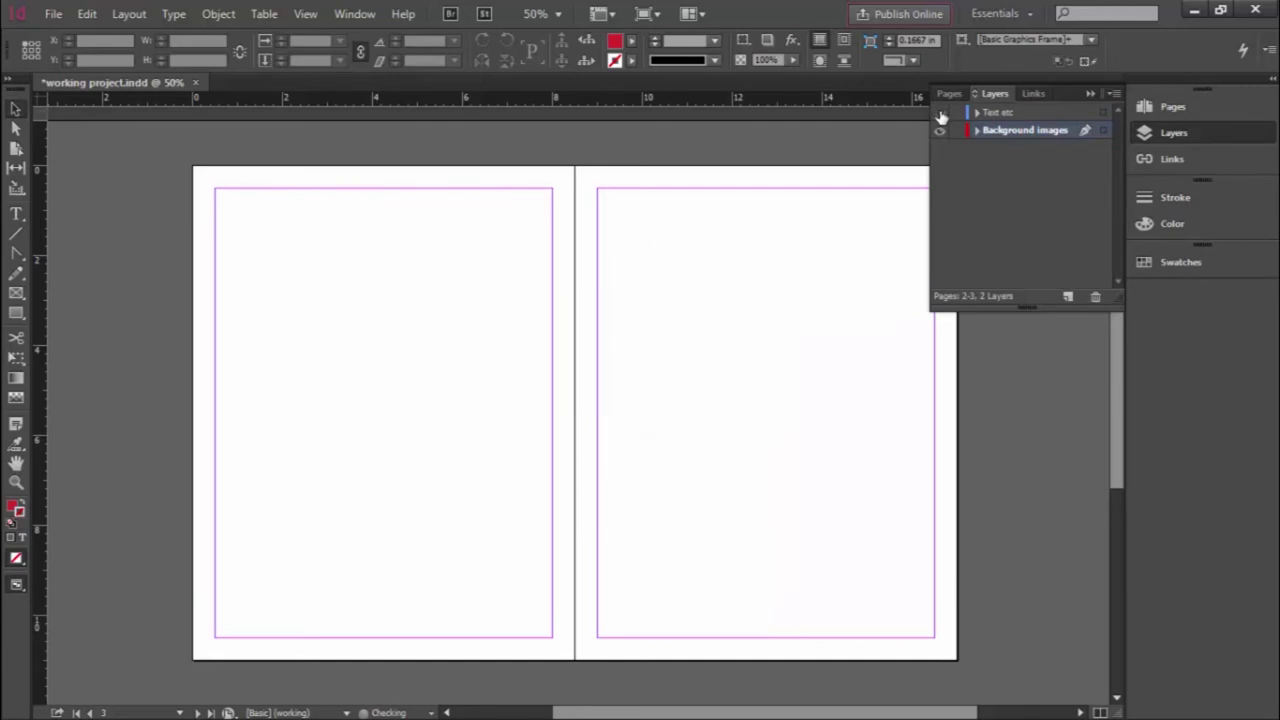
click(939, 114)
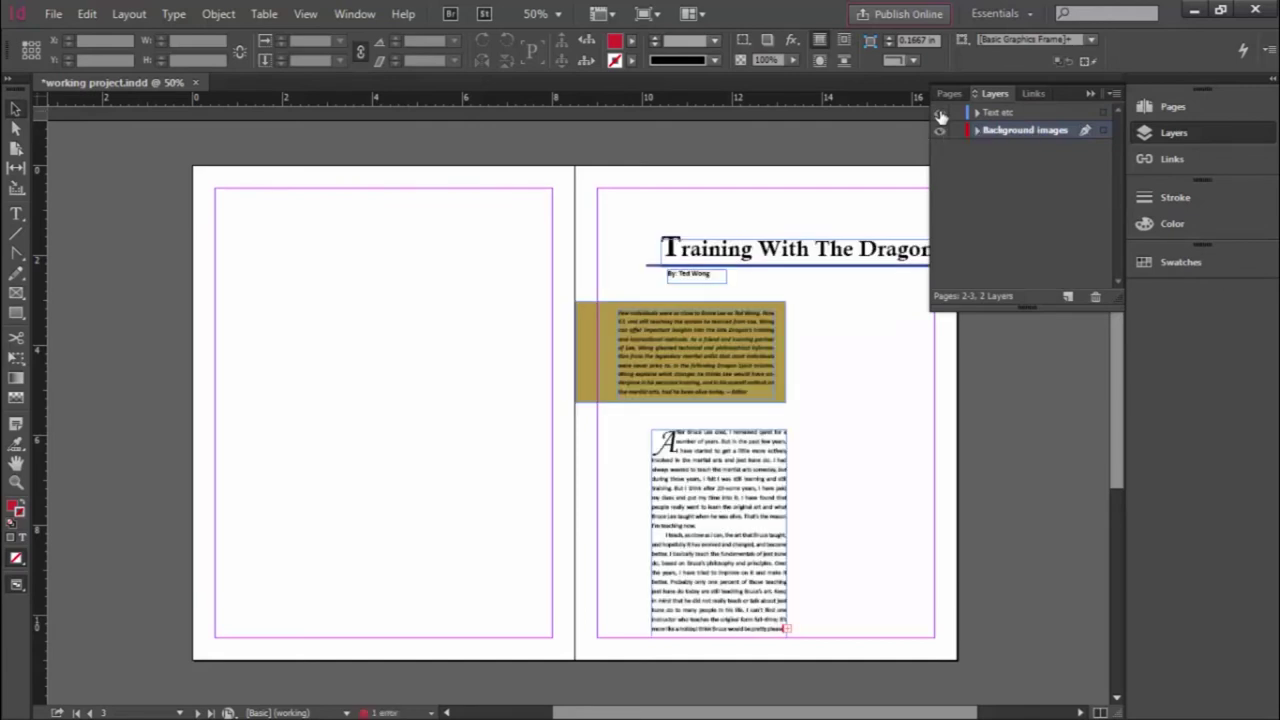
click(996, 114)
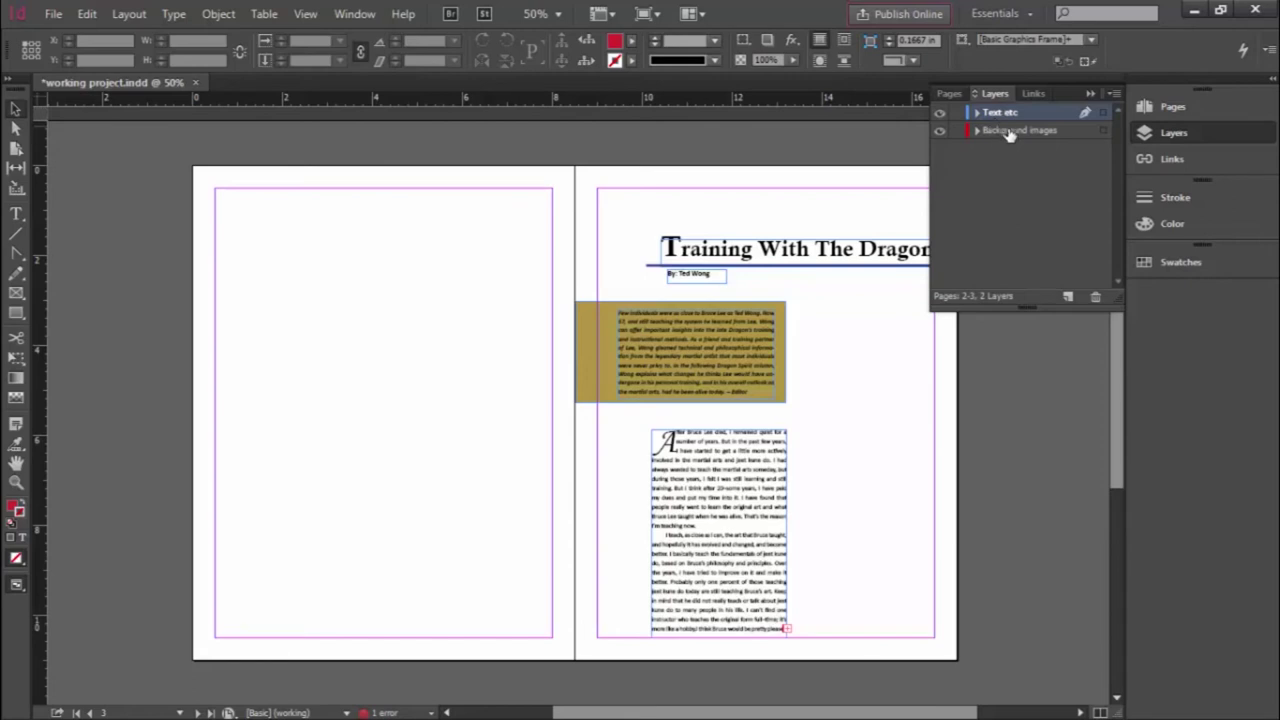
click(1004, 131)
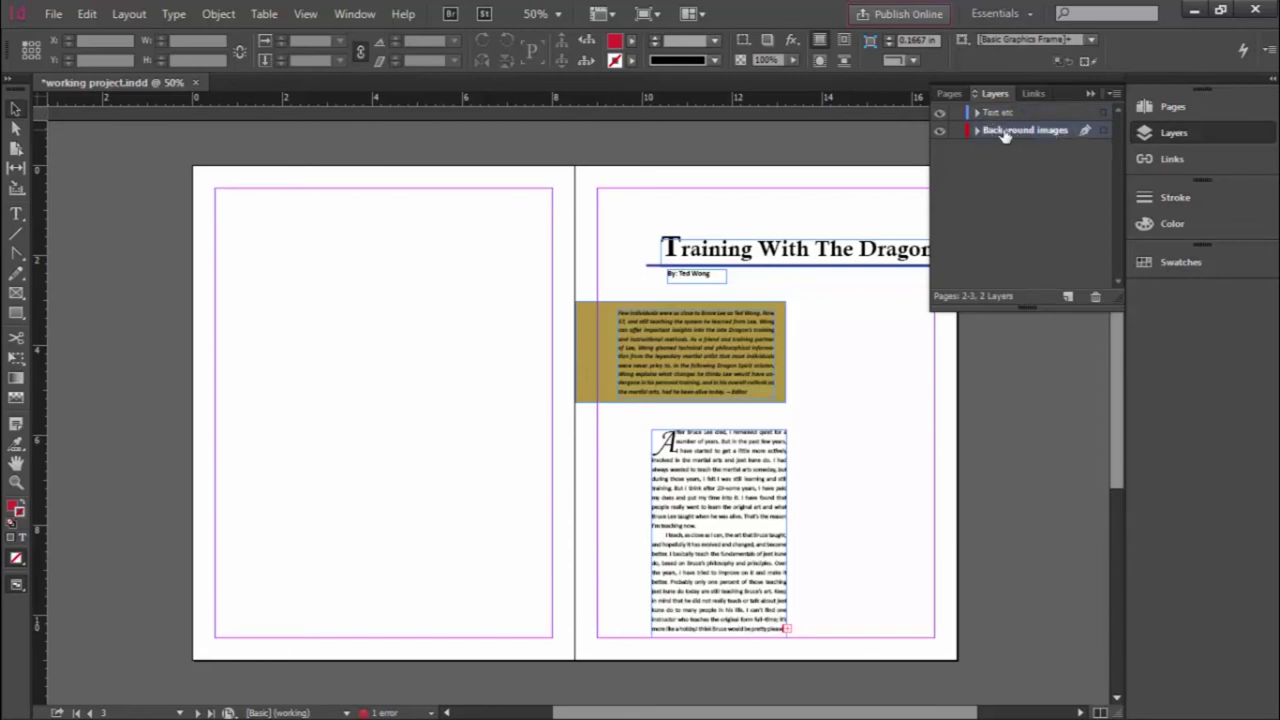
click(1033, 112)
click(1036, 132)
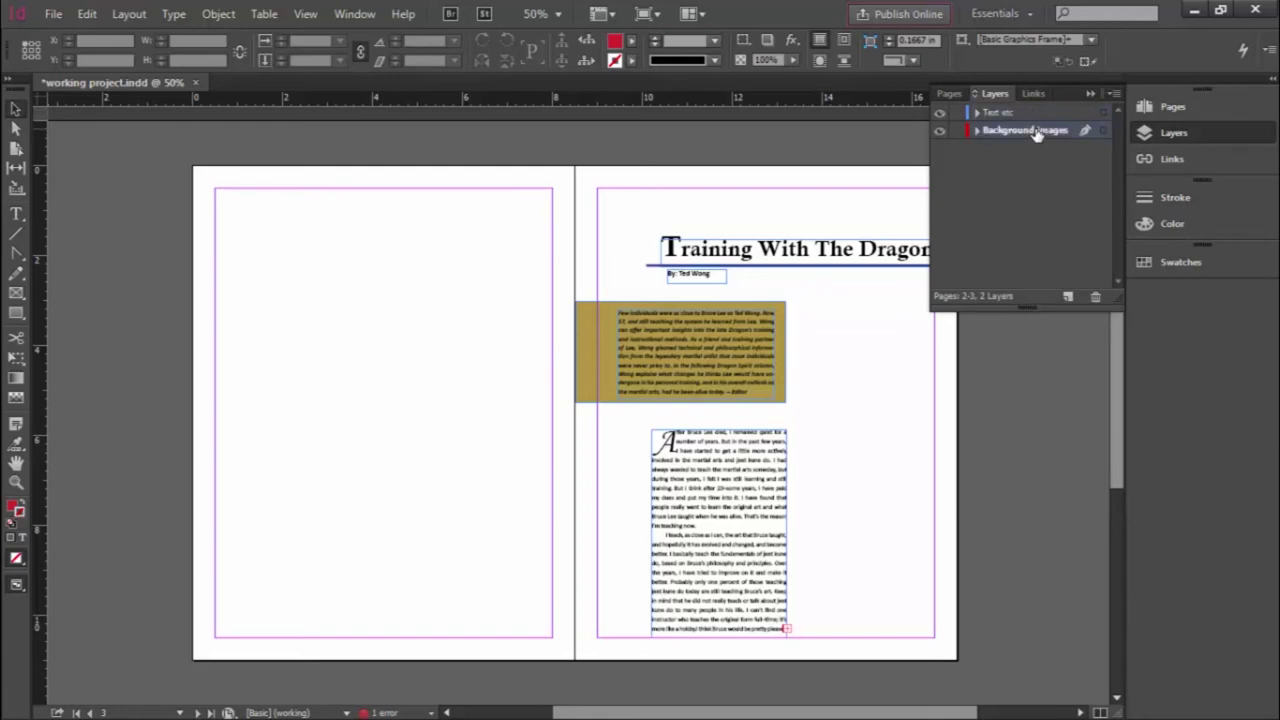
- Lock the Text etc layer and close the layers list
click(958, 114)
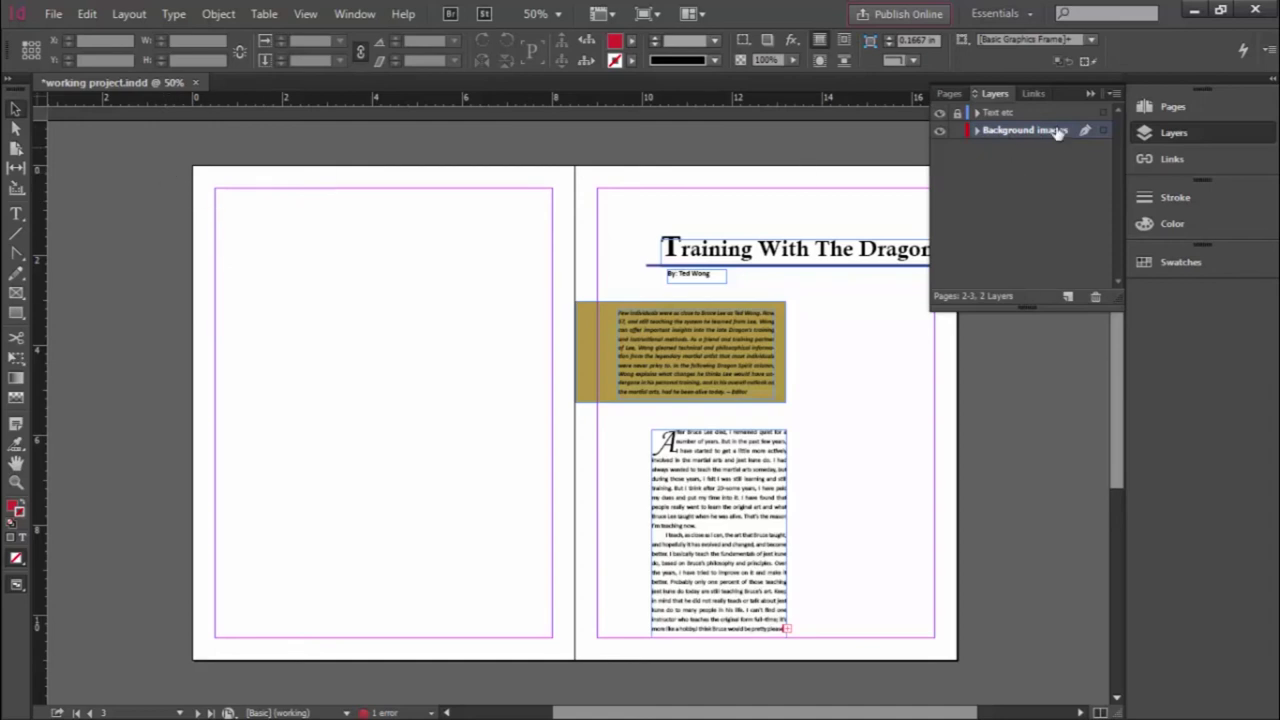
click(1175, 133)
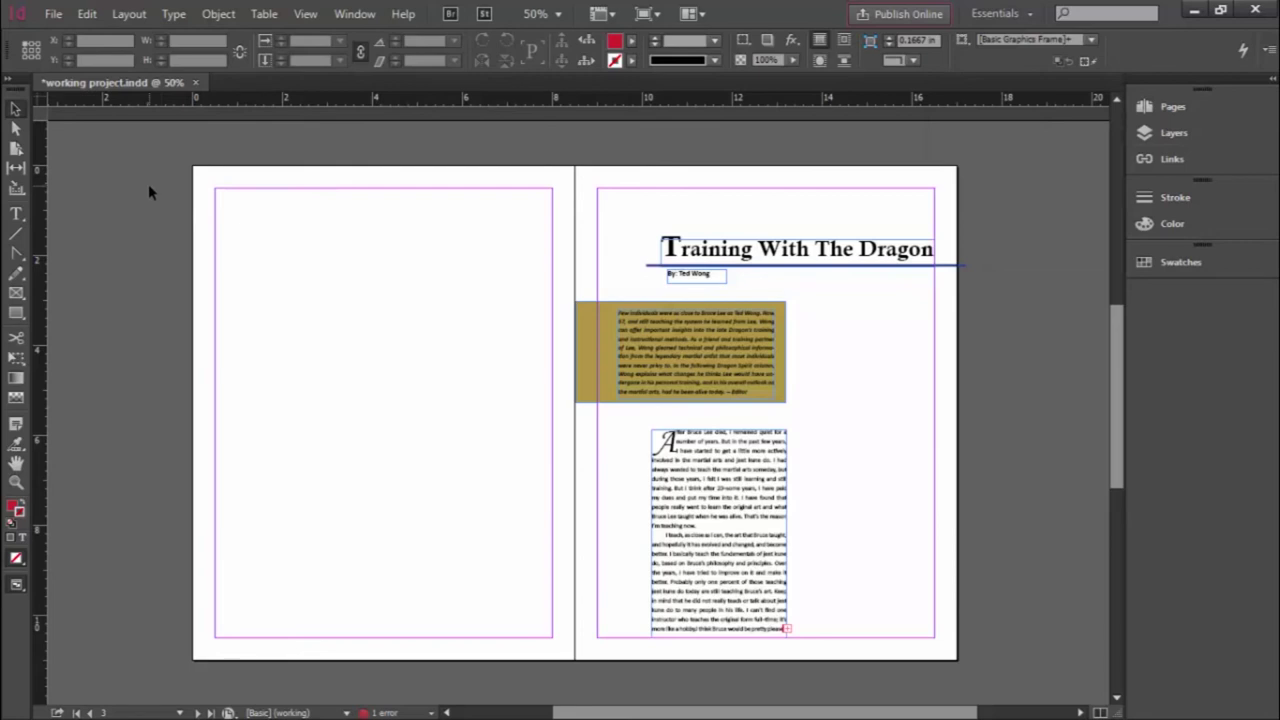
- Paste the Bruce Lee photo onto the left page on Background images and hide Text etc
key(ctrl+z)
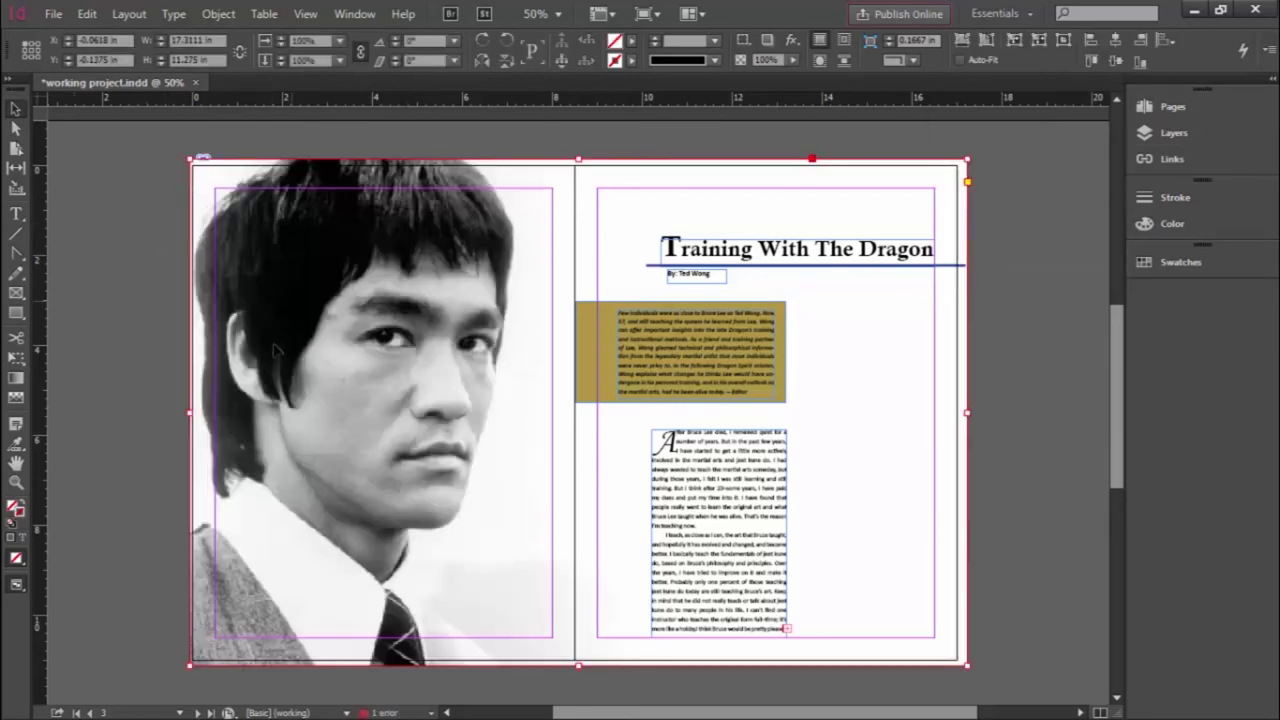
click(121, 264)
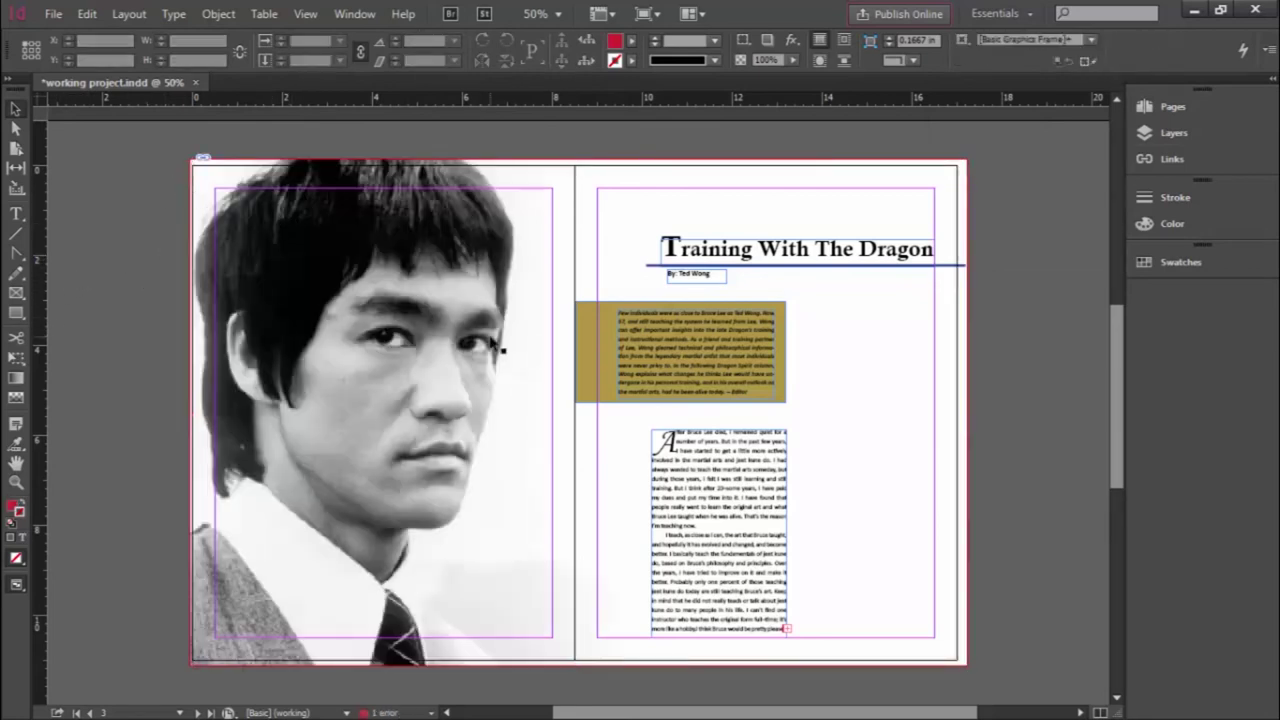
click(1179, 134)
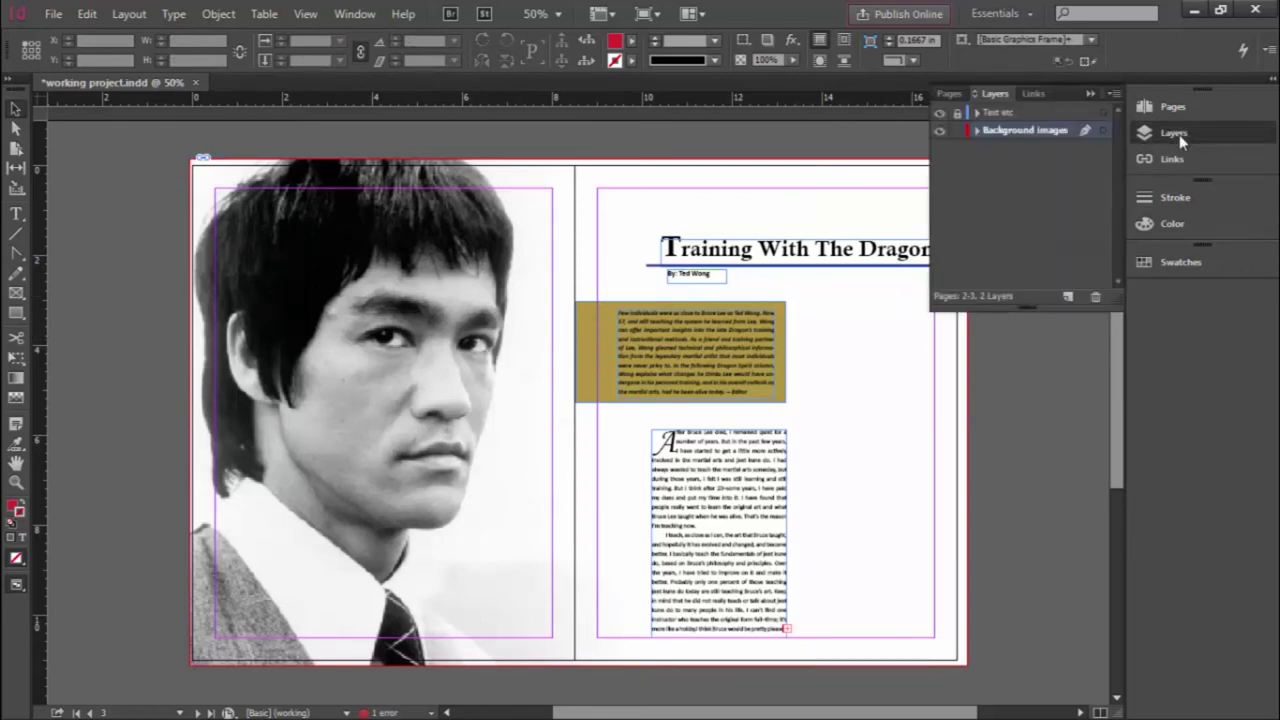
click(940, 114)
click(939, 131)
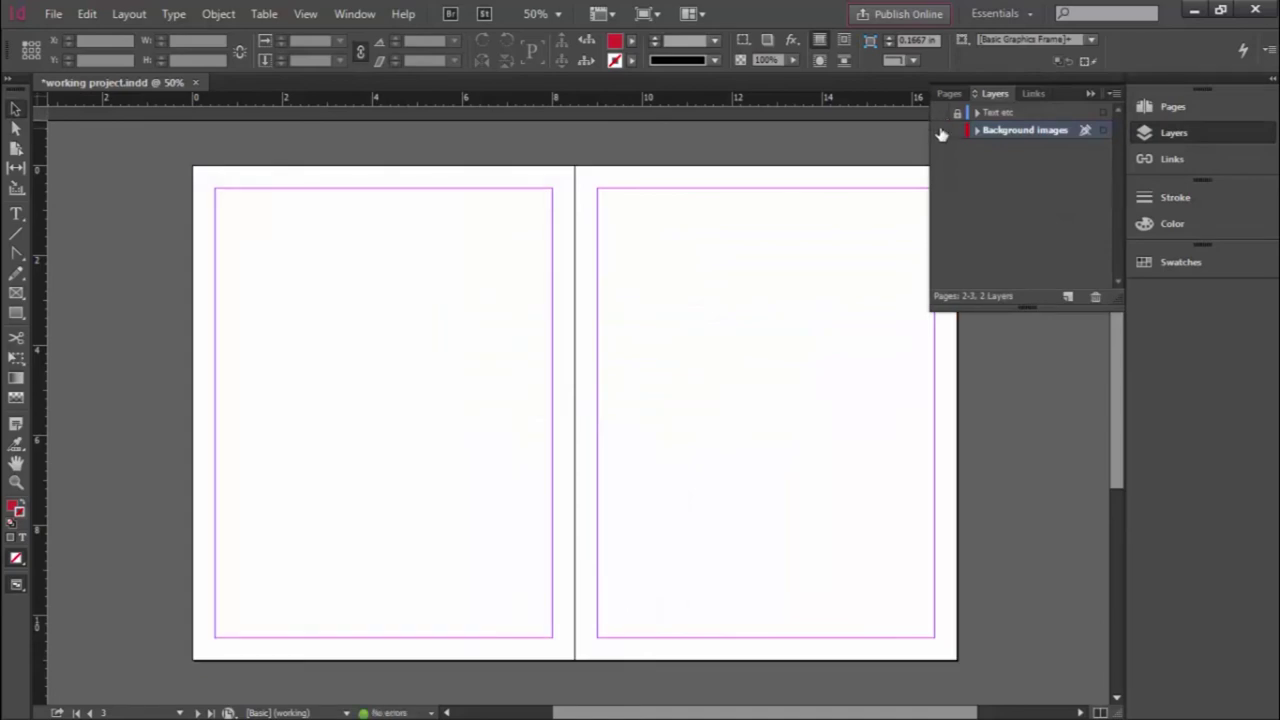
click(940, 131)
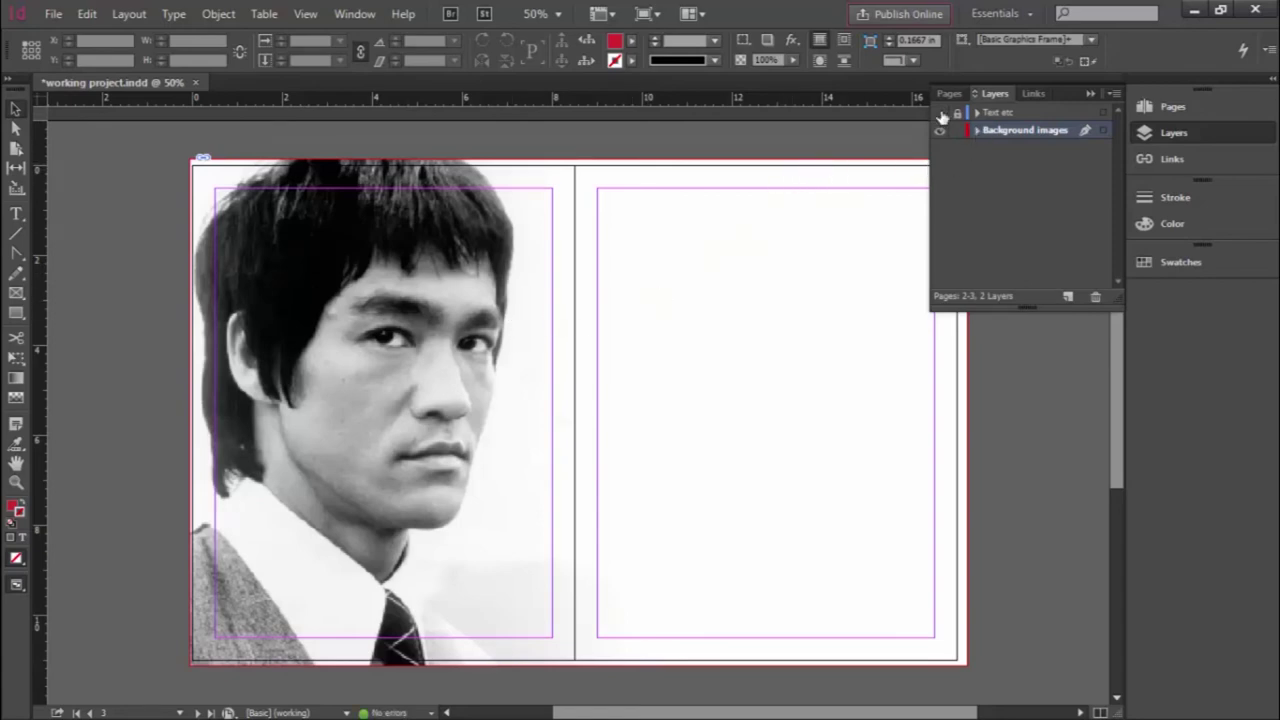
click(940, 114)
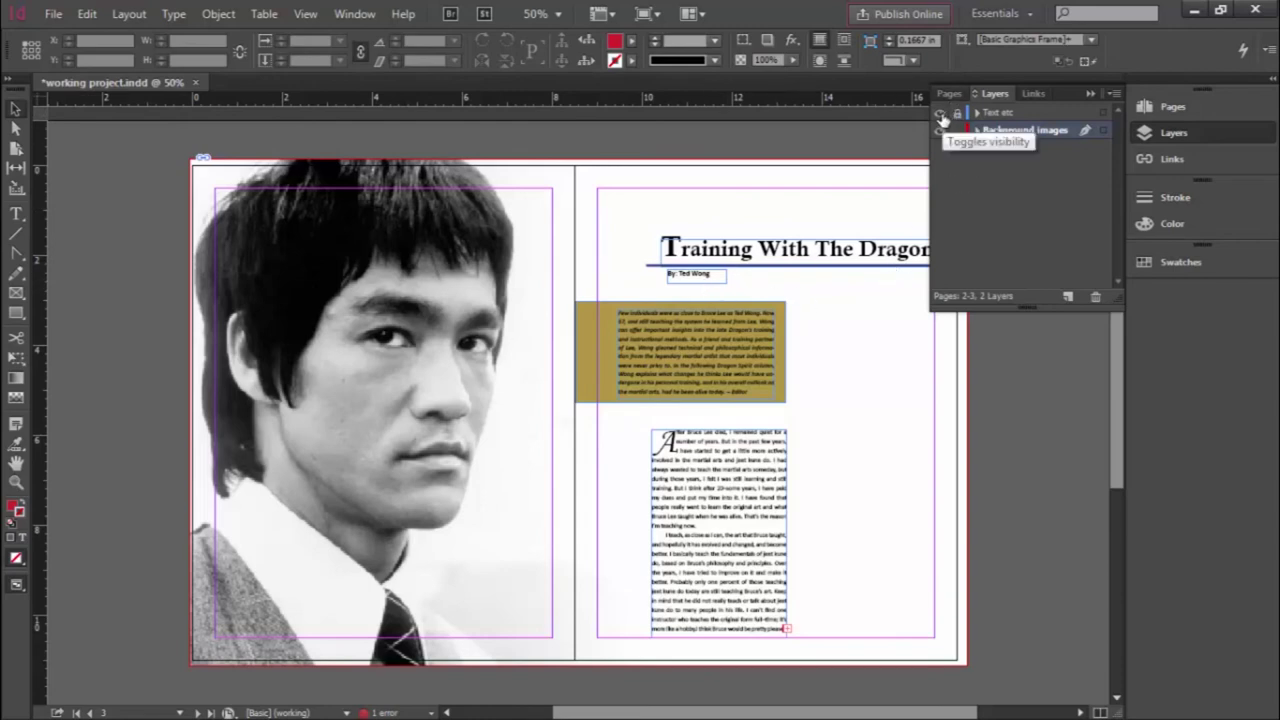
click(940, 113)
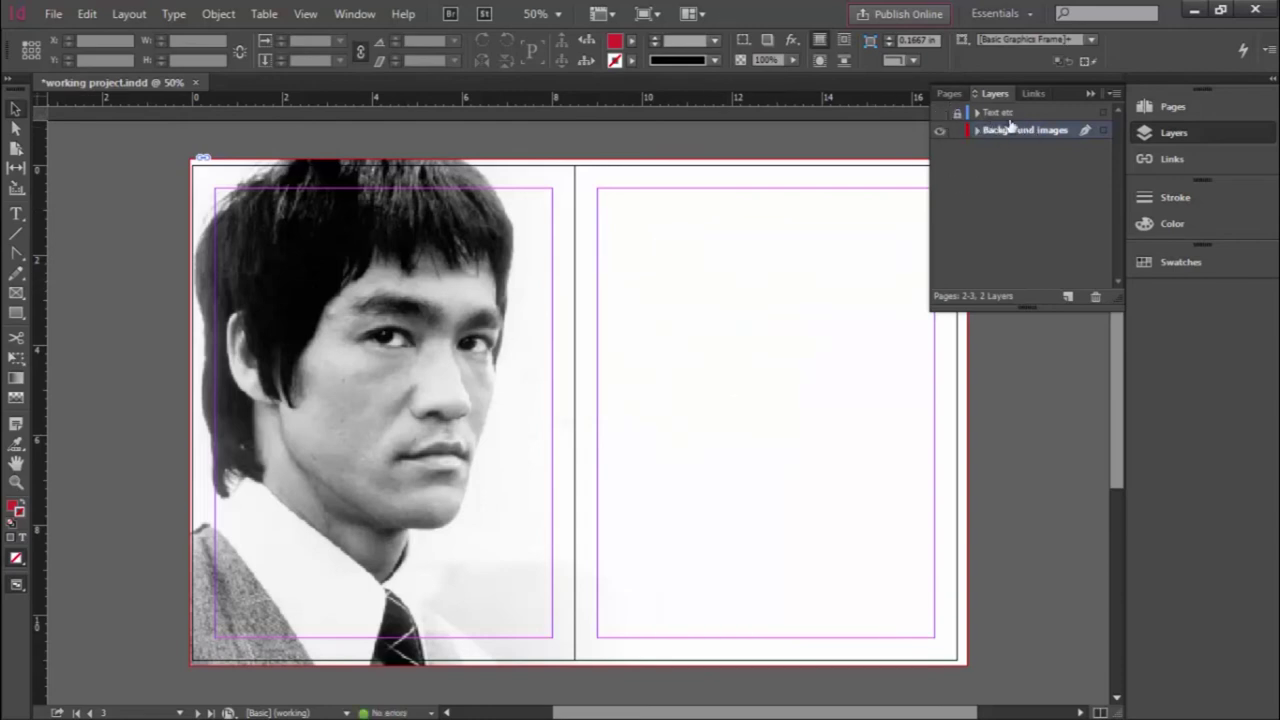
click(1172, 133)
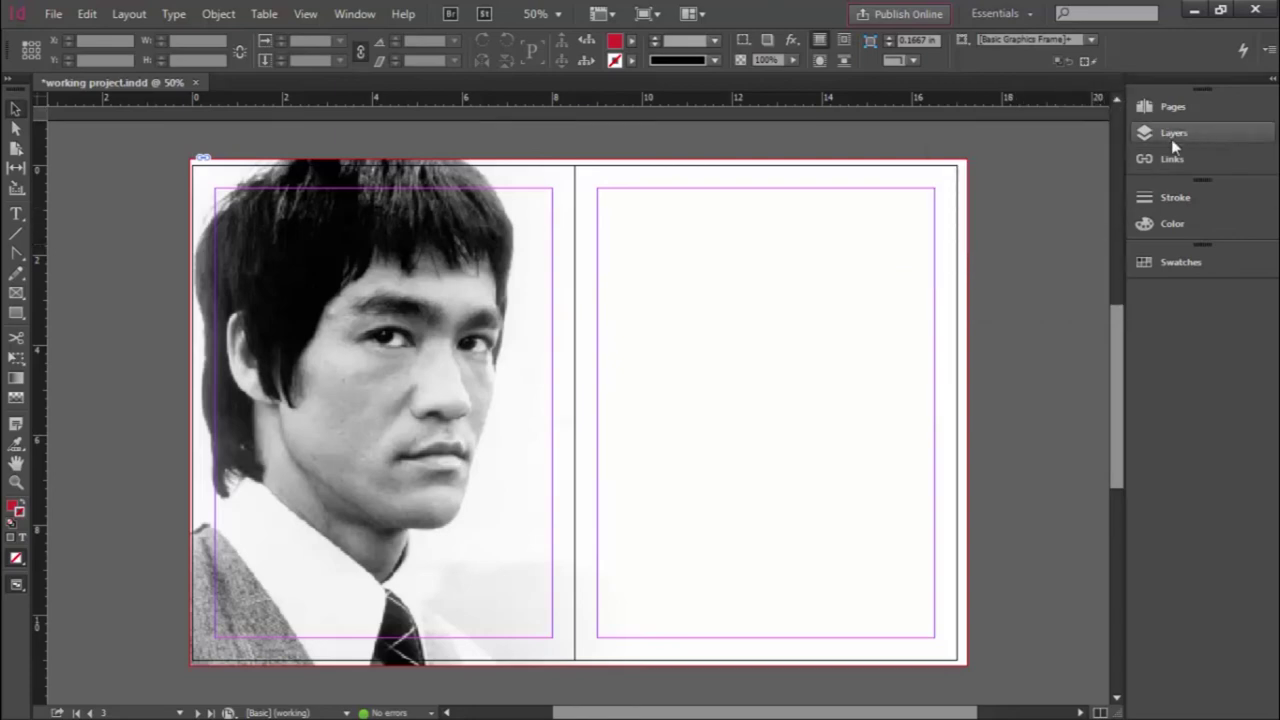
click(1172, 133)
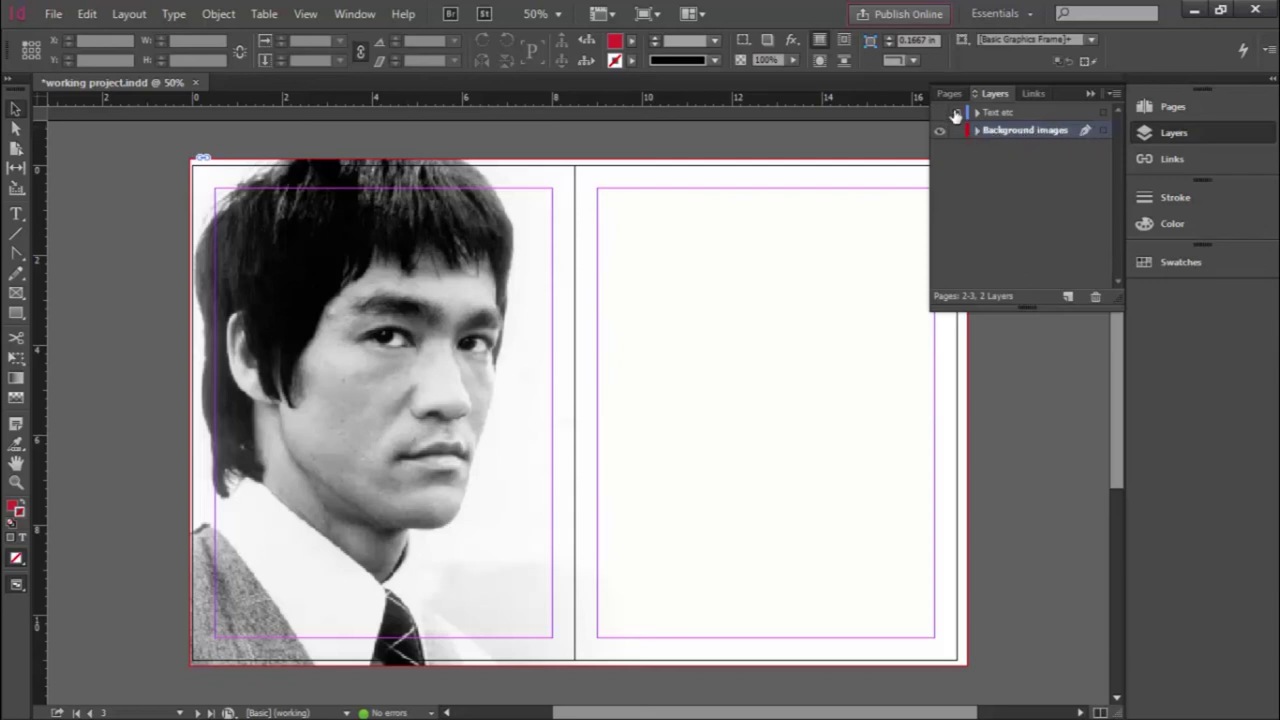
- Close the Layers panel and select the large photo frame spanning the spread
click(1172, 136)
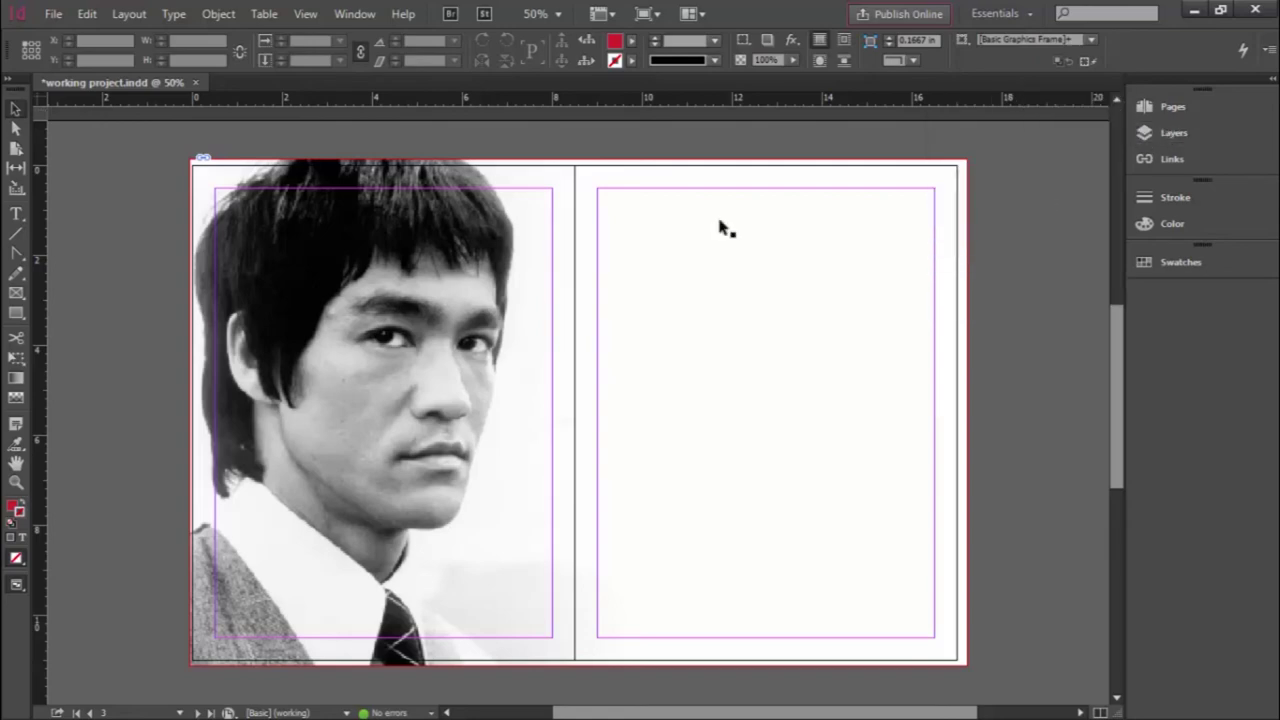
click(51, 16)
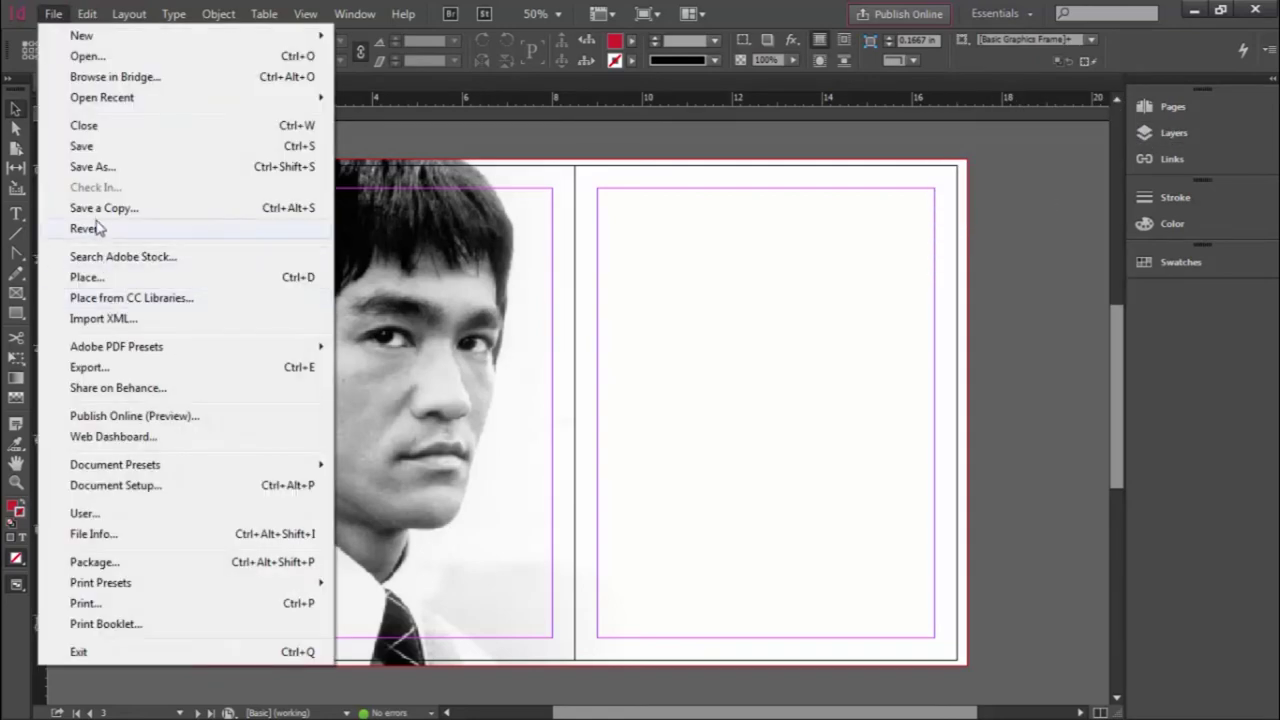
click(990, 305)
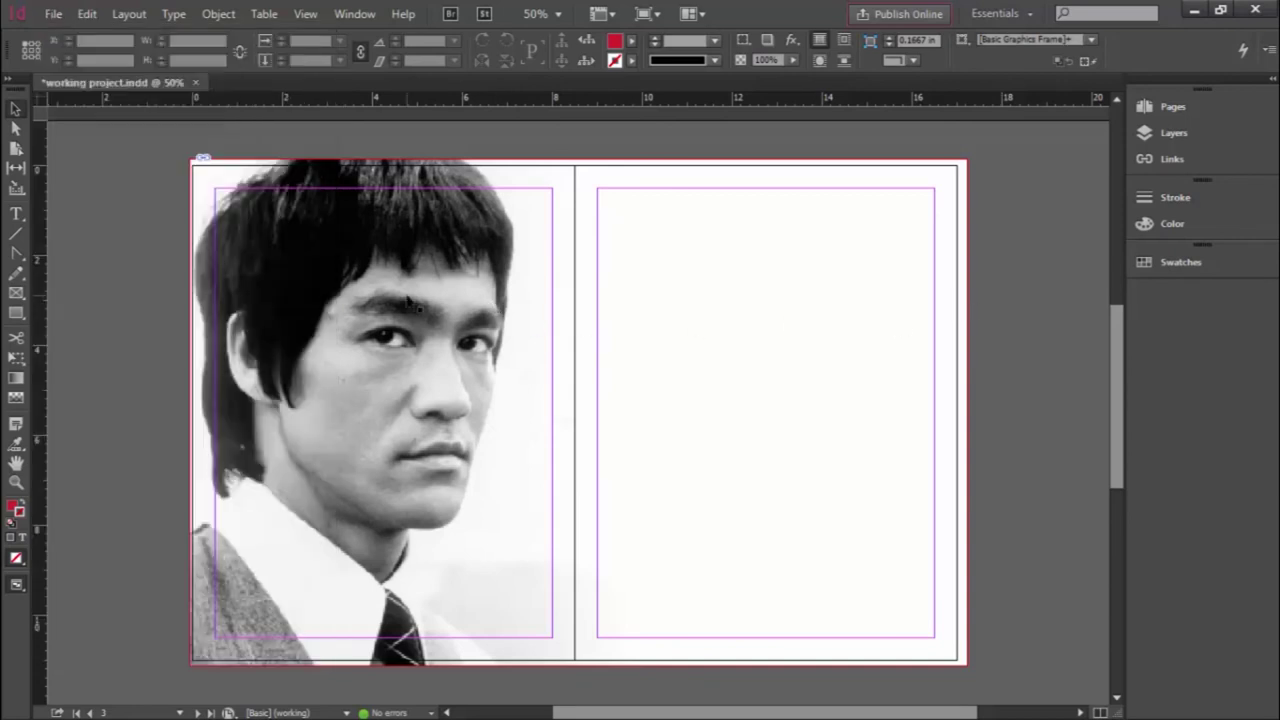
click(748, 196)
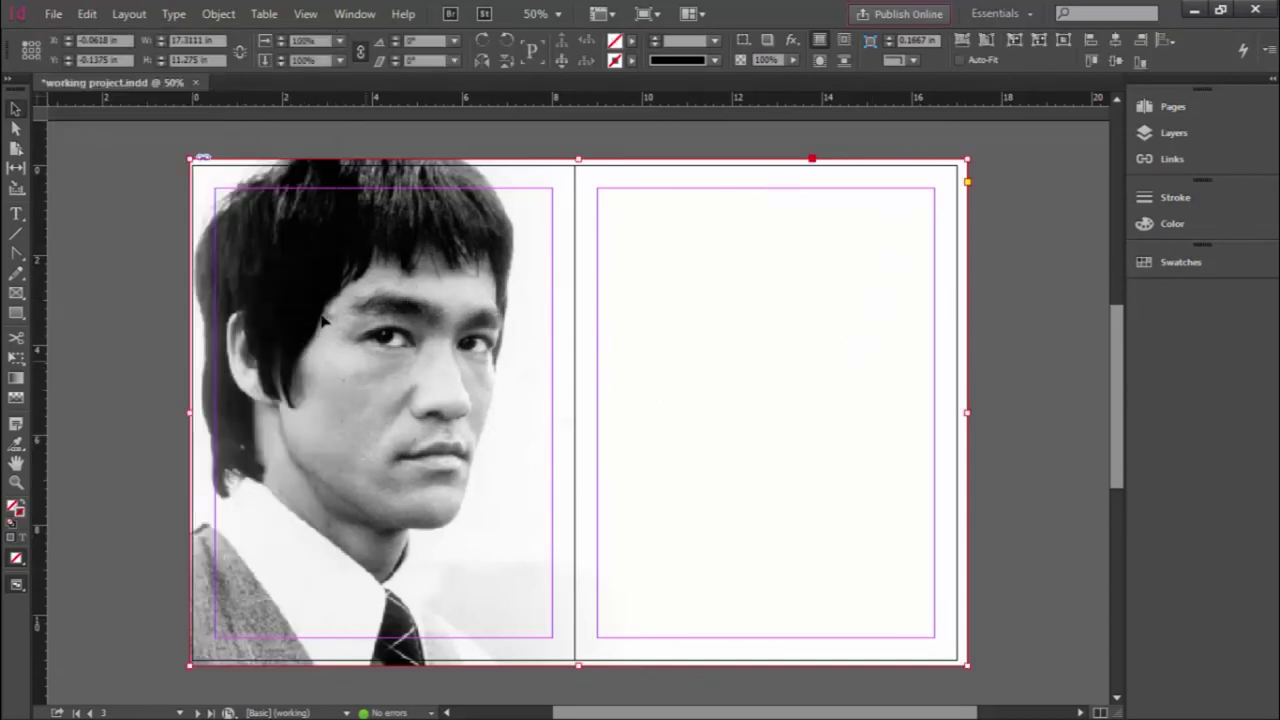
click(51, 13)
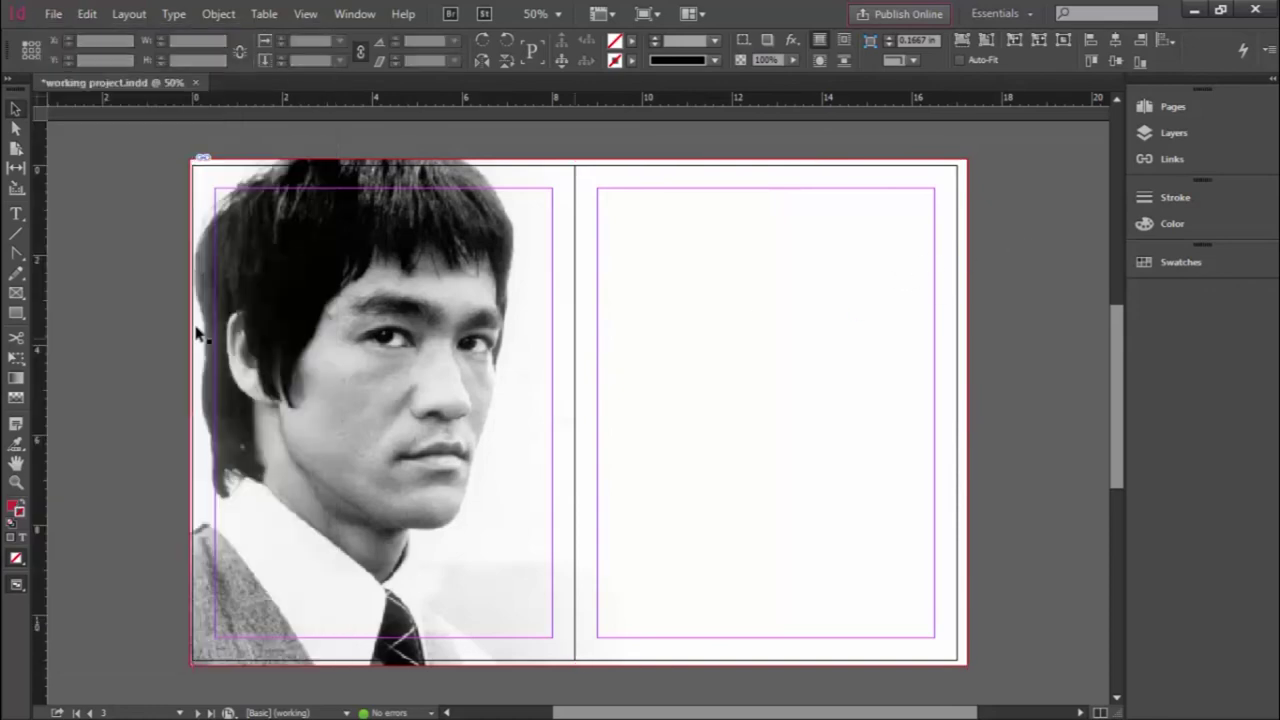
- Draw an empty text frame on the pasteboard right of the spread and select it
click(16, 213)
drag(982, 253, 1088, 394)
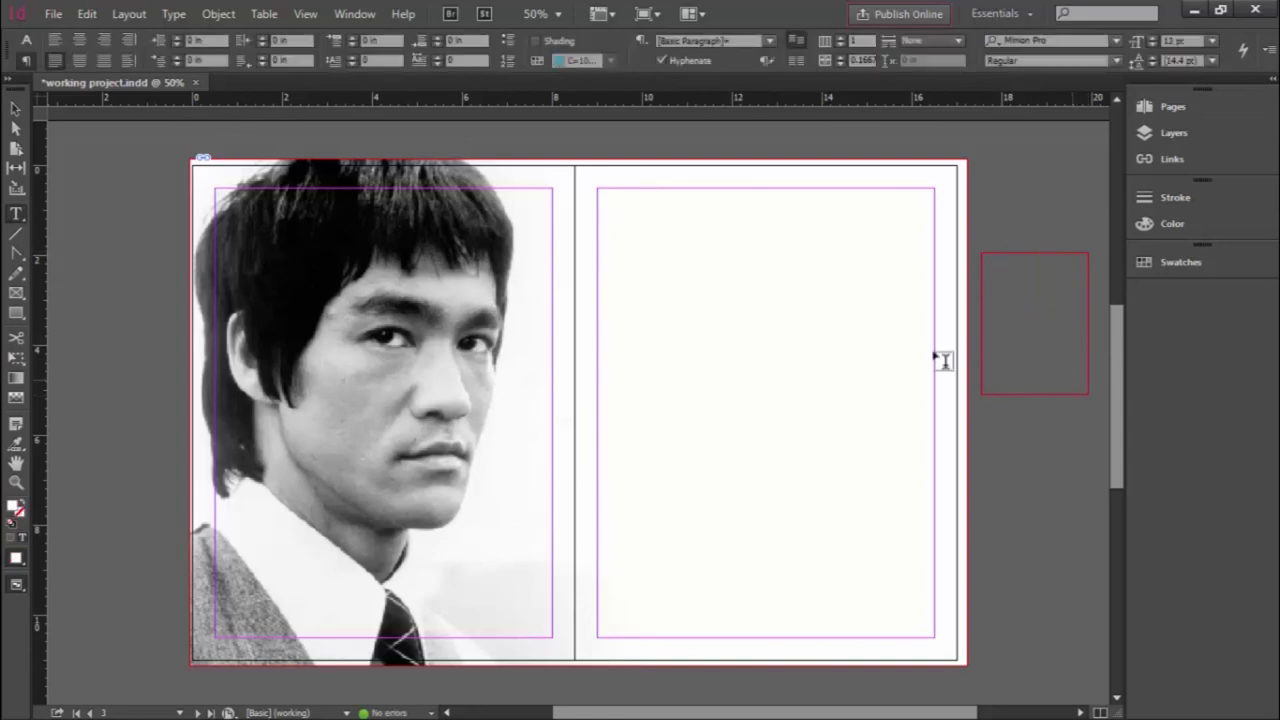
click(16, 108)
click(1024, 253)
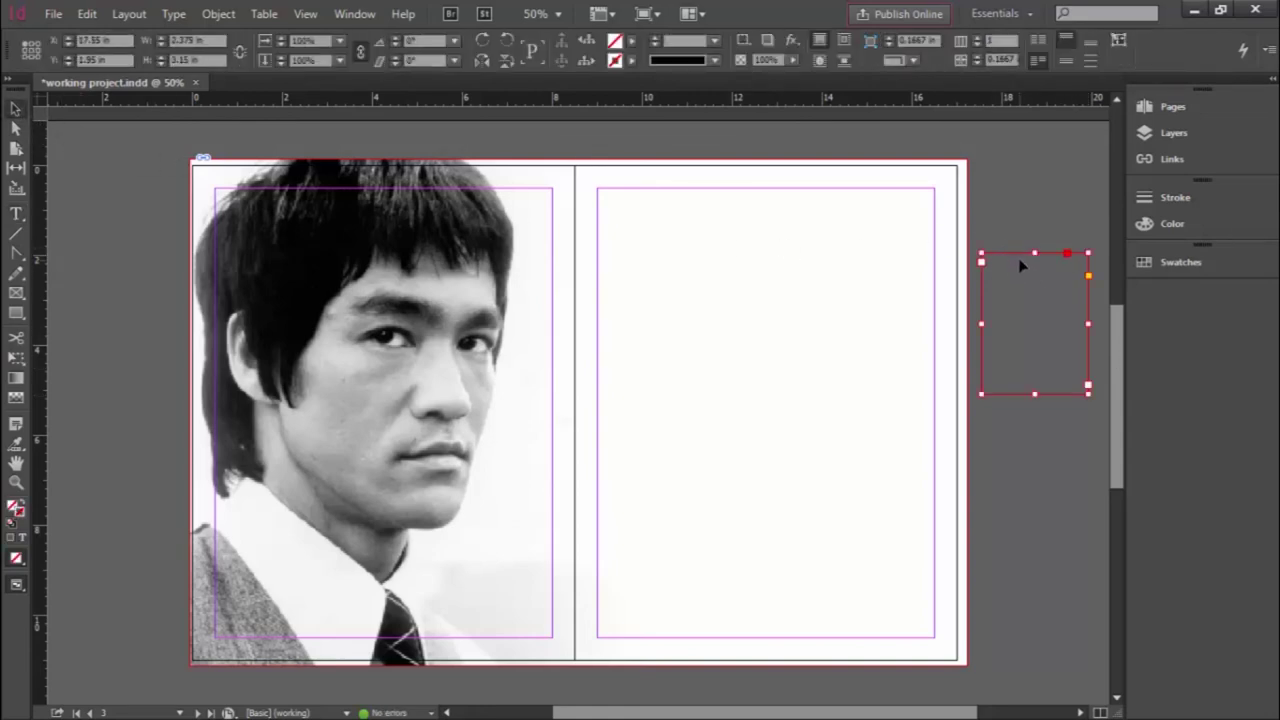
- Cancel the Place dialog, then delete the empty frame beside the spread
click(52, 14)
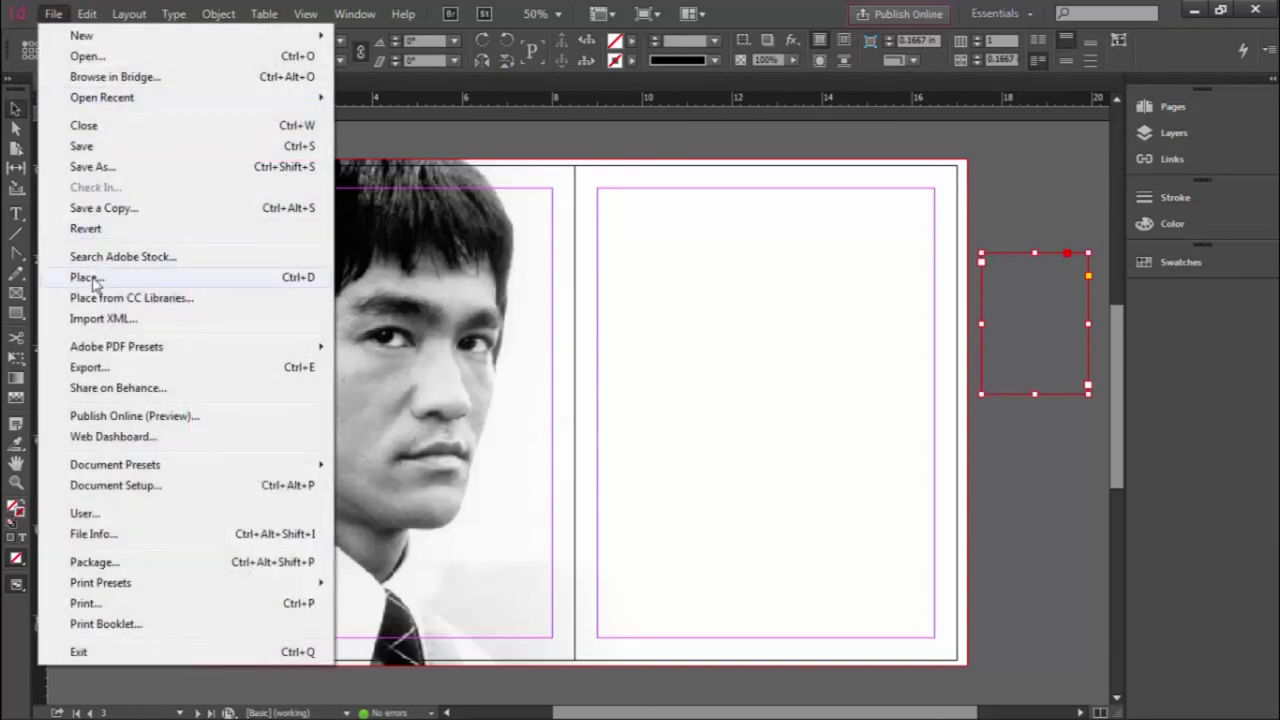
click(90, 278)
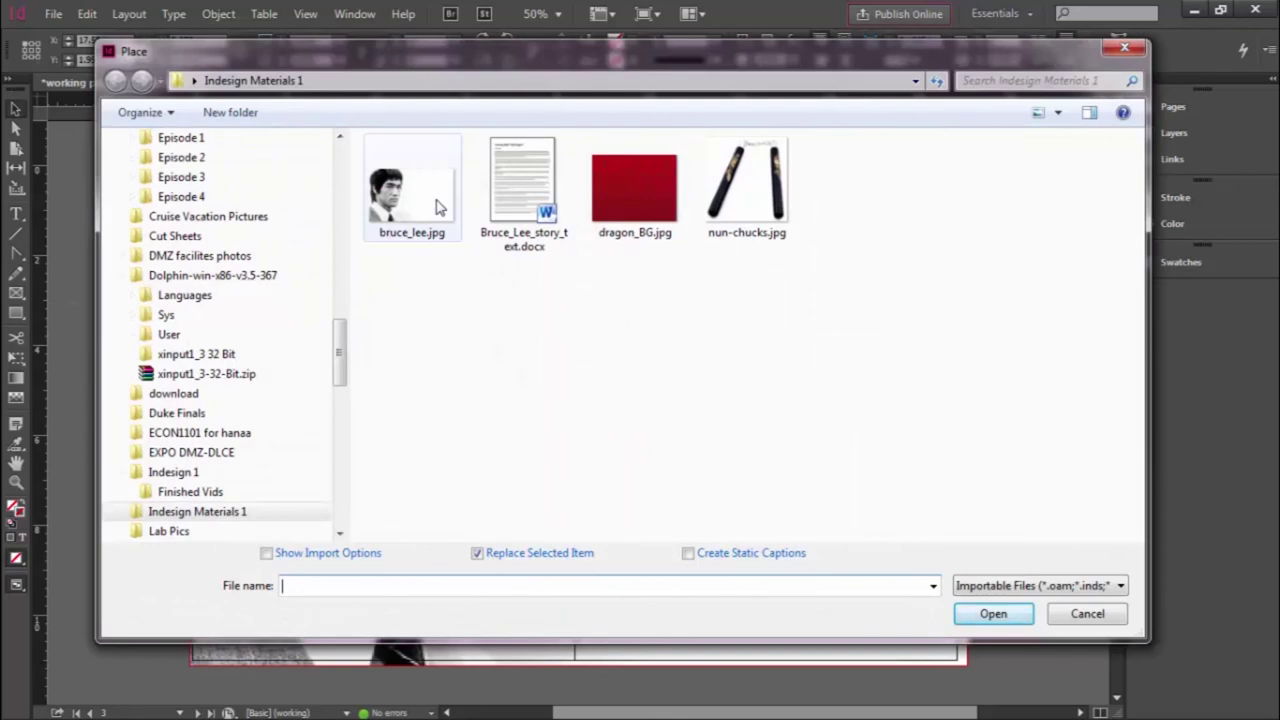
click(1088, 613)
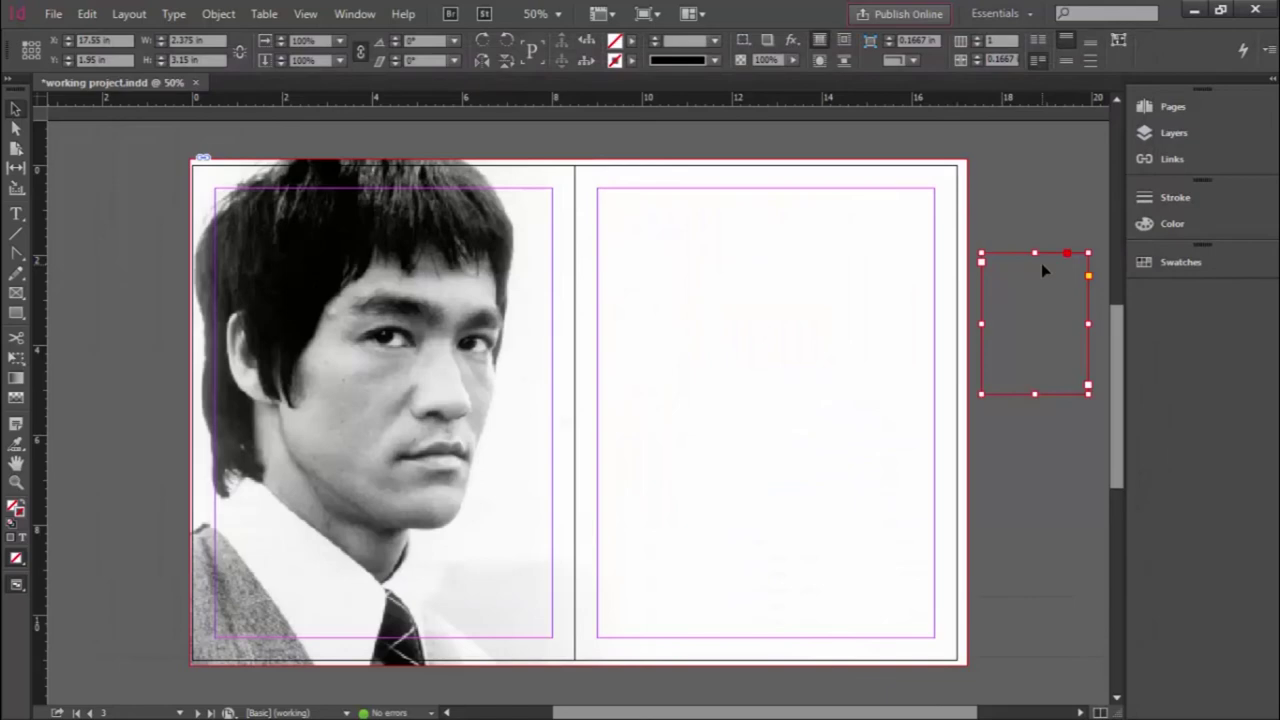
key(Delete)
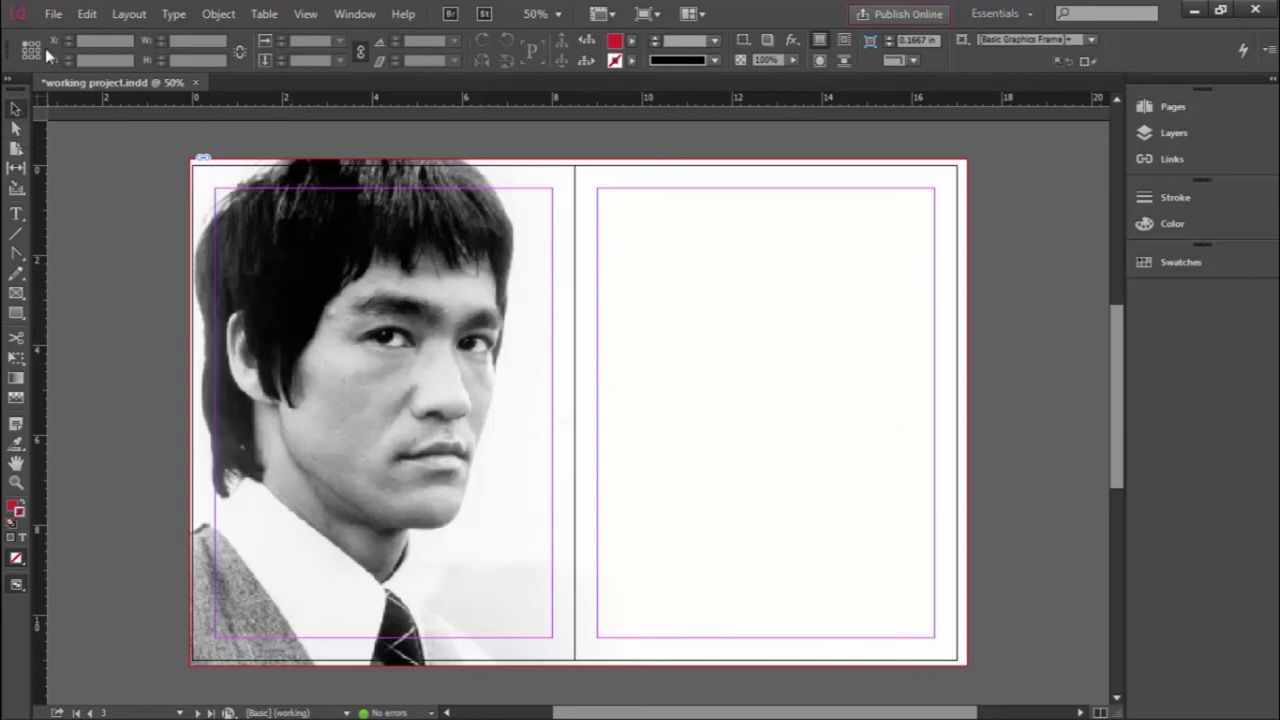
- Load dragon_BG.jpg from the Indesign Materials 1 folder with File > Place
click(53, 14)
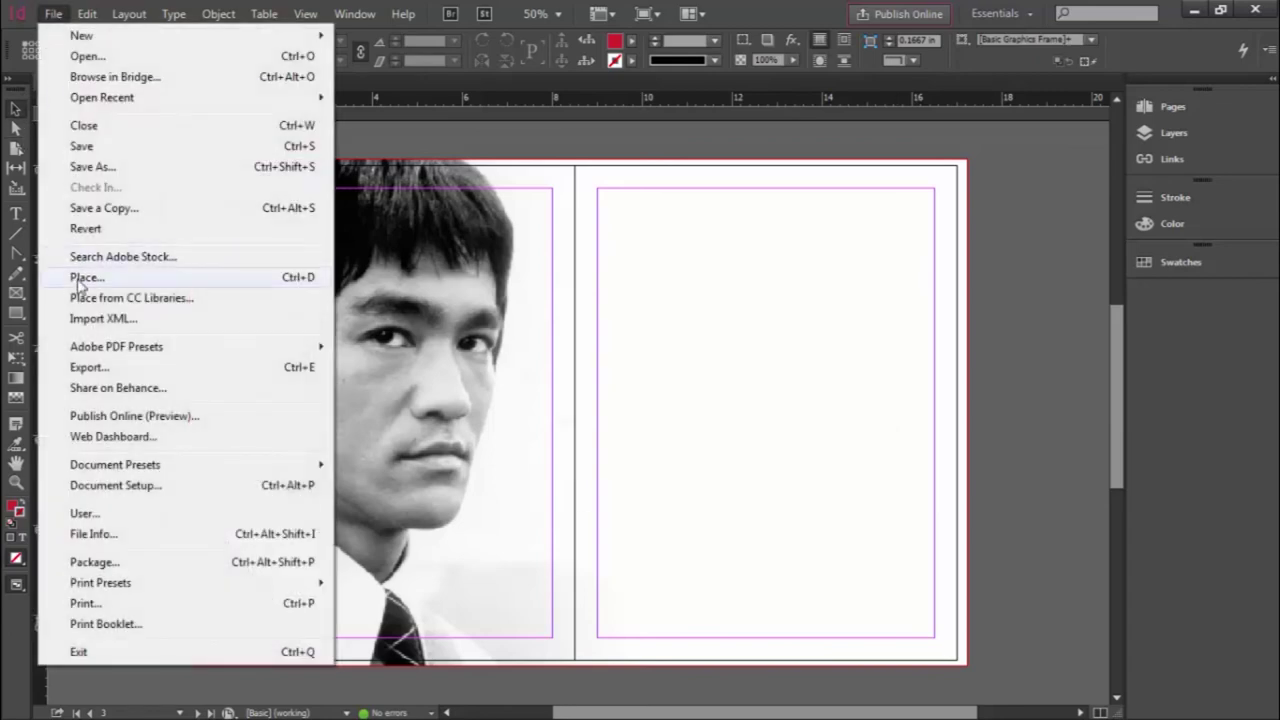
click(77, 279)
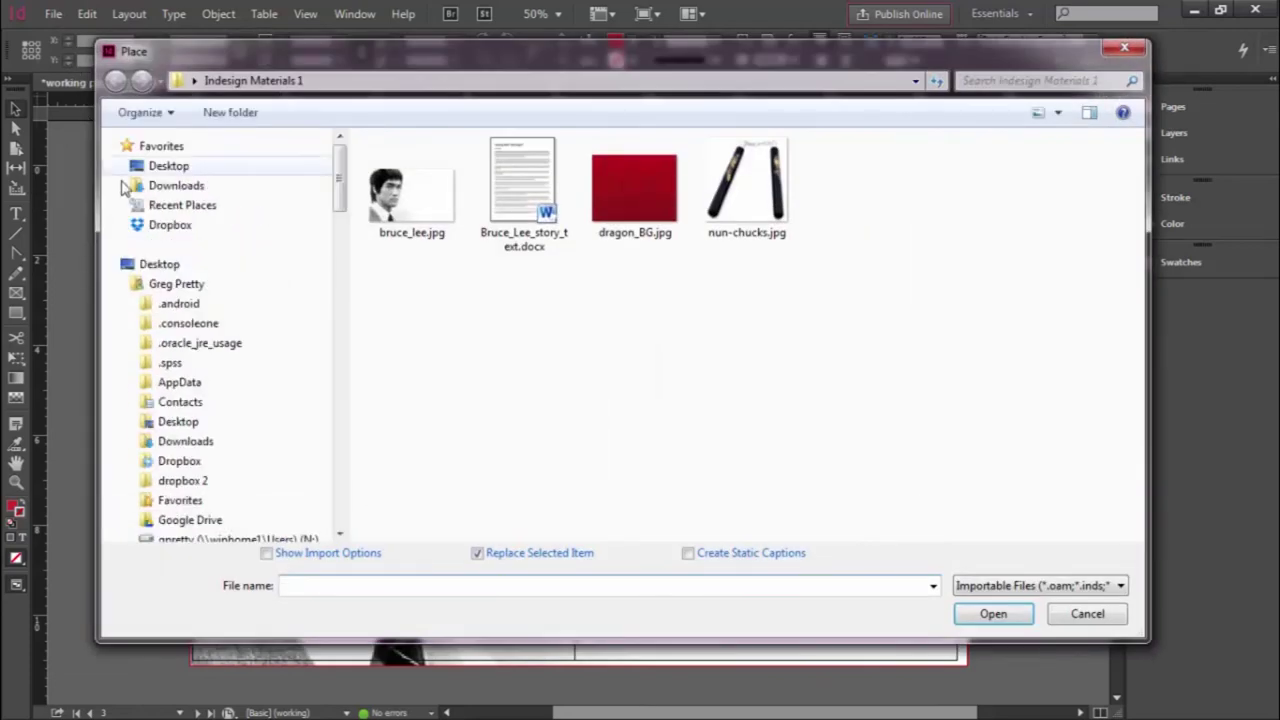
click(624, 195)
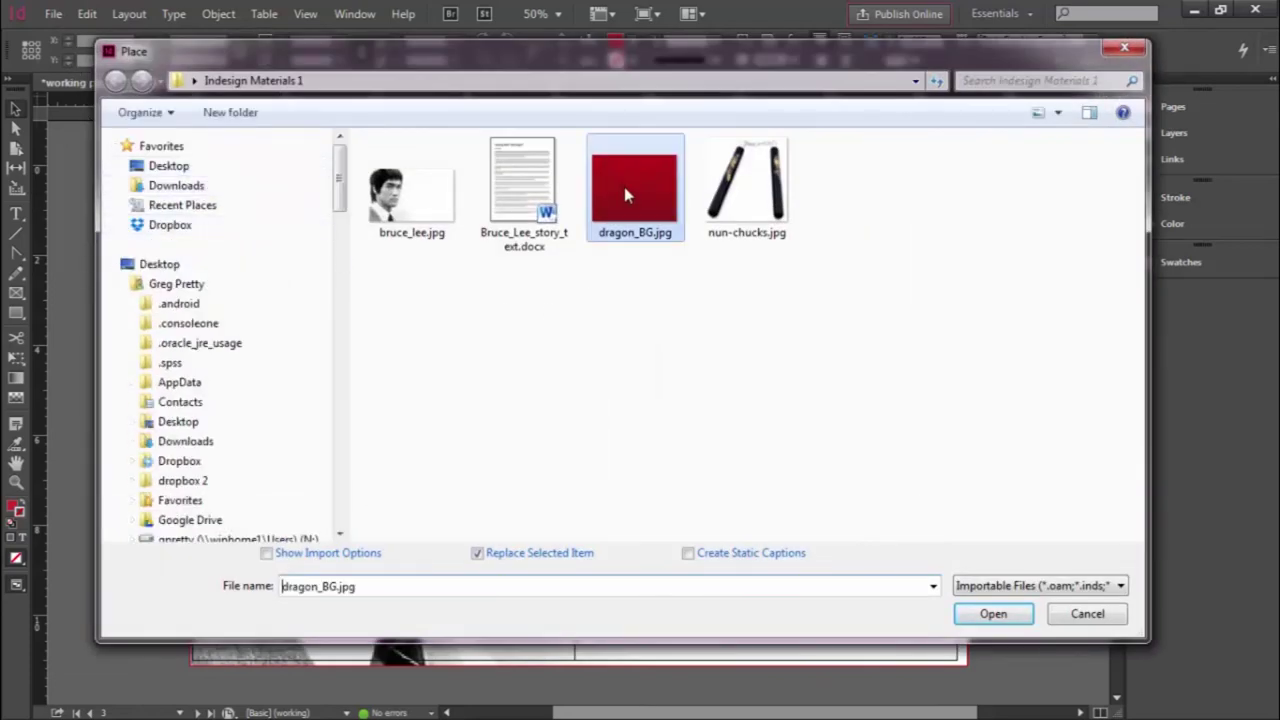
click(989, 620)
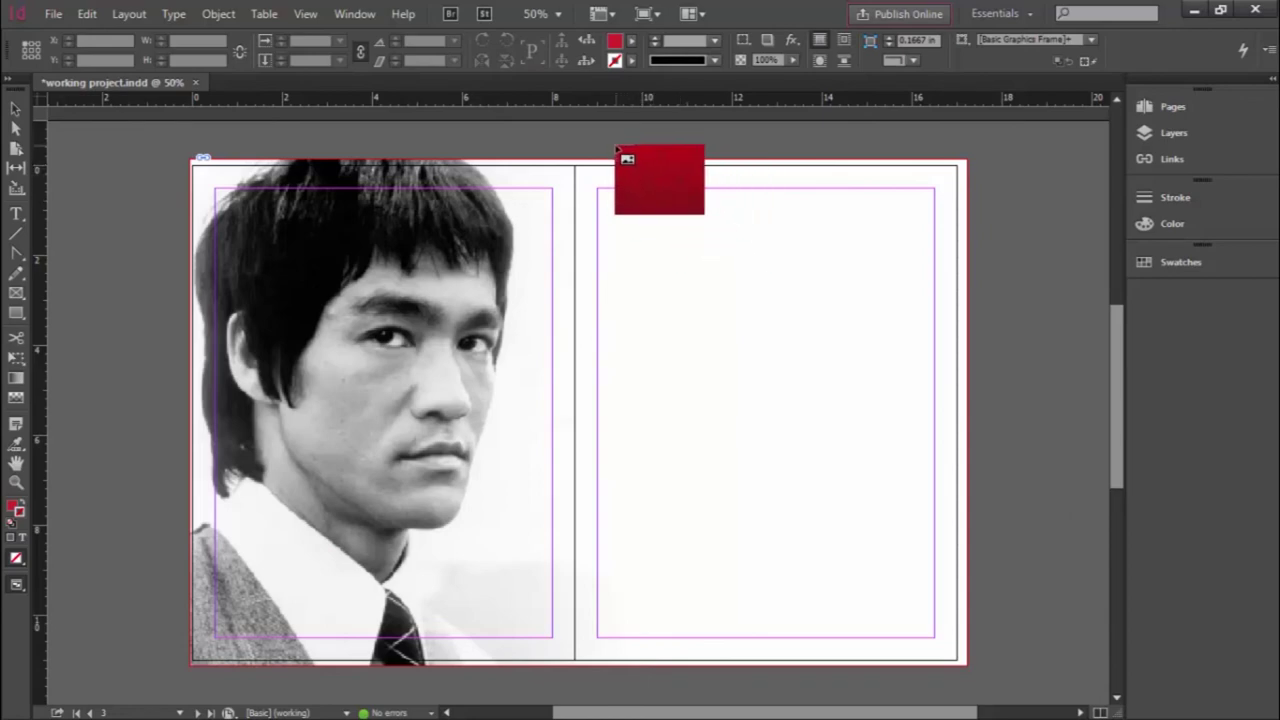
- Place the dragon_BG.jpg pattern at full size, inspect it by zooming, then undo the placement
drag(617, 148, 700, 240)
drag(611, 172, 517, 144)
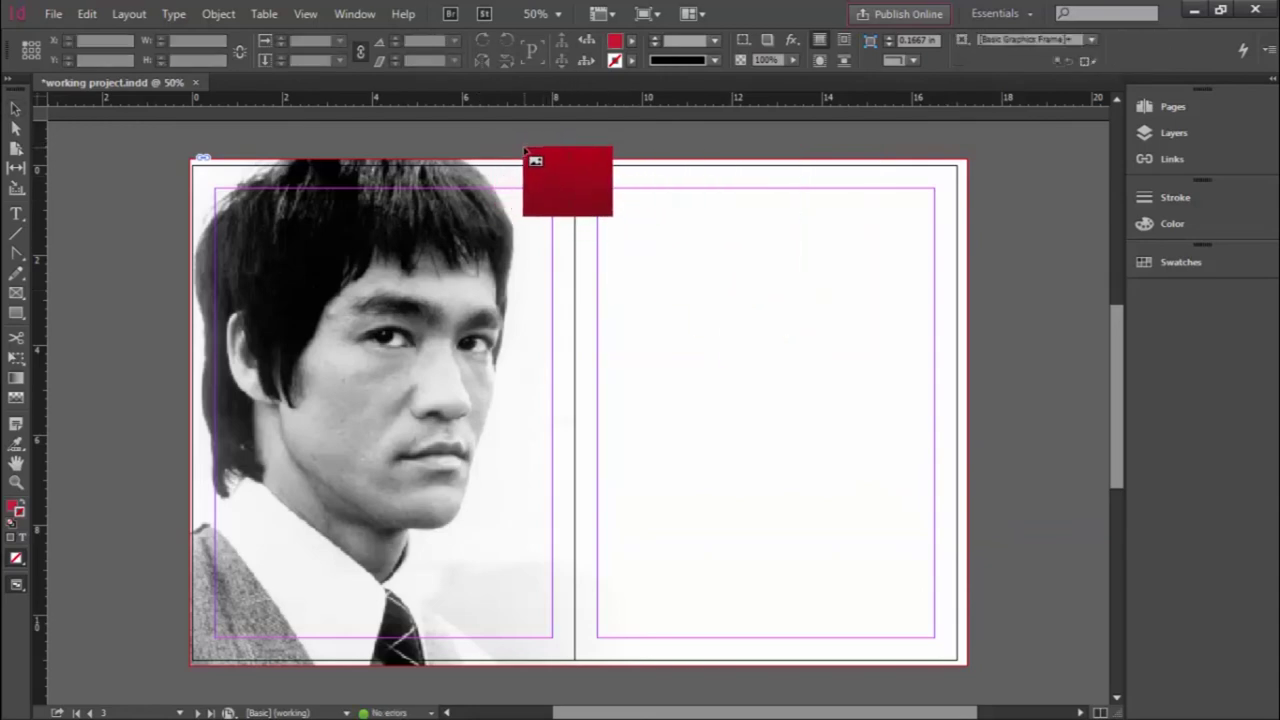
click(524, 147)
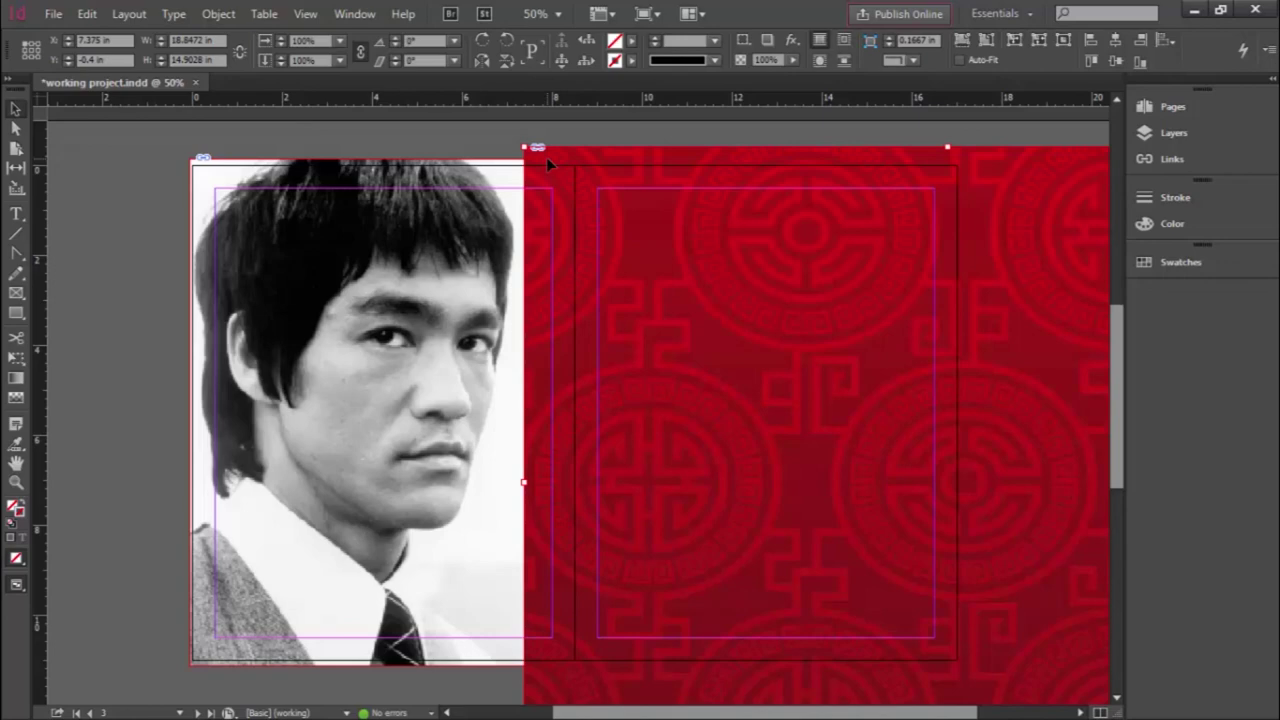
key(ctrl+minus)
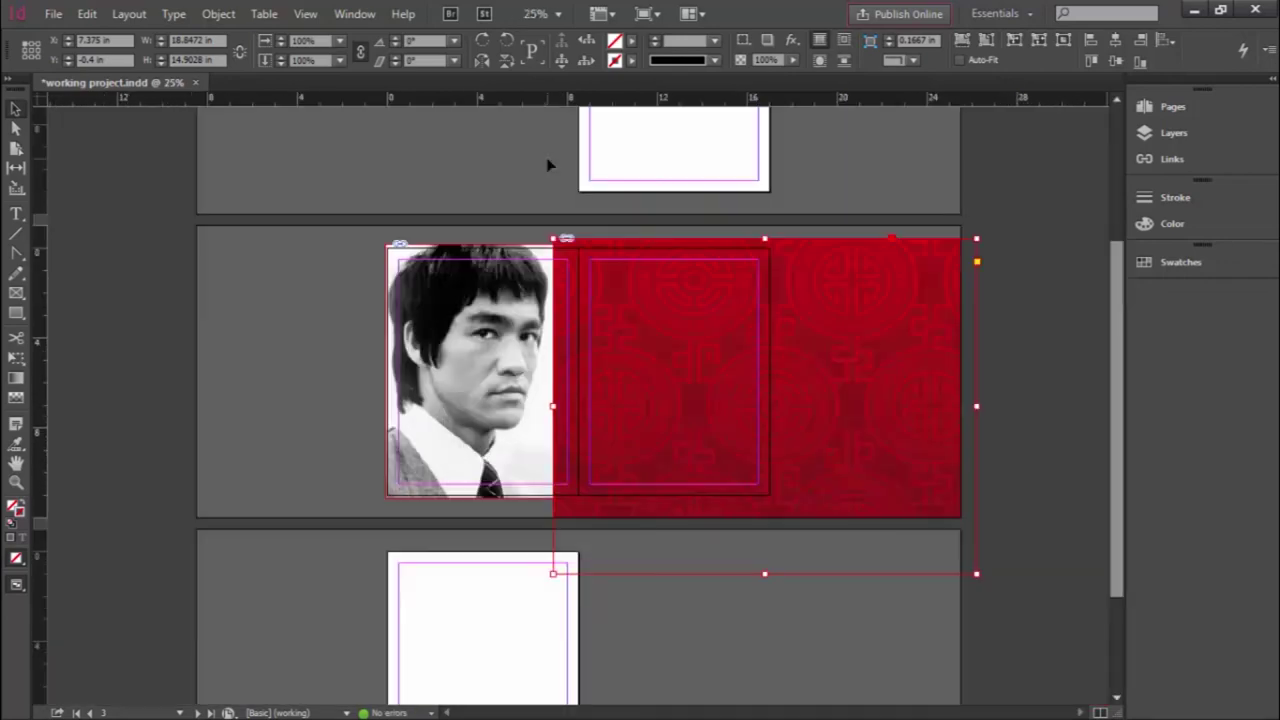
key(ctrl+equal)
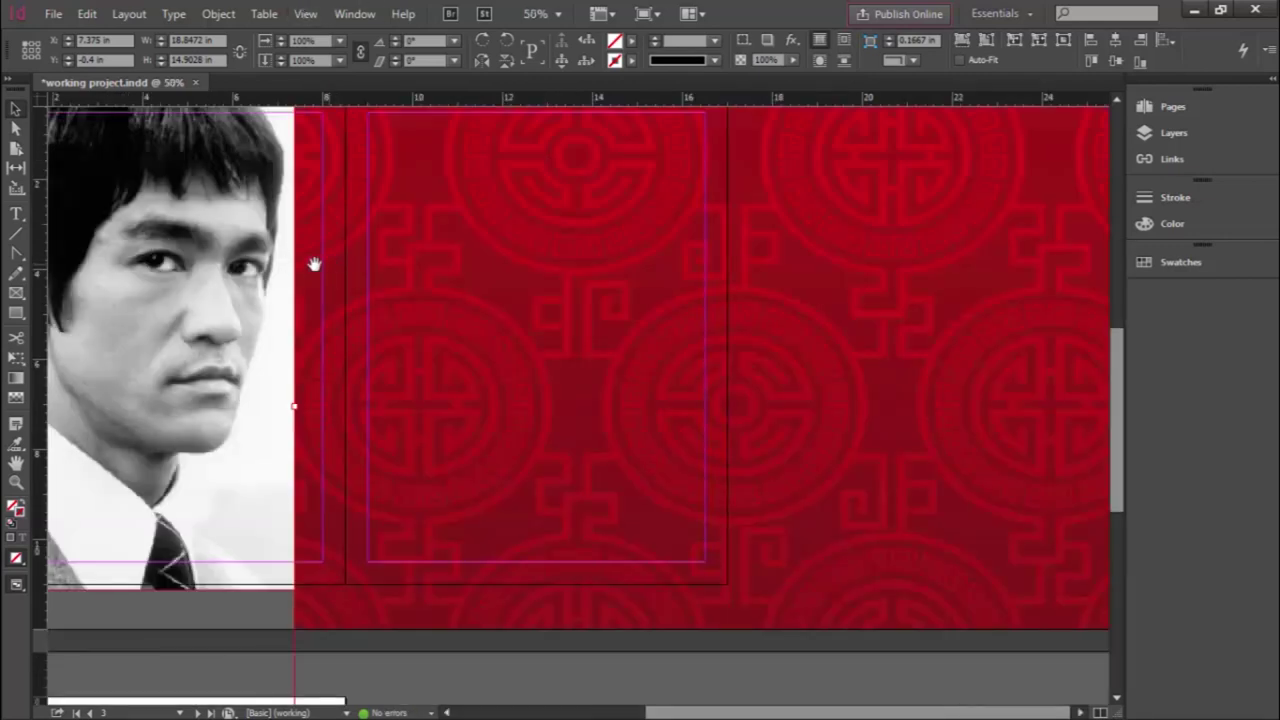
drag(250, 248, 370, 318)
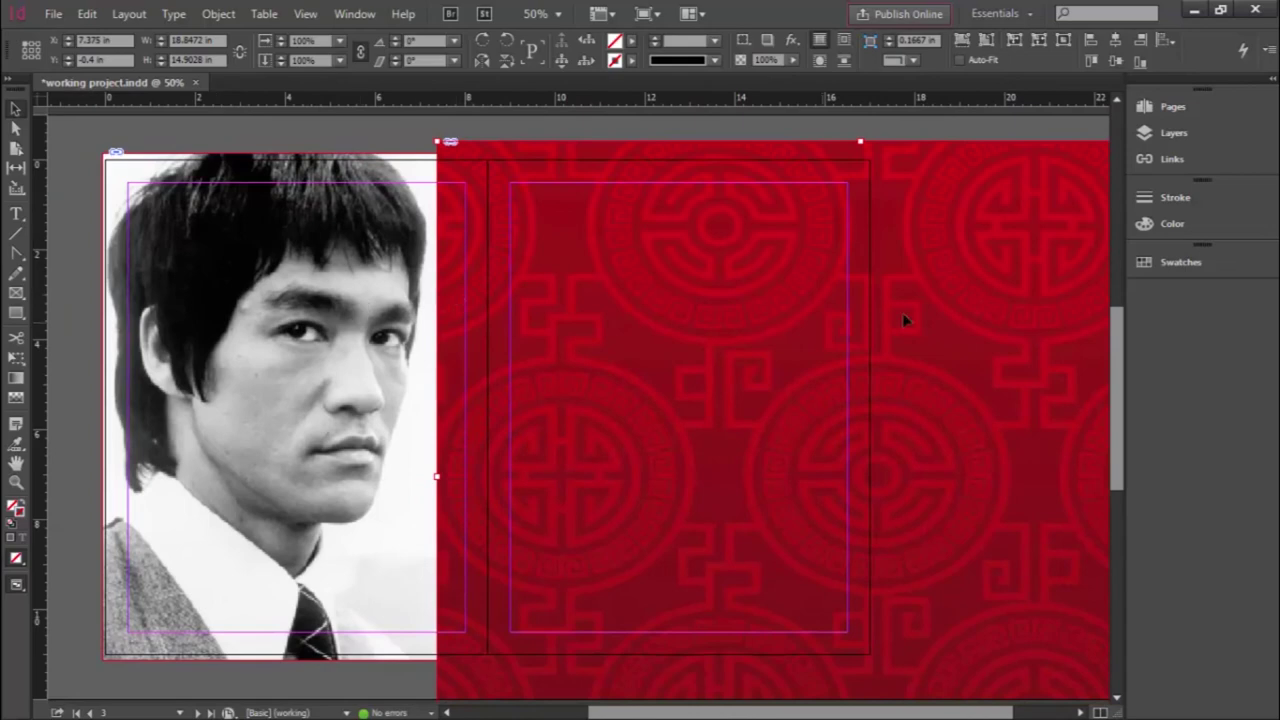
key(Delete)
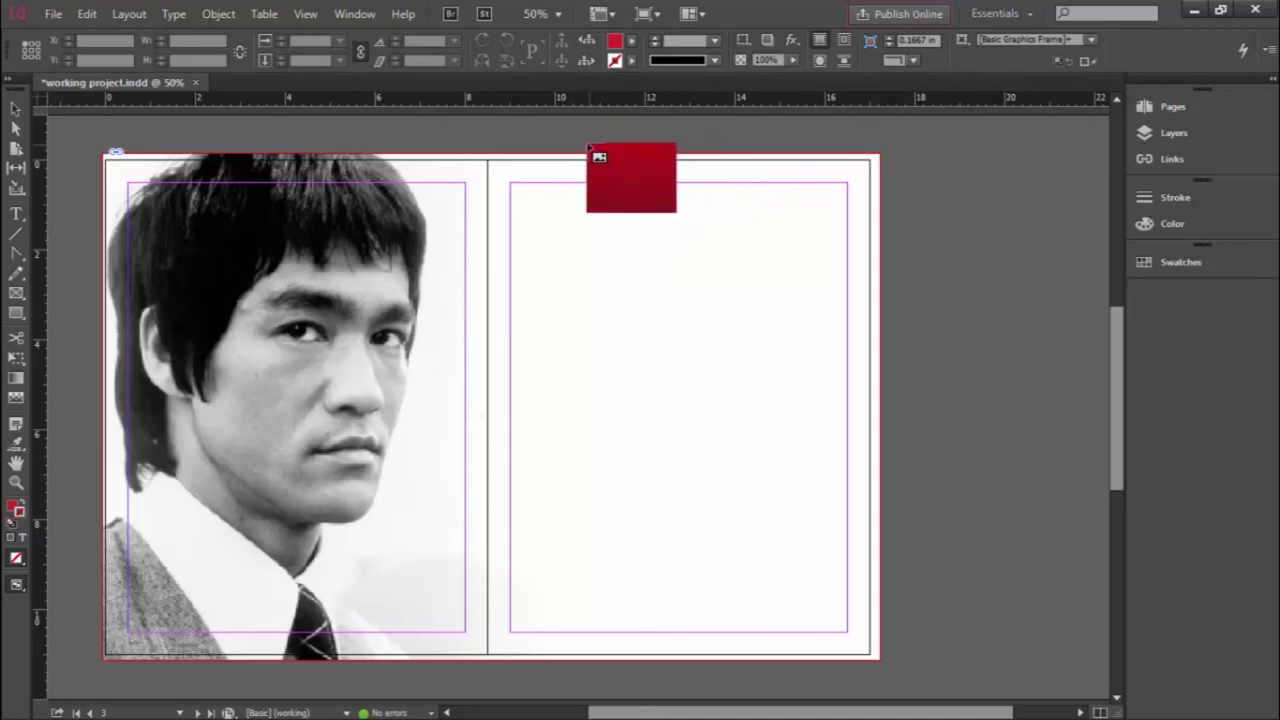
- Draw the red pattern frame on the right page and narrow it to a strip bleeding off the outer edge
drag(578, 145, 944, 671)
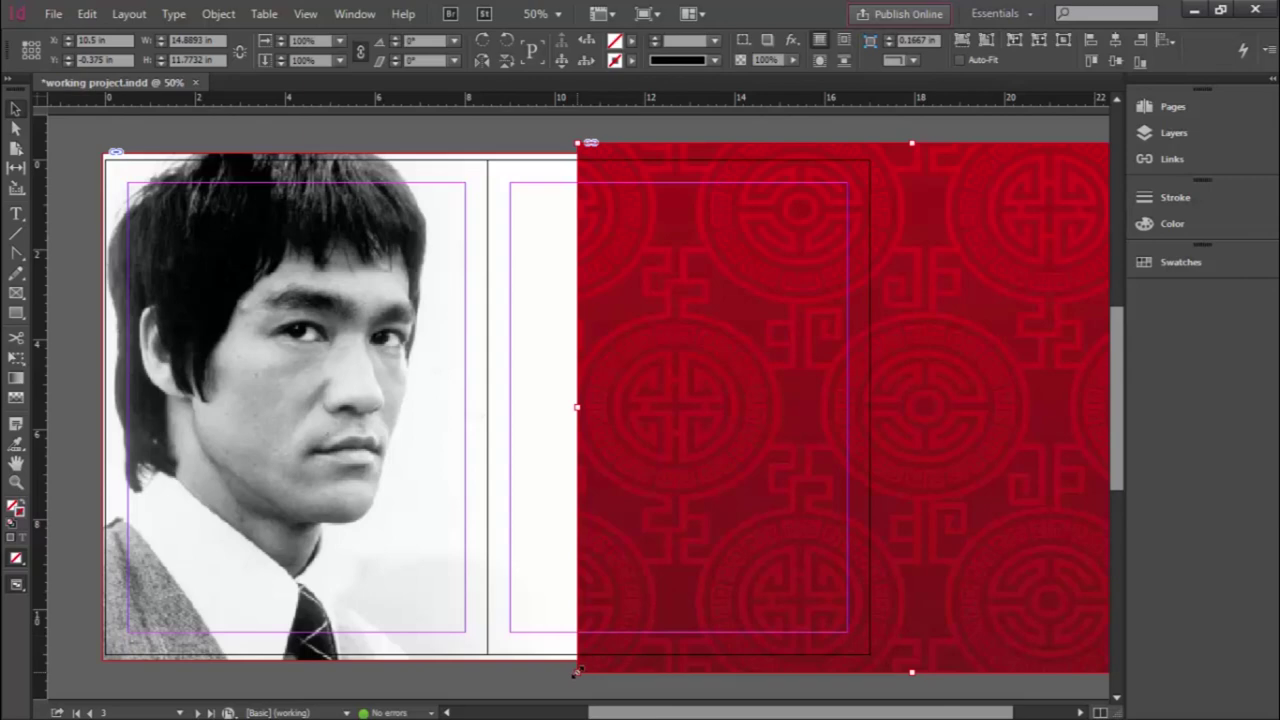
drag(577, 672, 589, 660)
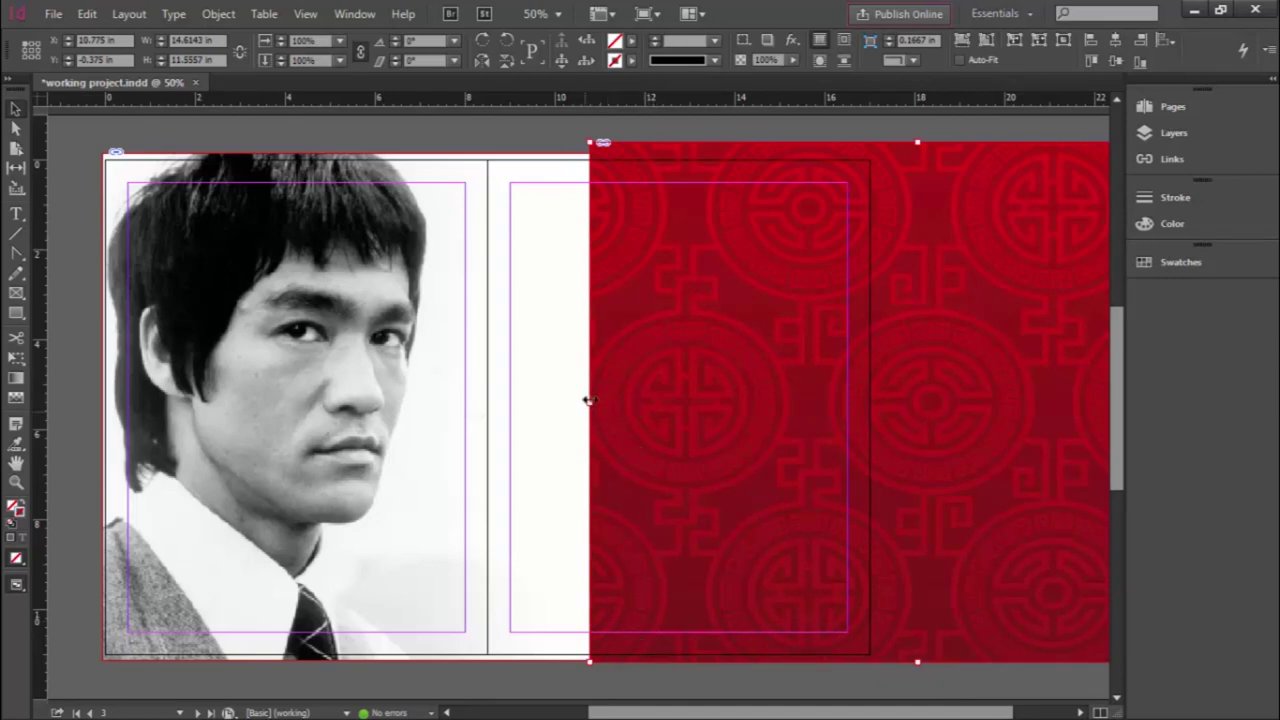
drag(589, 402, 733, 404)
drag(732, 714, 918, 716)
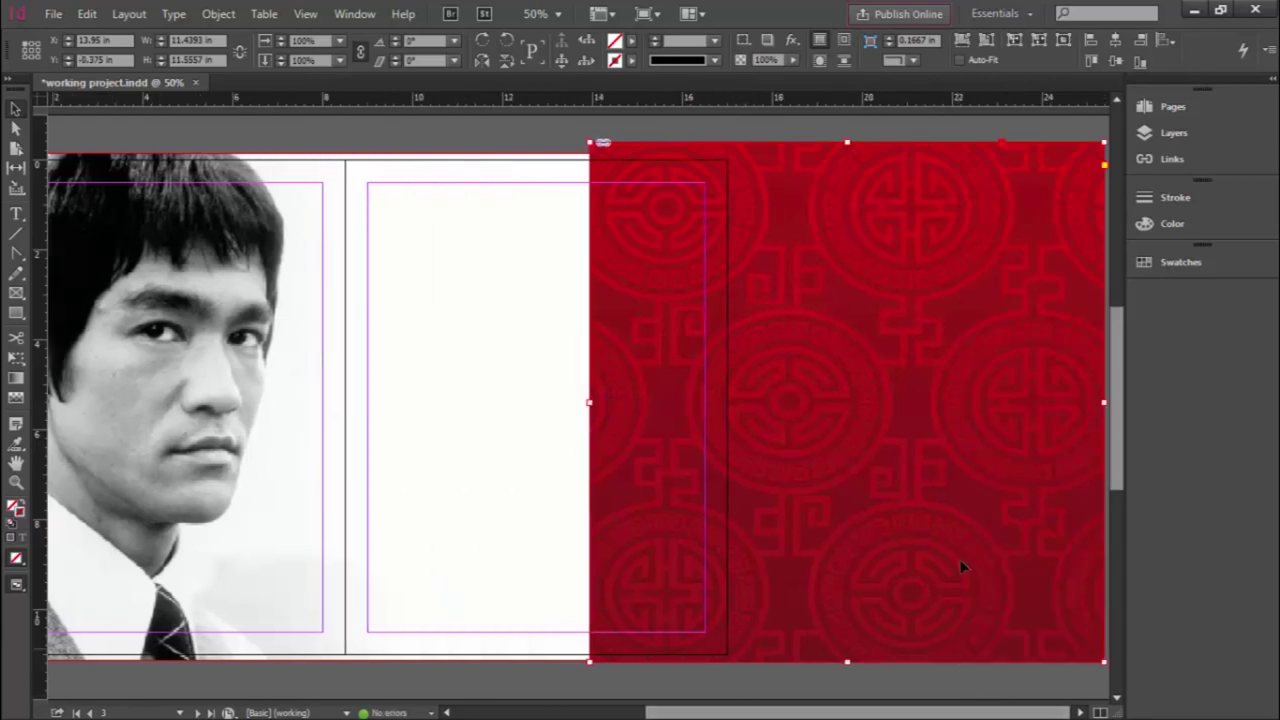
drag(1103, 403, 739, 402)
click(787, 367)
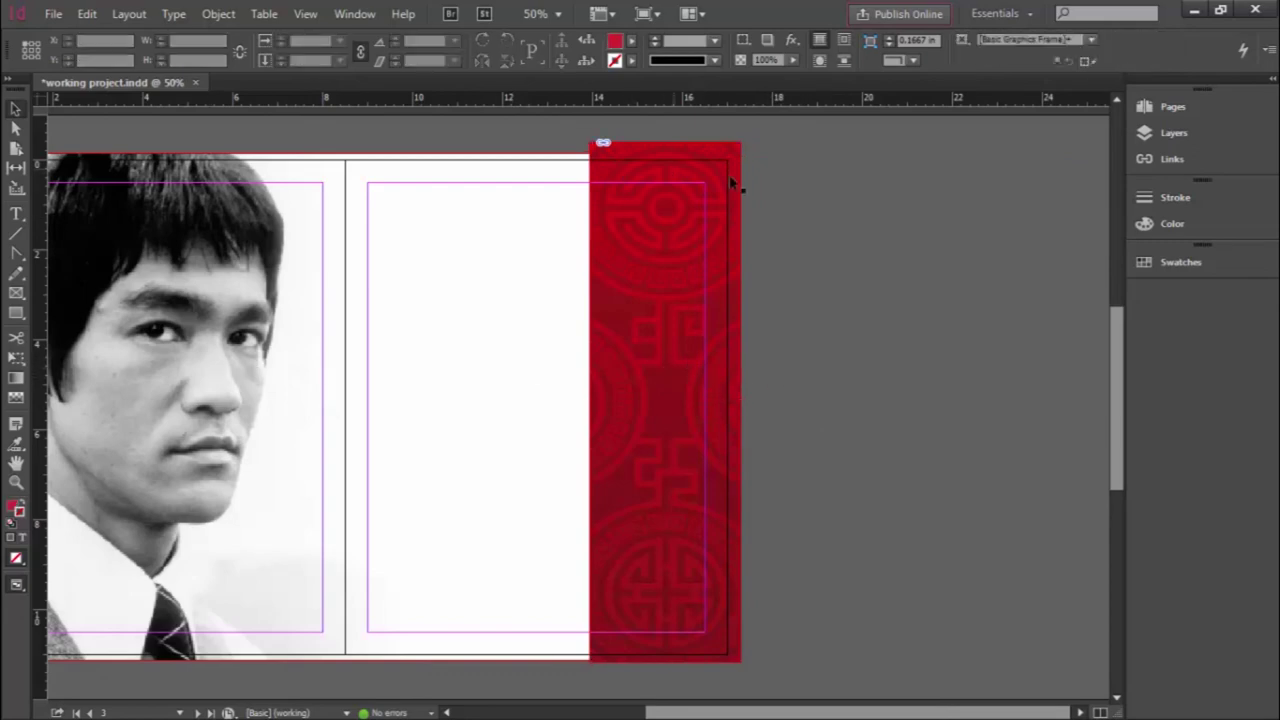
- Shift the dragon pattern left and up inside the narrow strip, then deselect it
click(665, 346)
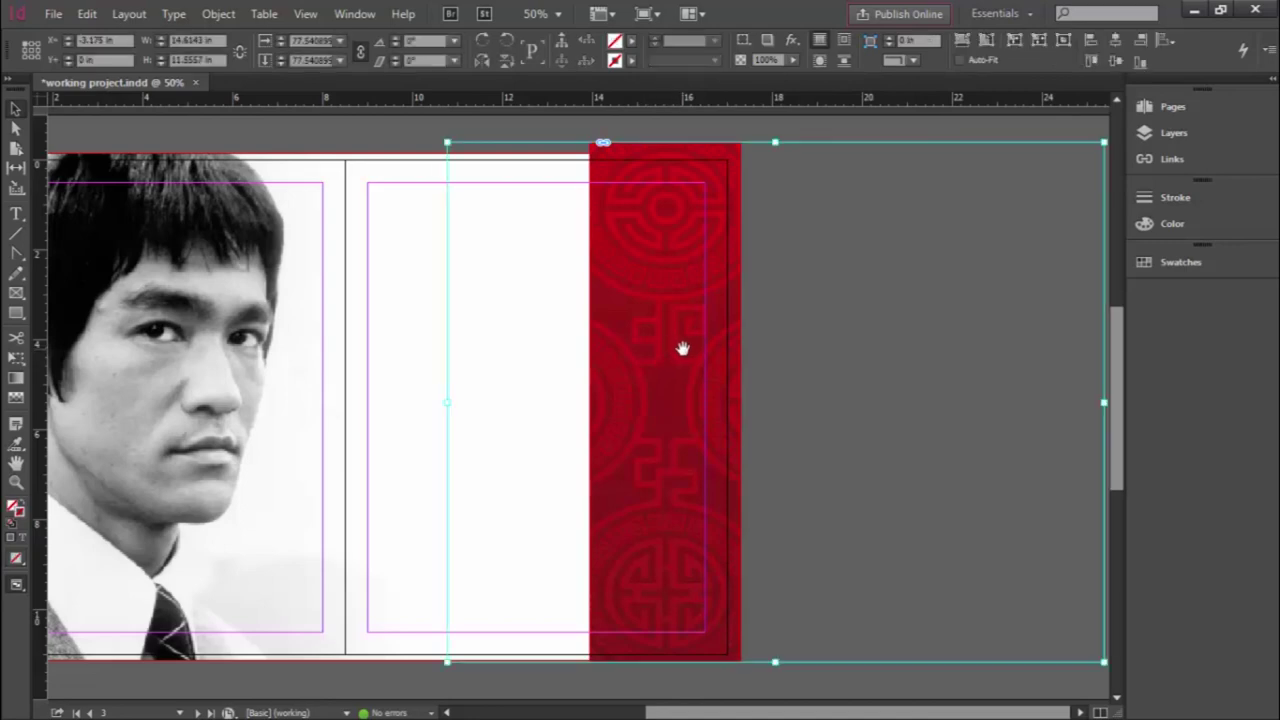
drag(682, 348, 634, 400)
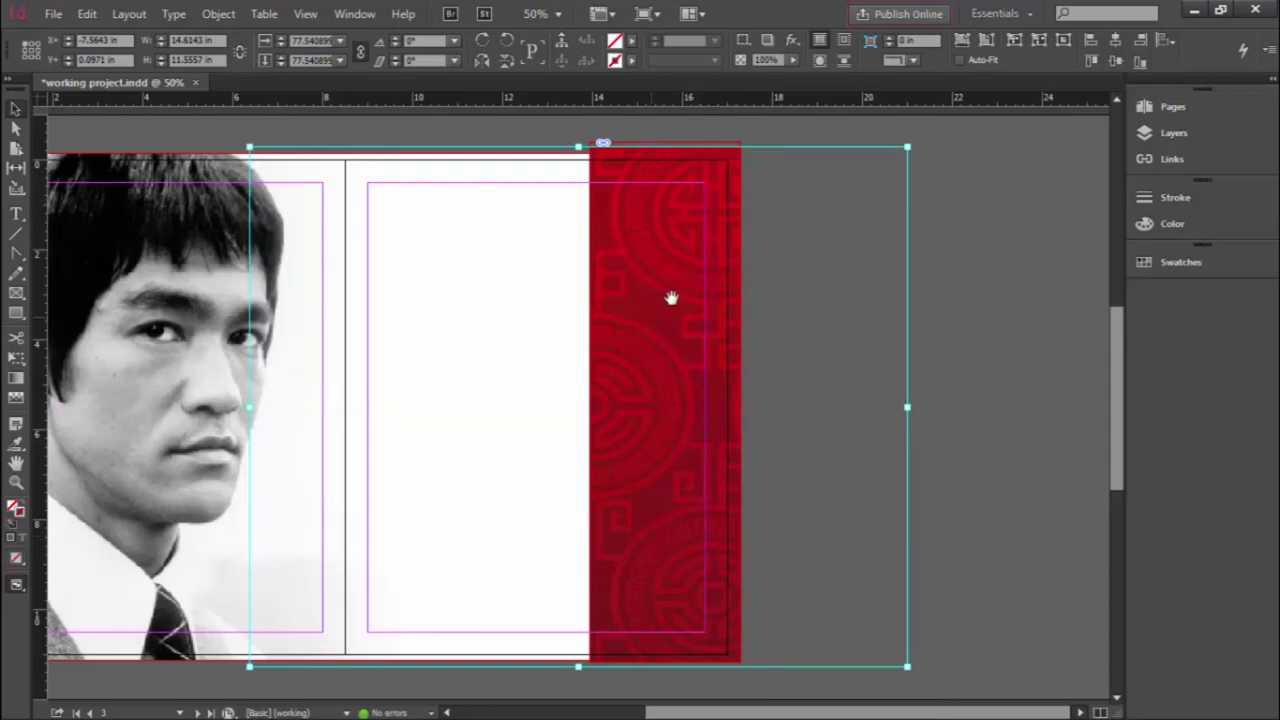
drag(655, 324, 655, 352)
click(1005, 315)
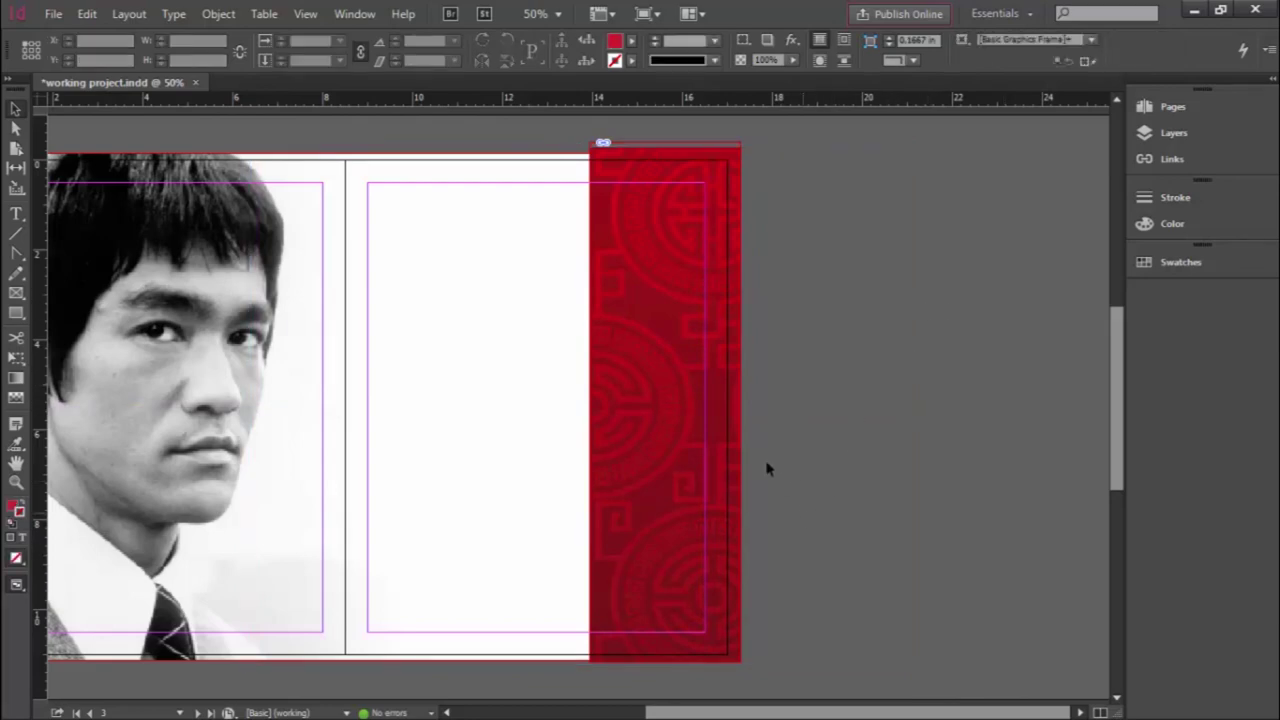
drag(797, 434, 1022, 434)
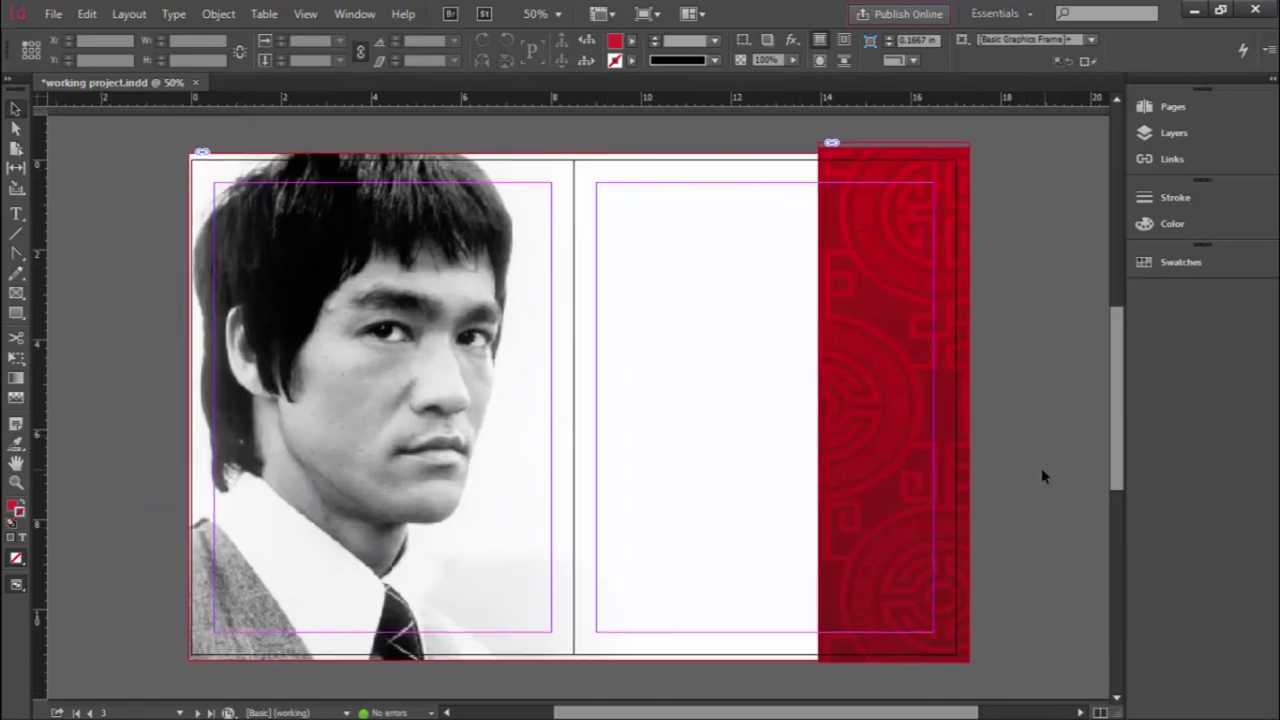
- Switch to Preview mode, make the Text etc layer visible, and save the document
key(w)
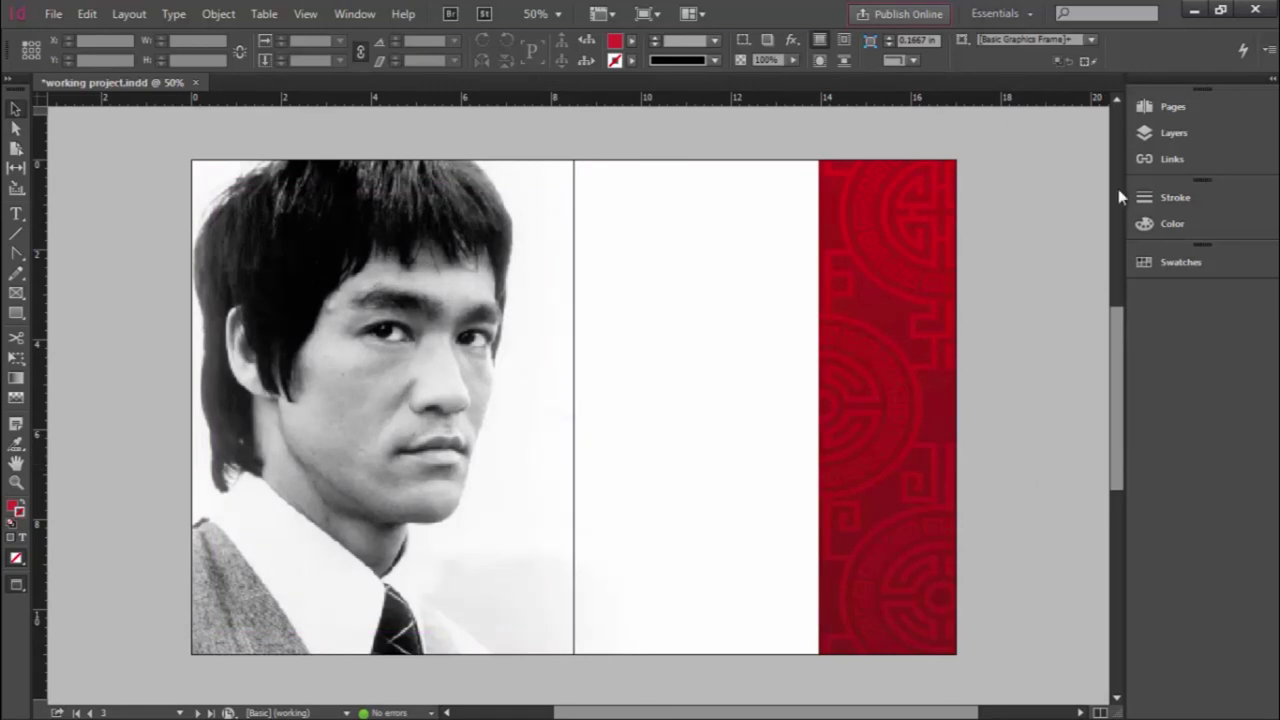
click(1173, 132)
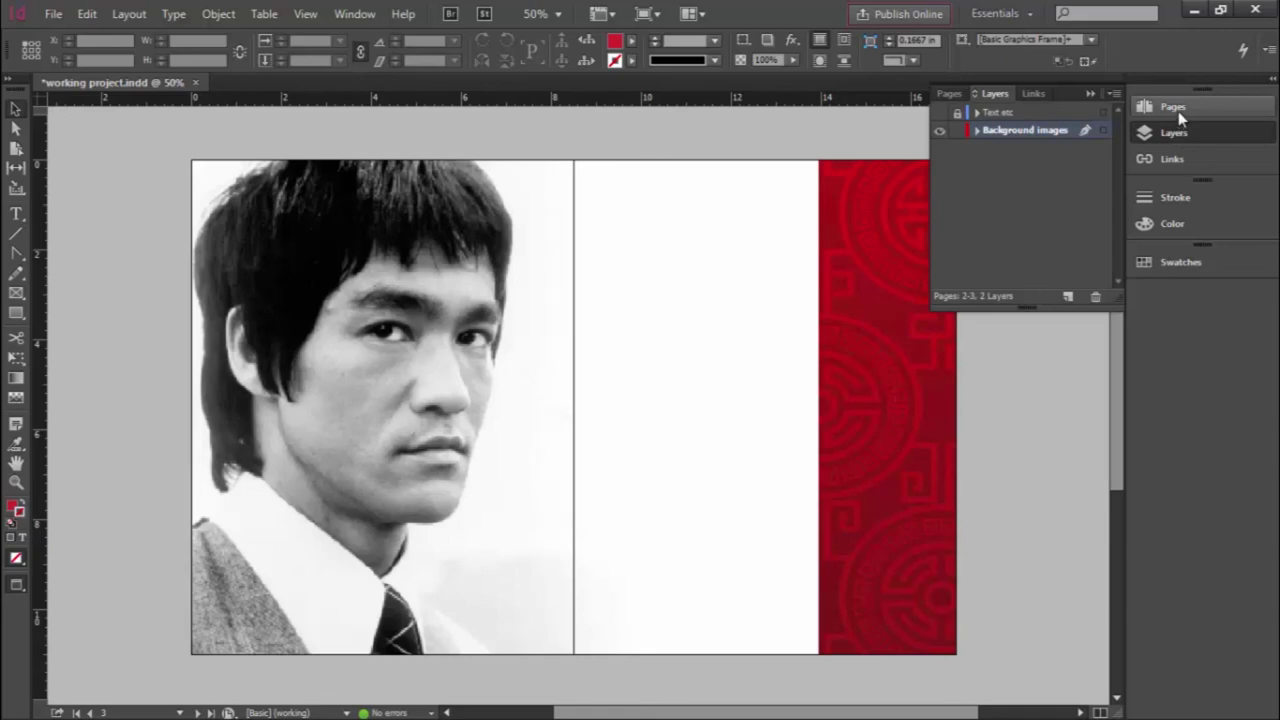
click(954, 113)
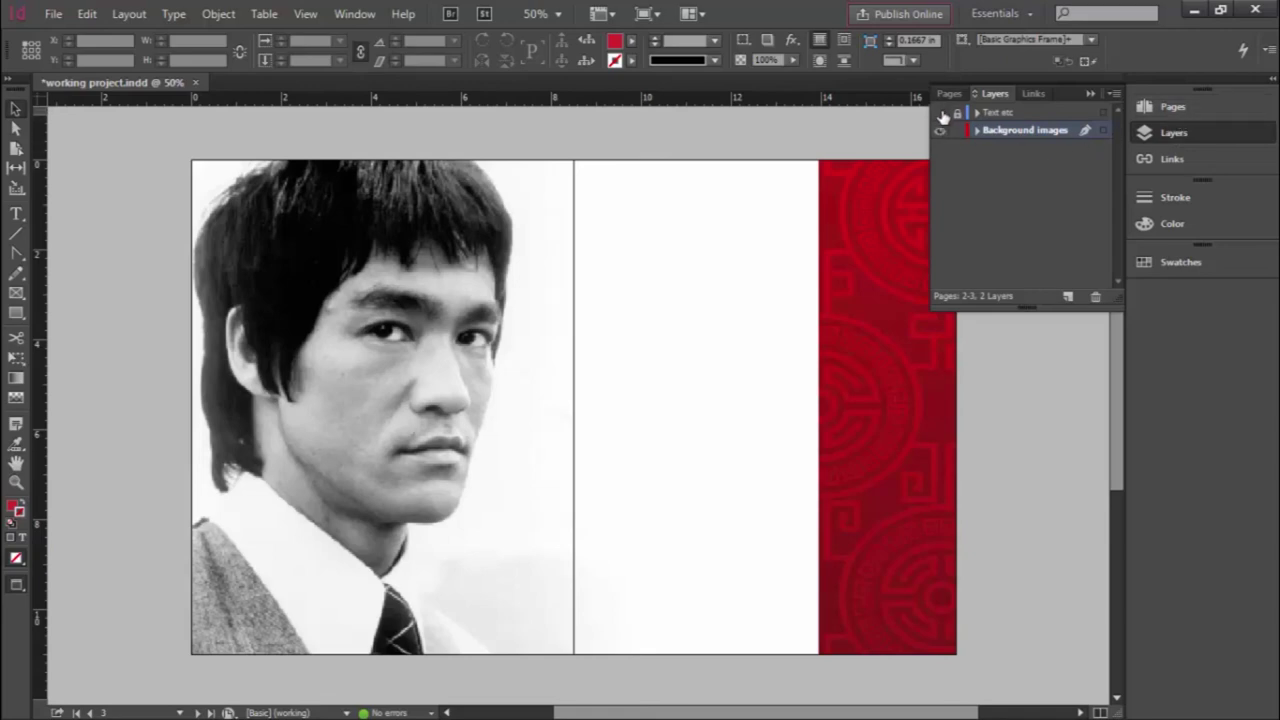
click(1162, 135)
click(1175, 132)
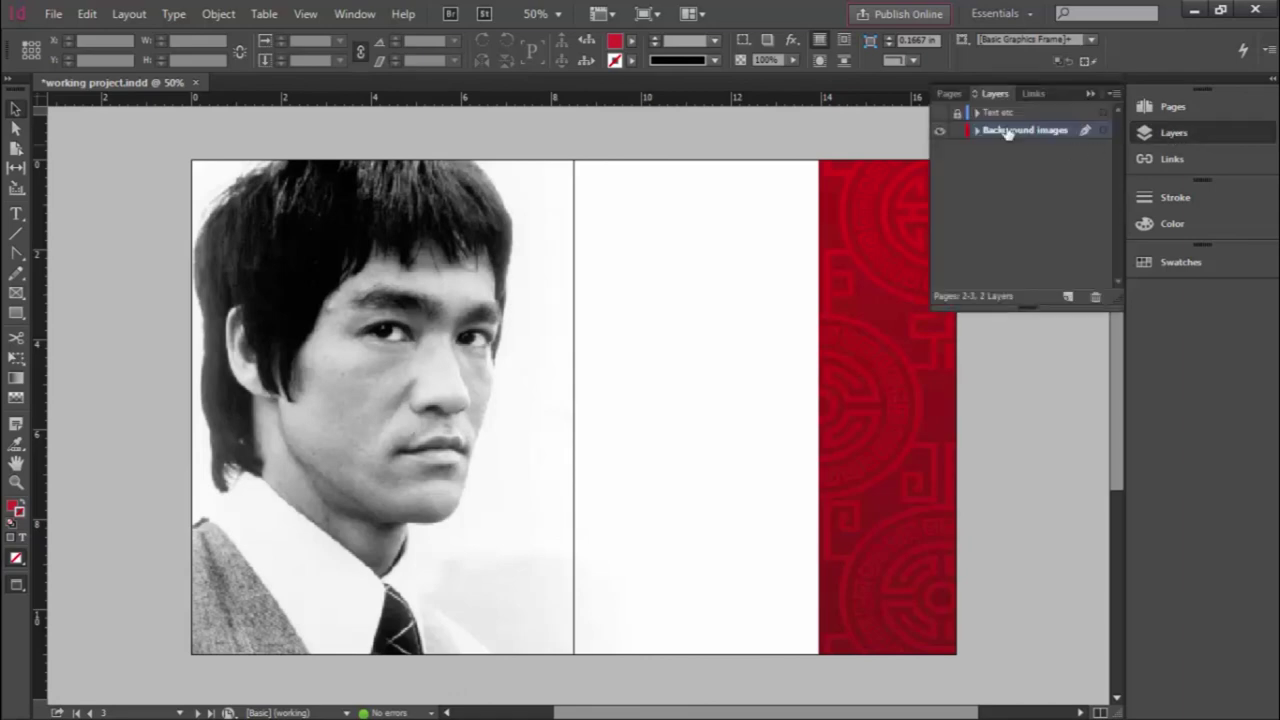
click(940, 114)
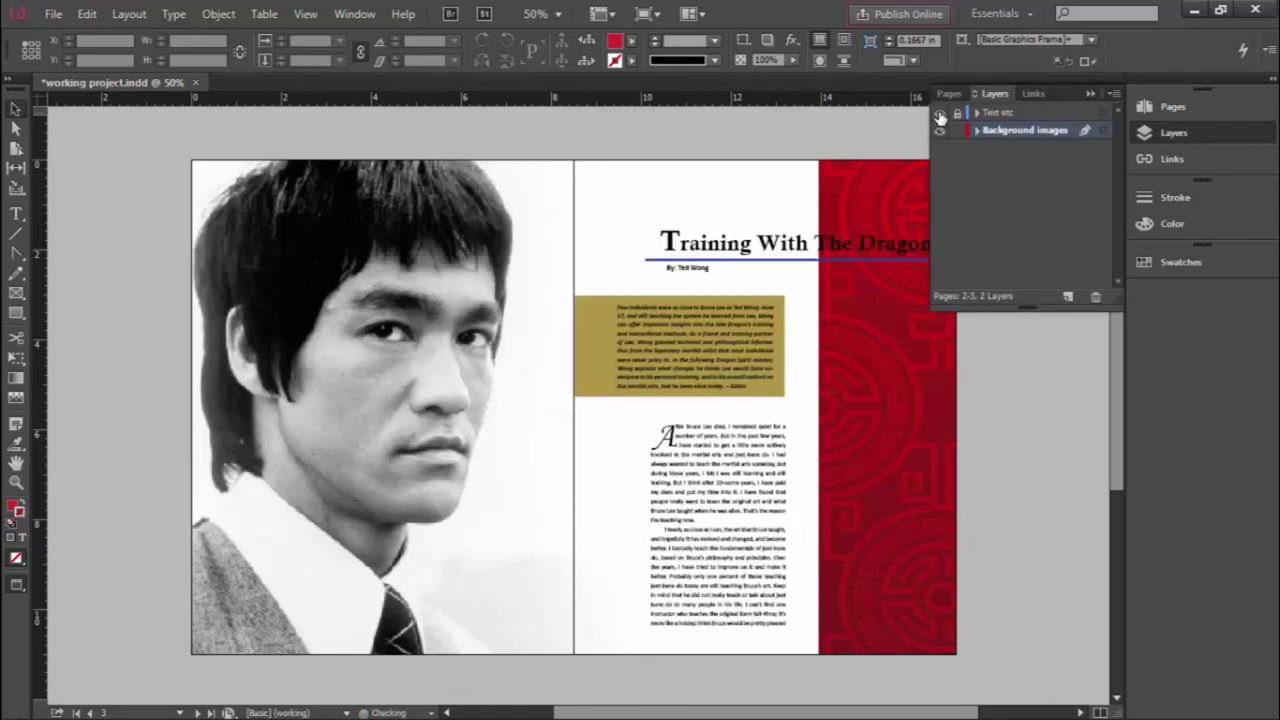
click(1168, 134)
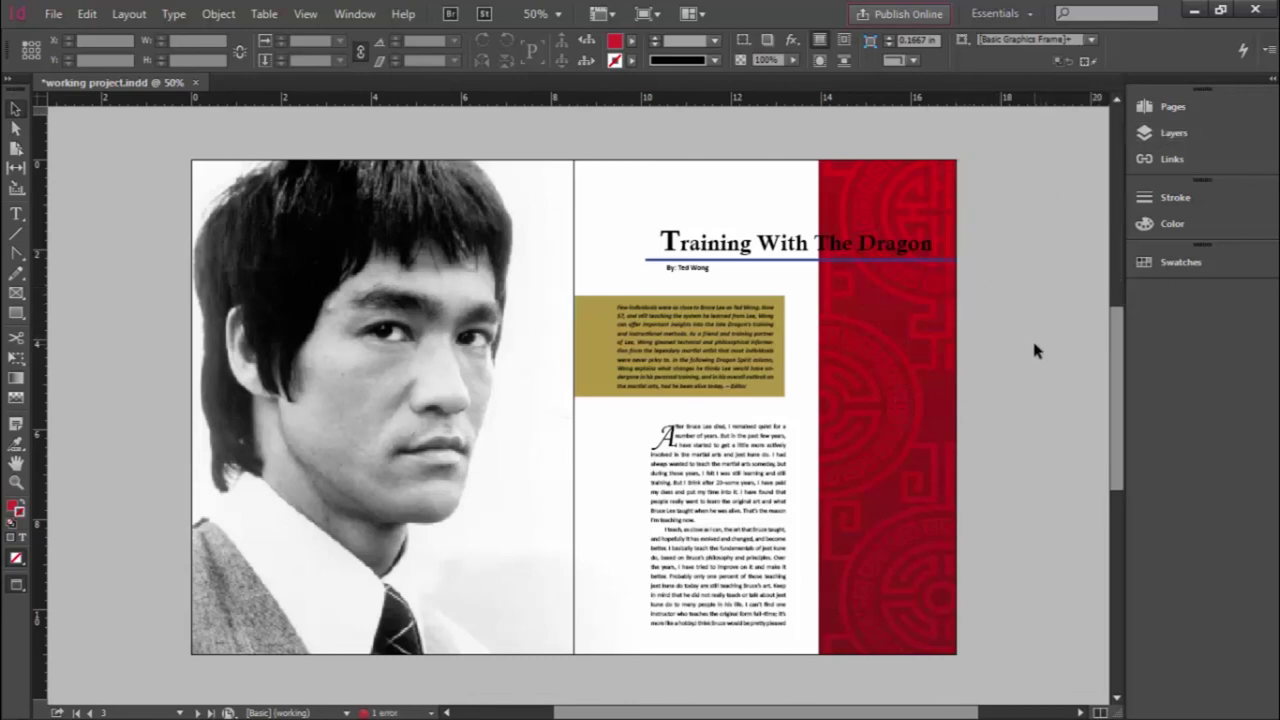
key(ctrl+s)
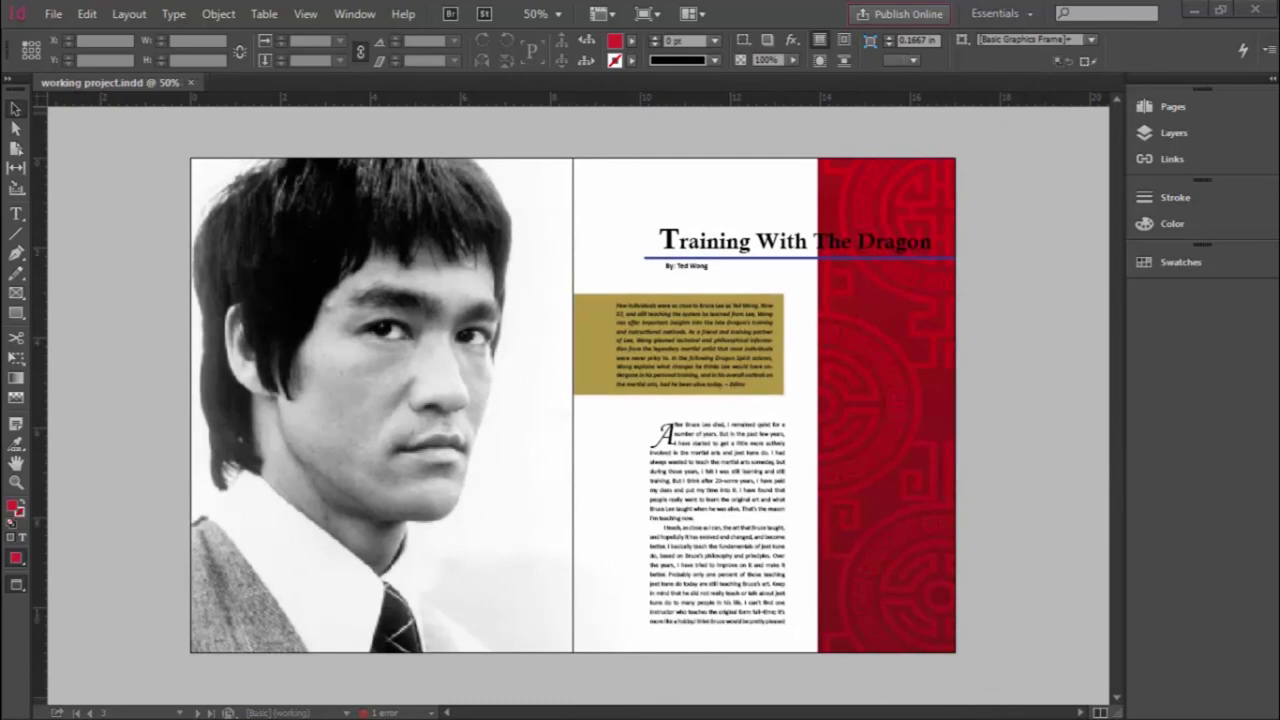